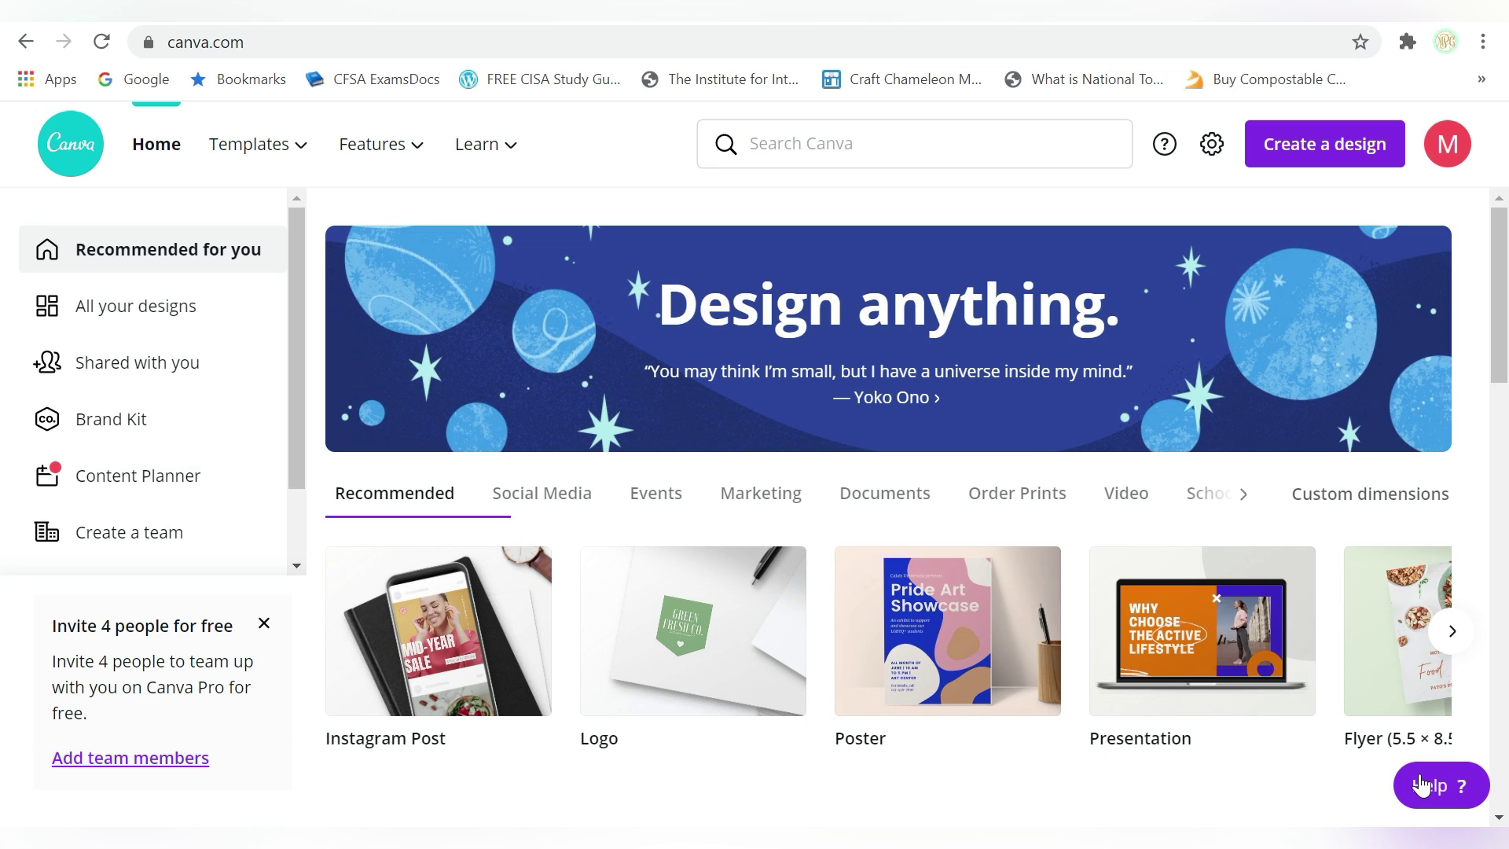
Step: Browse the preset design types and their dimensions available for a new design
left_click(1284, 153)
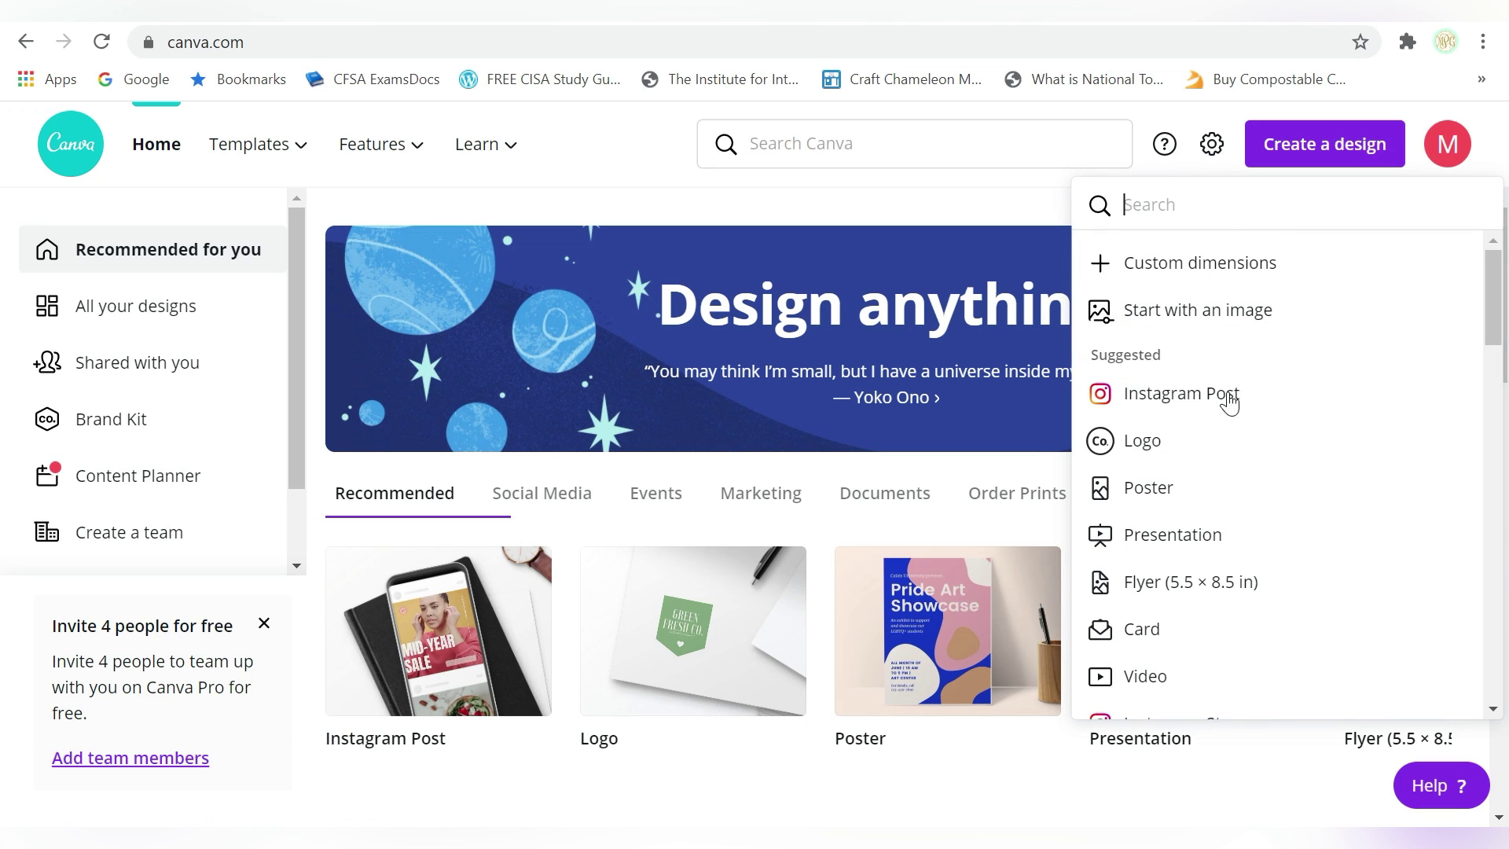
scroll(1226, 486, "down", 5)
scroll(1223, 485, "down", 12)
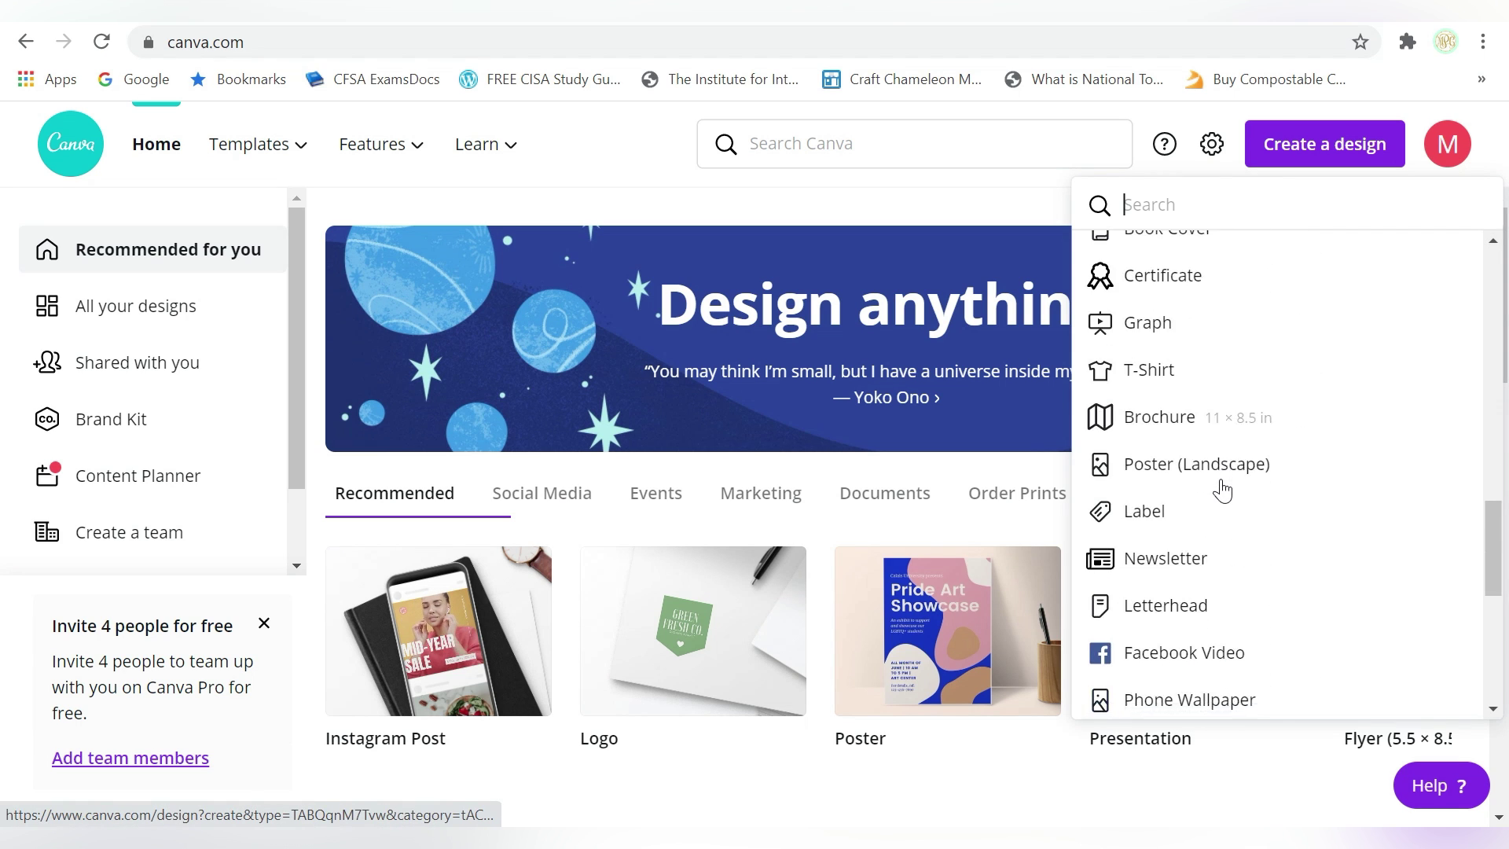
scroll(1222, 491, "up", 15)
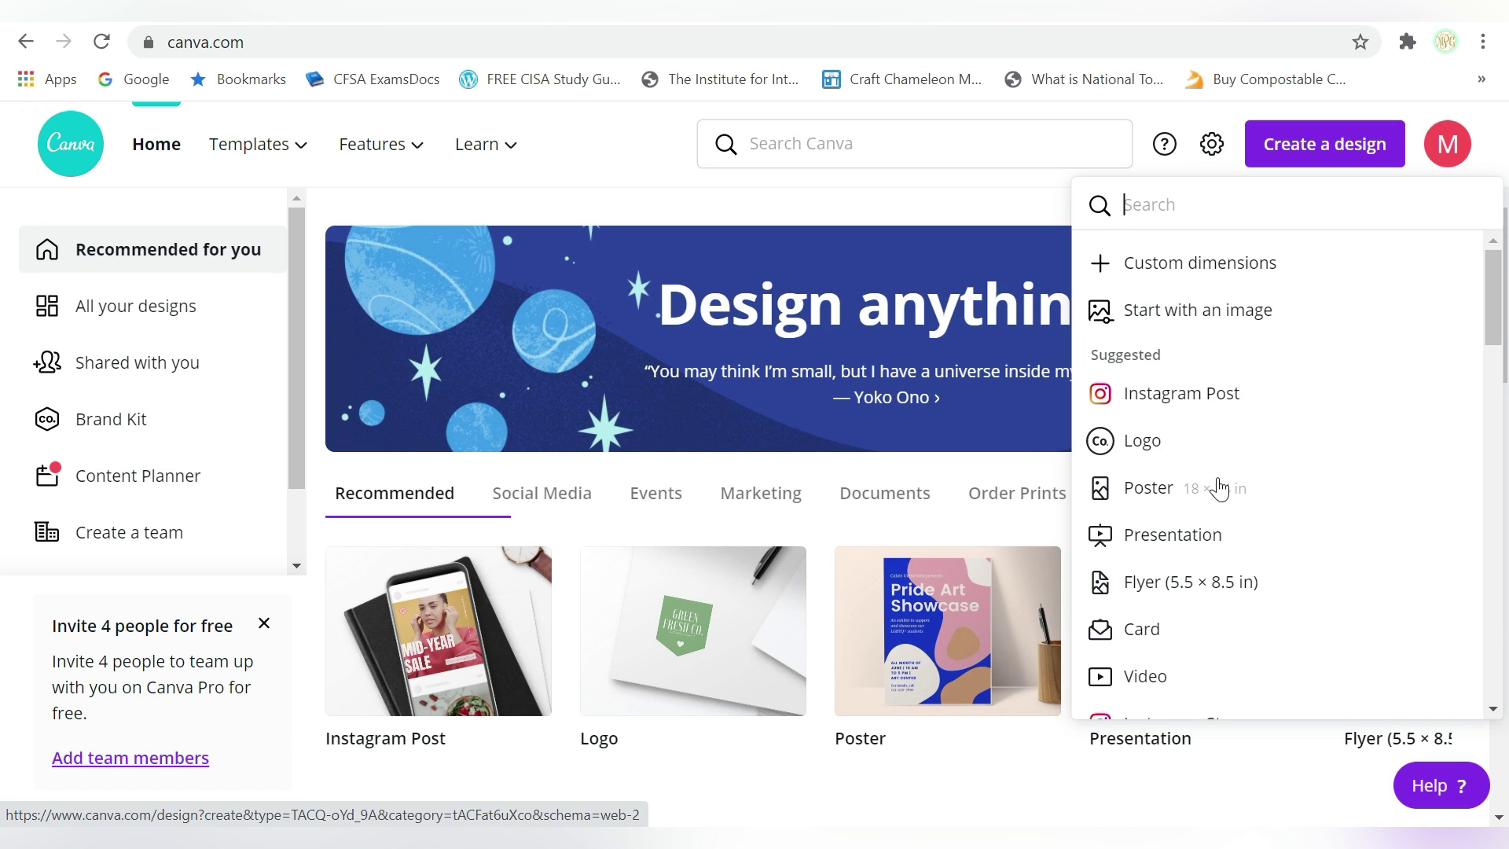
scroll(1217, 404, "down", 7)
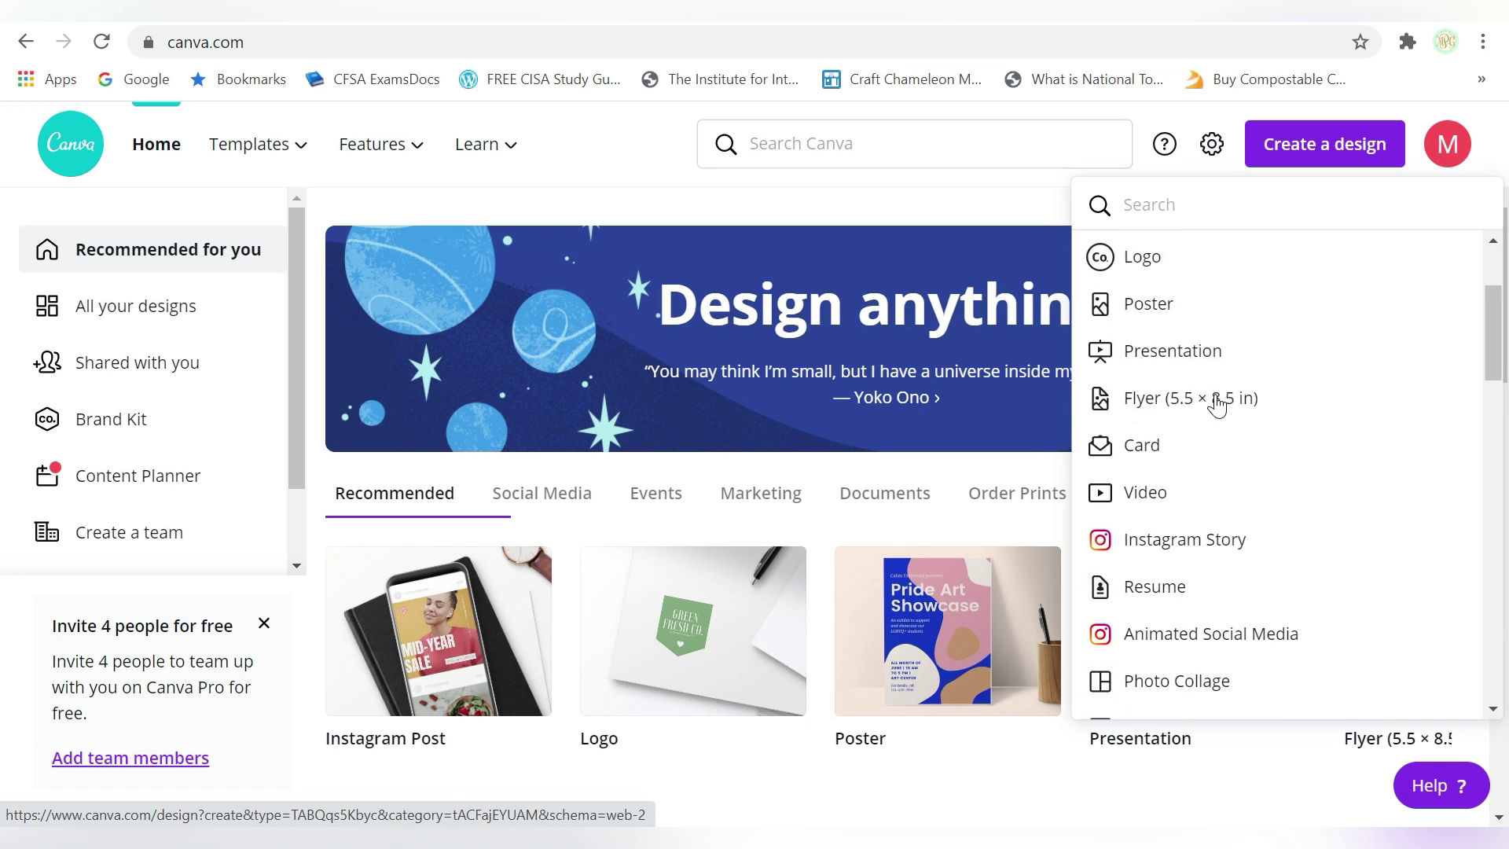
scroll(1216, 406, "down", 3)
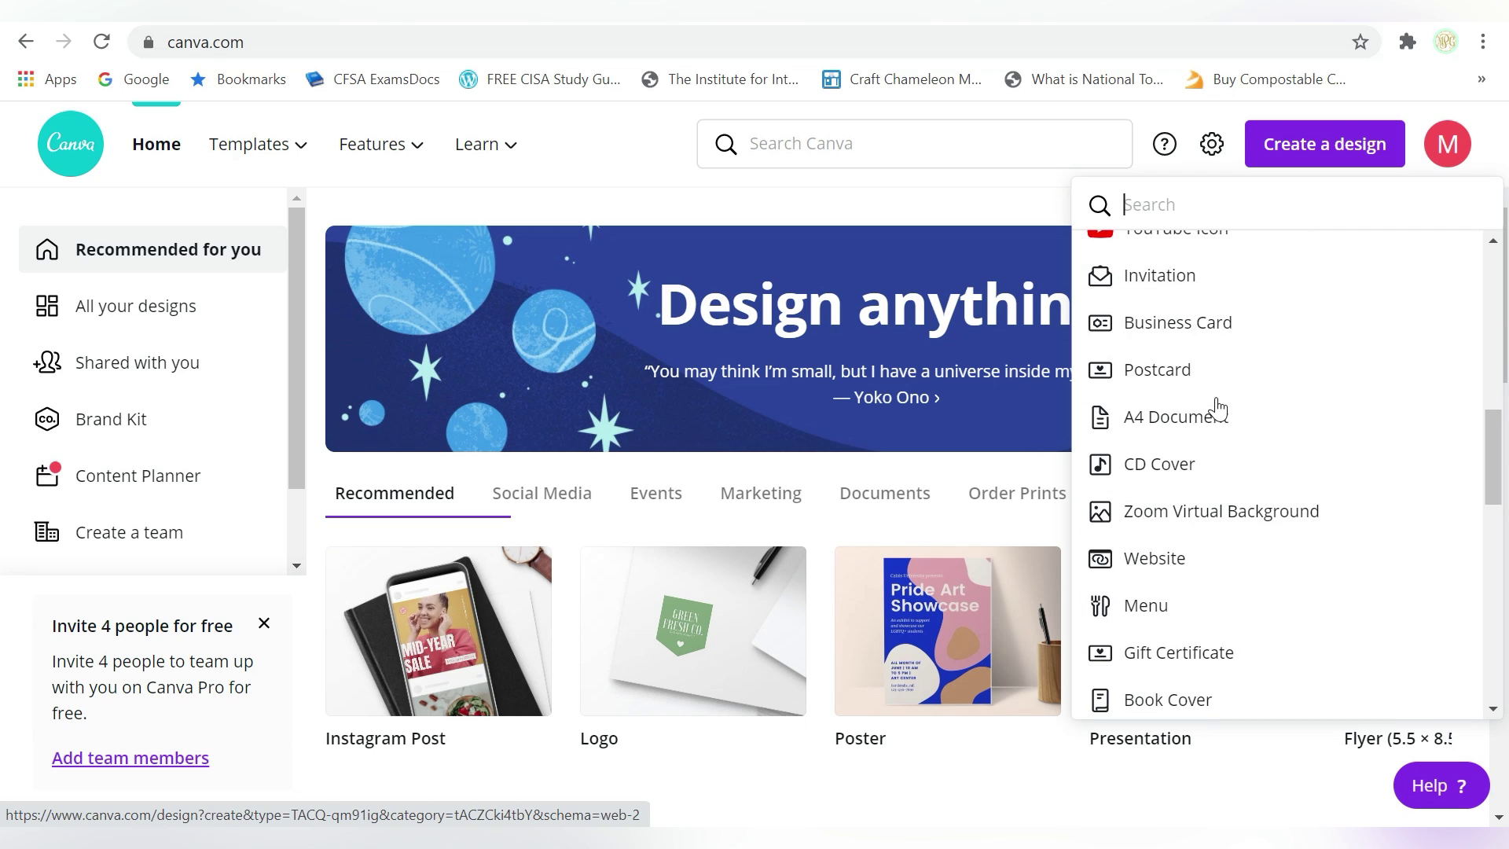
scroll(1218, 408, "up", 2)
scroll(1217, 406, "down", 9)
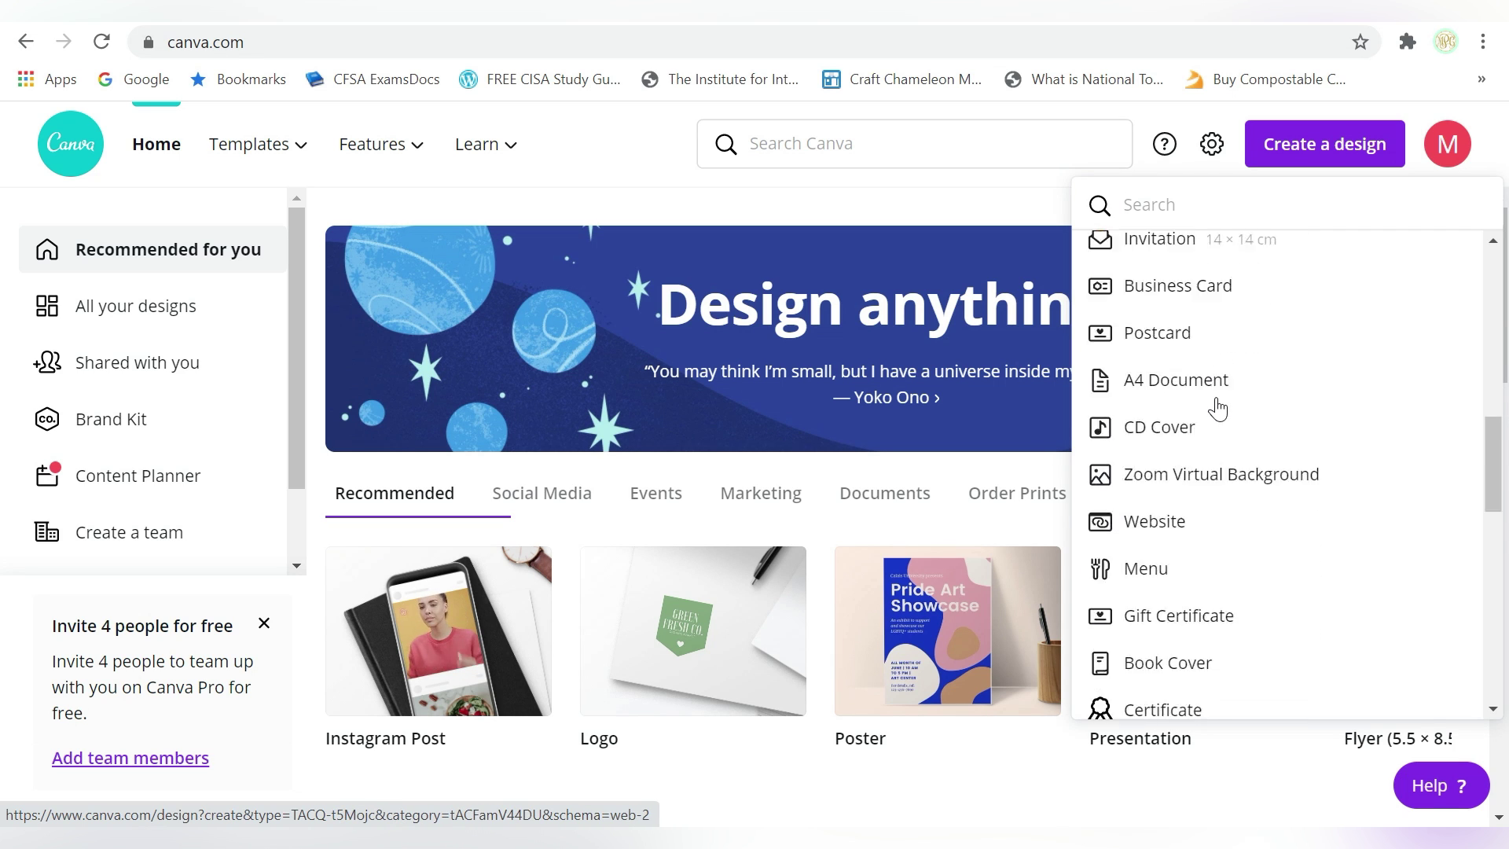
scroll(1217, 407, "down", 3)
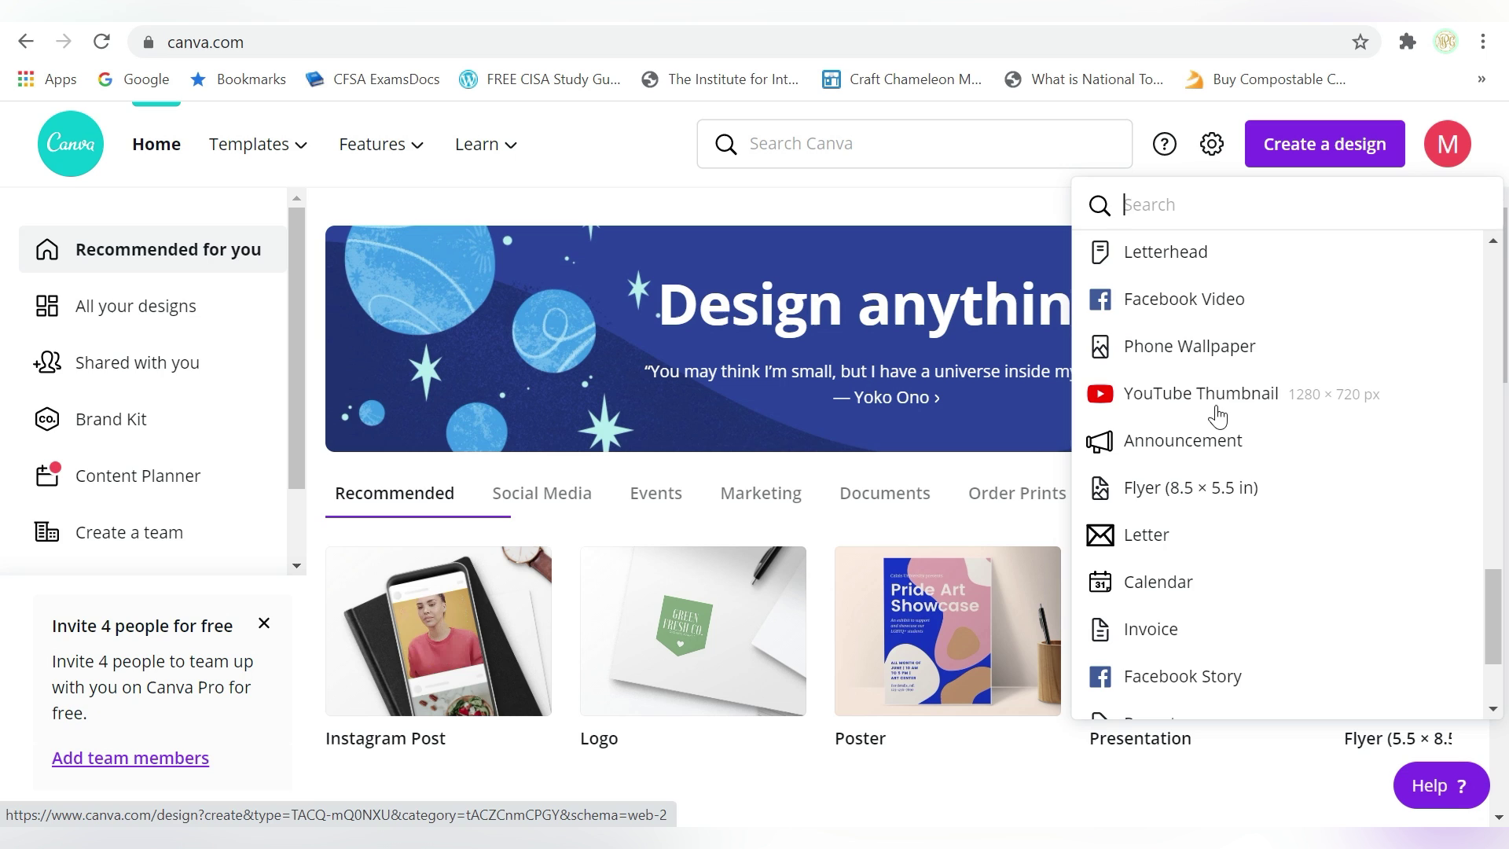
scroll(1216, 415, "up", 10)
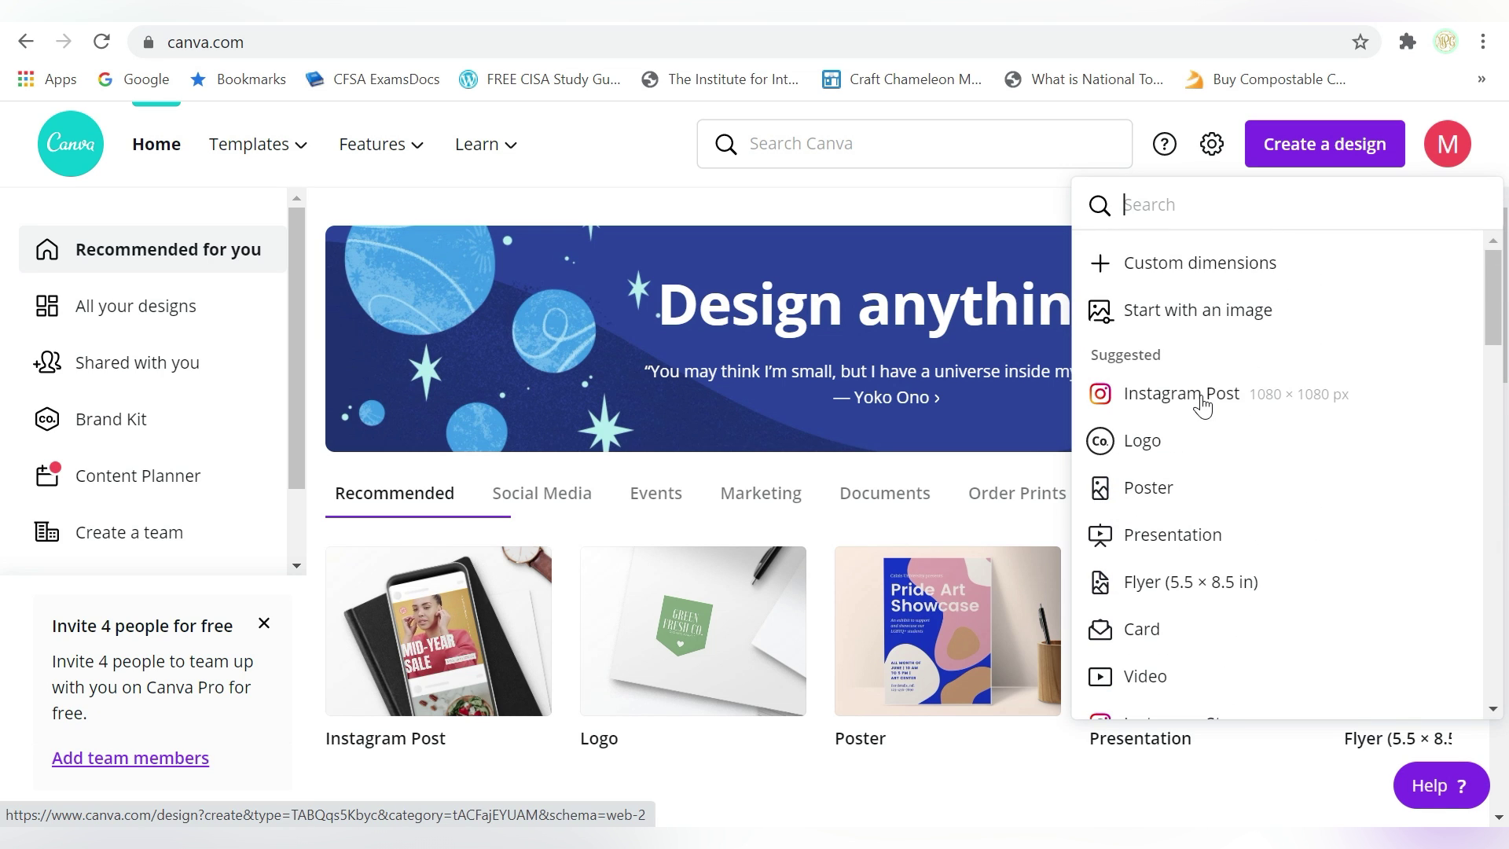
Step: Create a blank design with custom dimensions of 1200 × 1200 px
left_click(1197, 264)
type("1200")
key("Tab")
type("1200")
left_click(1290, 346)
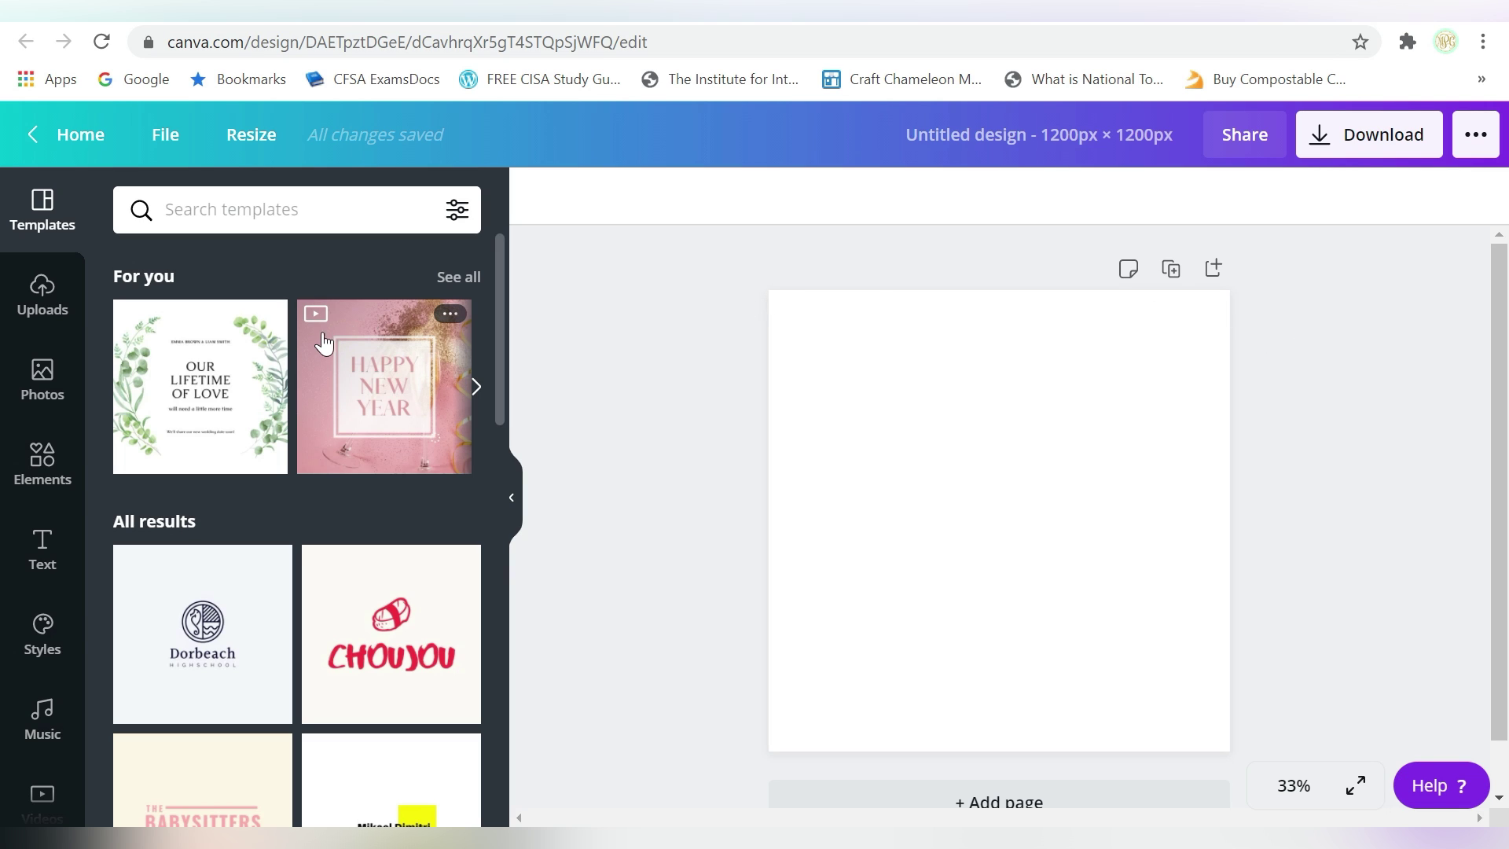
scroll(318, 342, "down", 10)
scroll(317, 339, "up", 10)
Step: Upload the image DBPlus_Mockup62_WhiteTshirt_BackToSchool from the device's Downloads folder
left_click(46, 294)
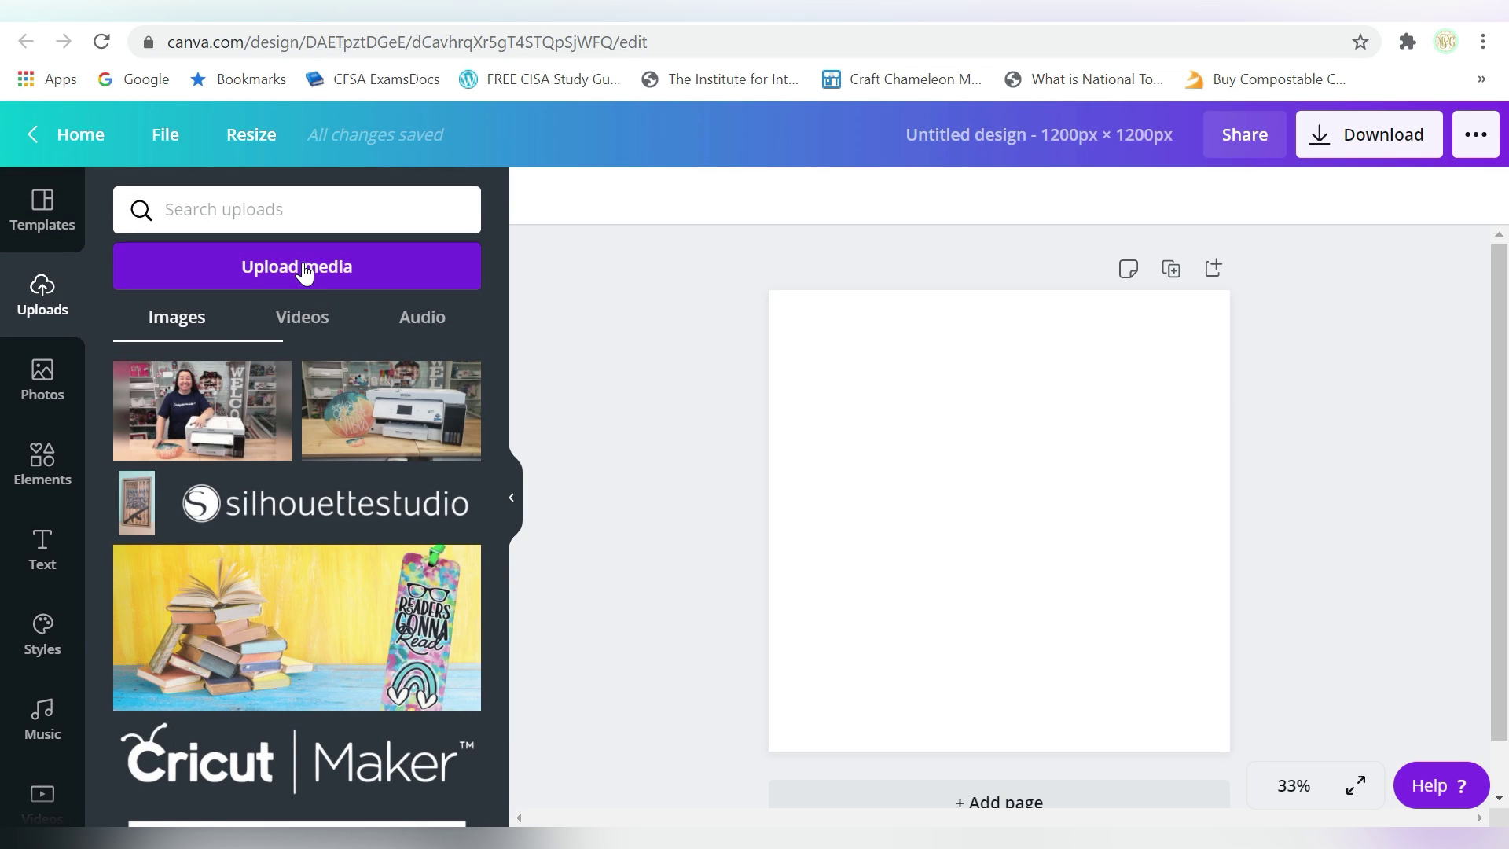
left_click(304, 270)
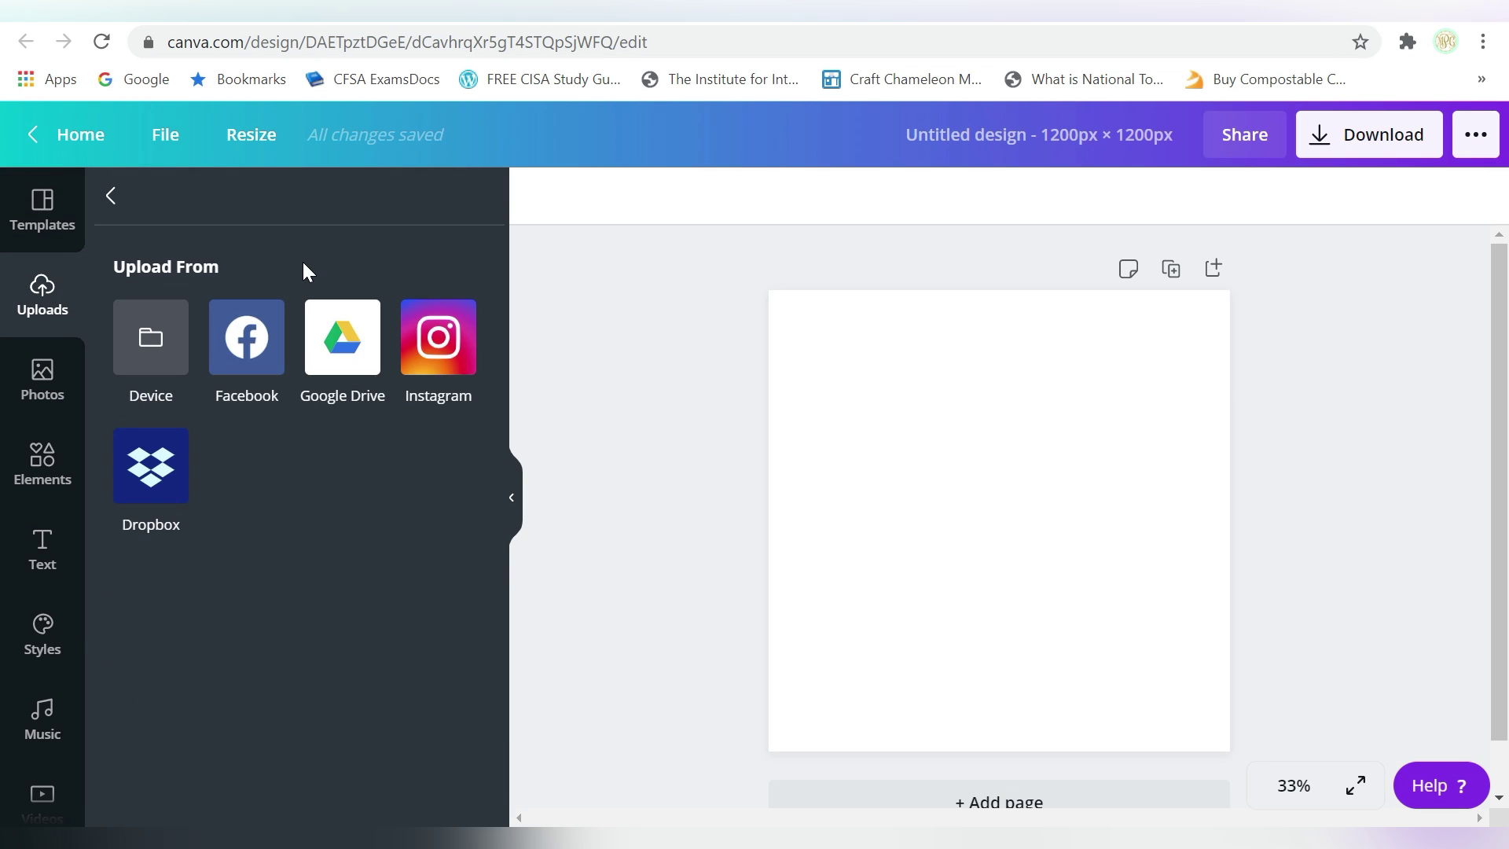
left_click(148, 357)
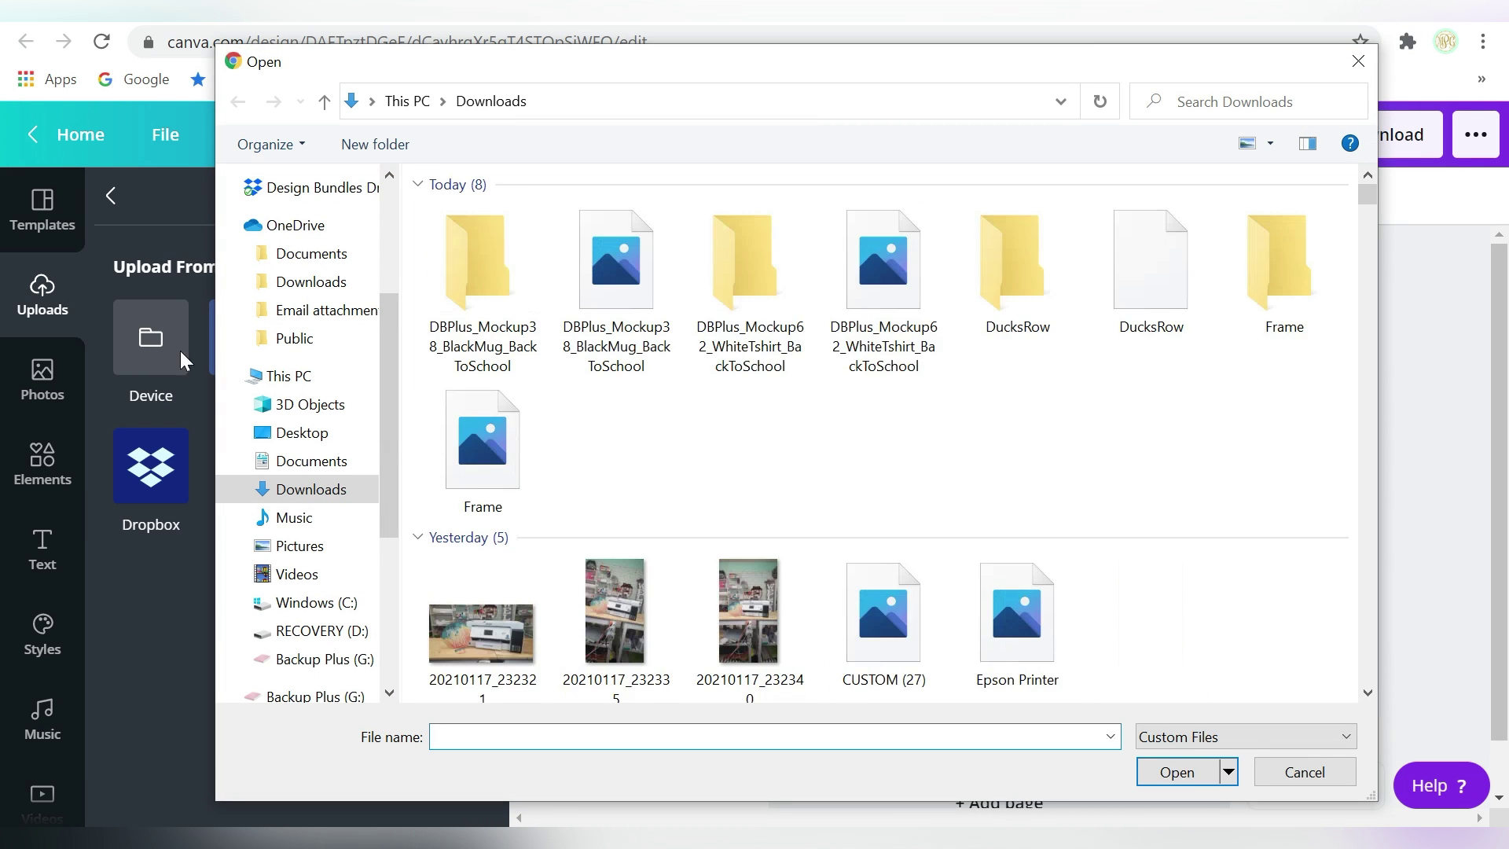
left_click(326, 492)
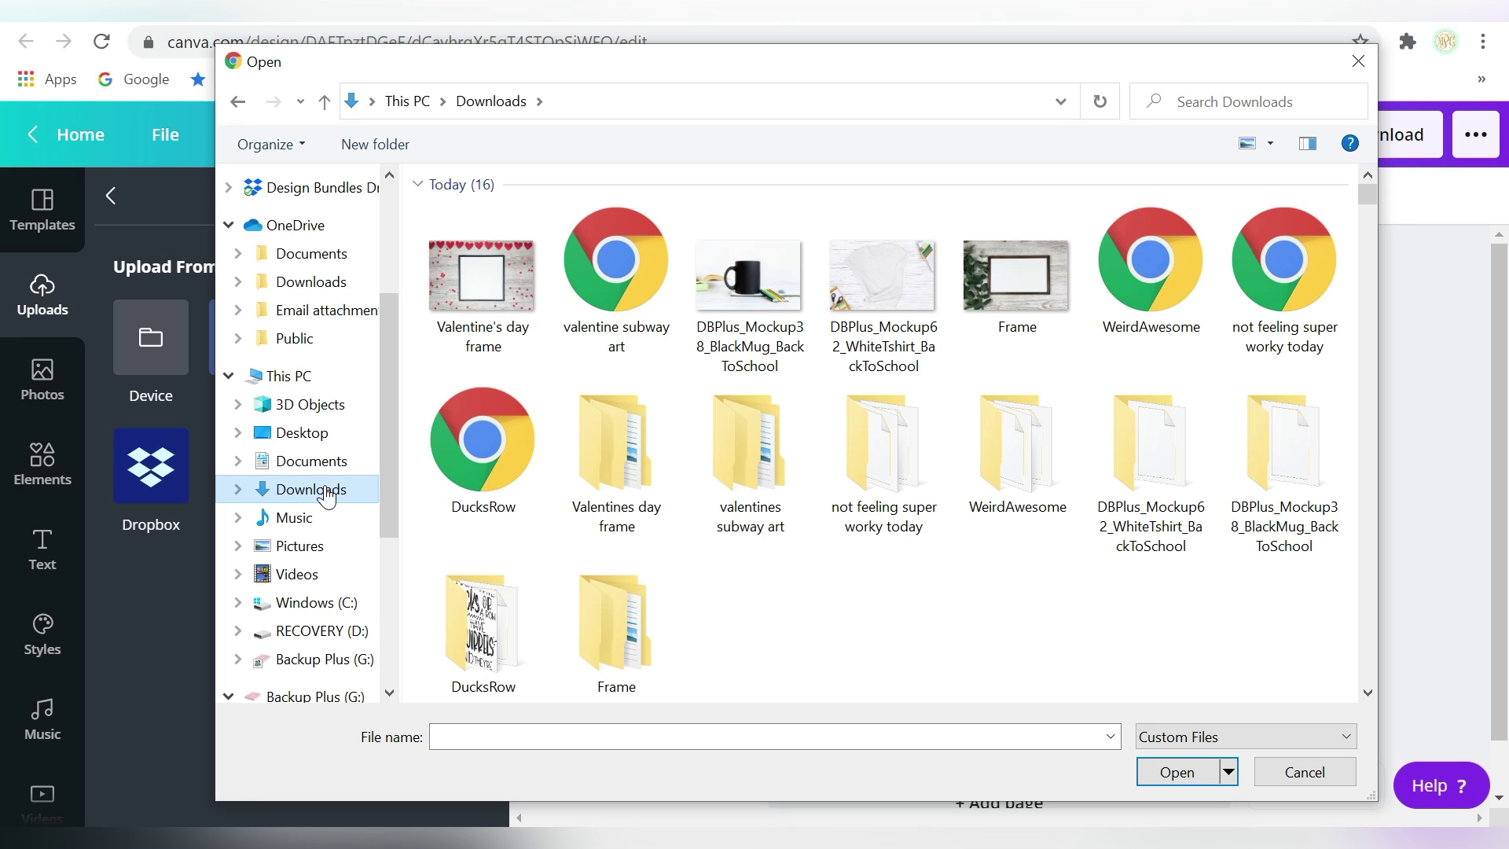
left_click(870, 267)
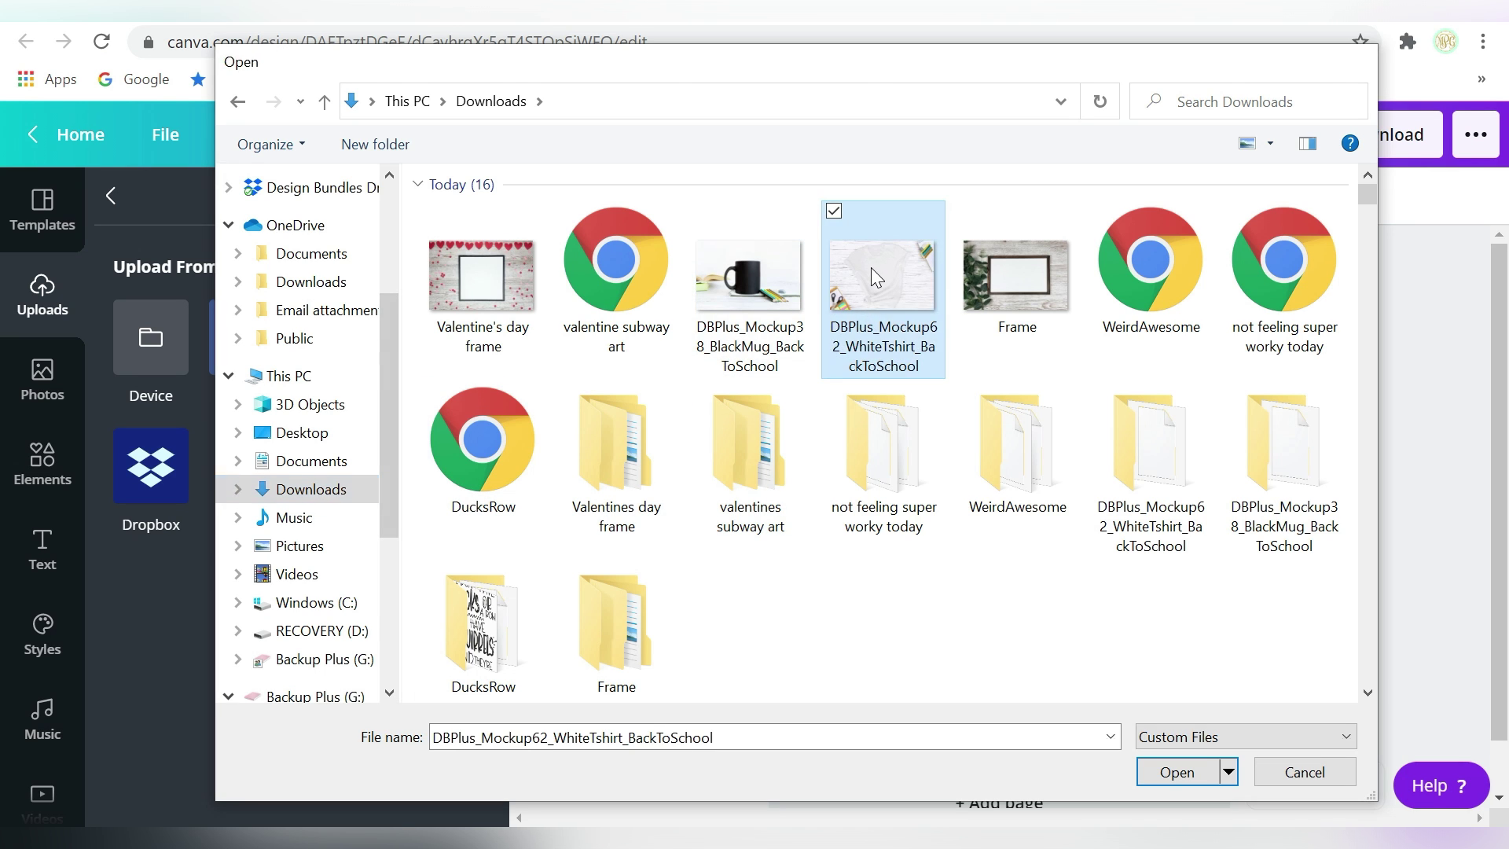
double_click(870, 267)
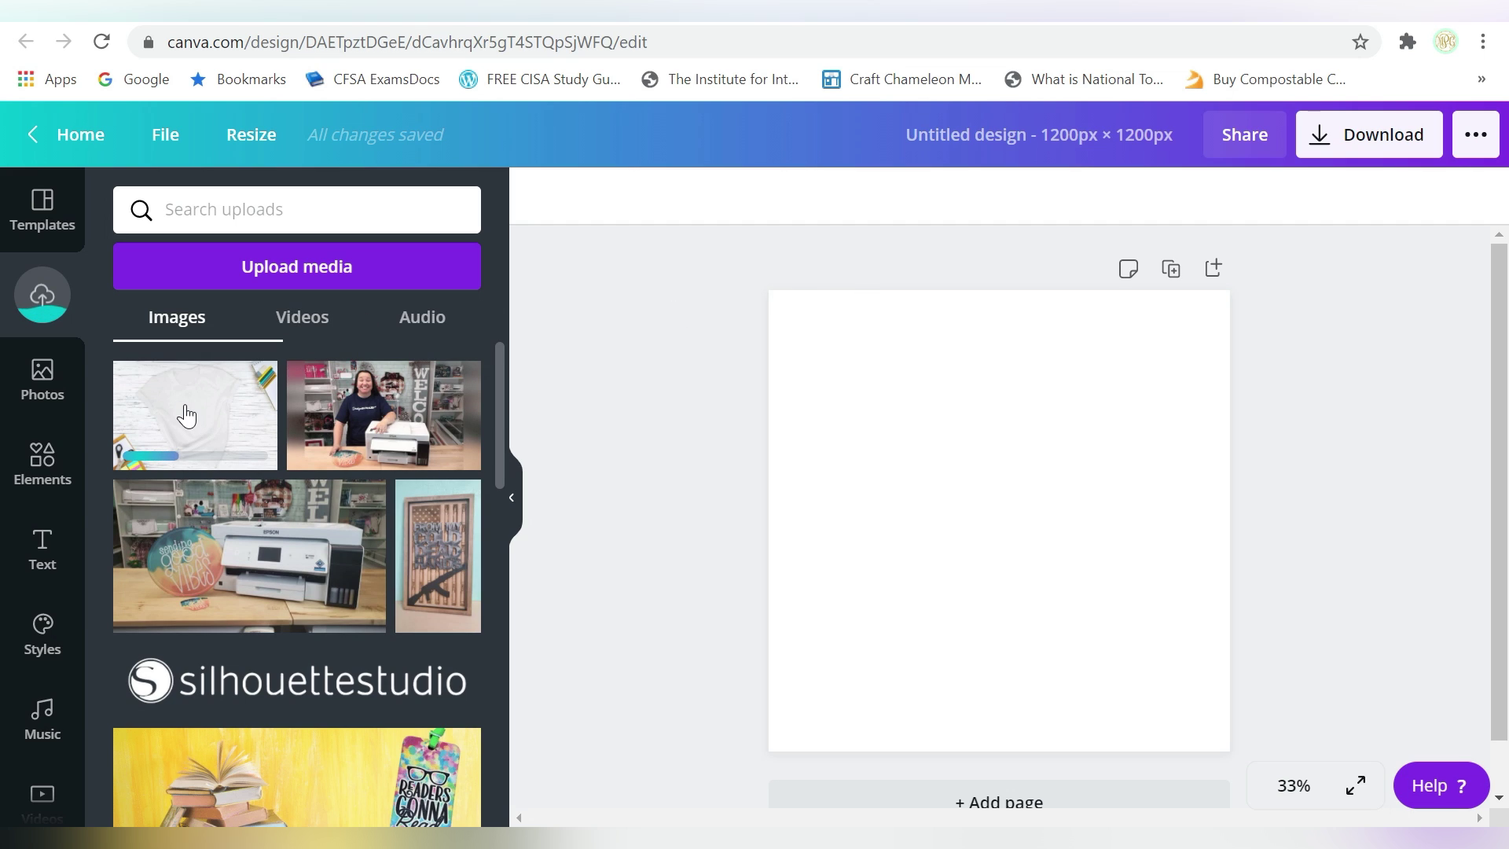
Step: Place the uploaded white T-shirt mockup on the page and enlarge it to fill the whole square canvas
left_click(187, 415)
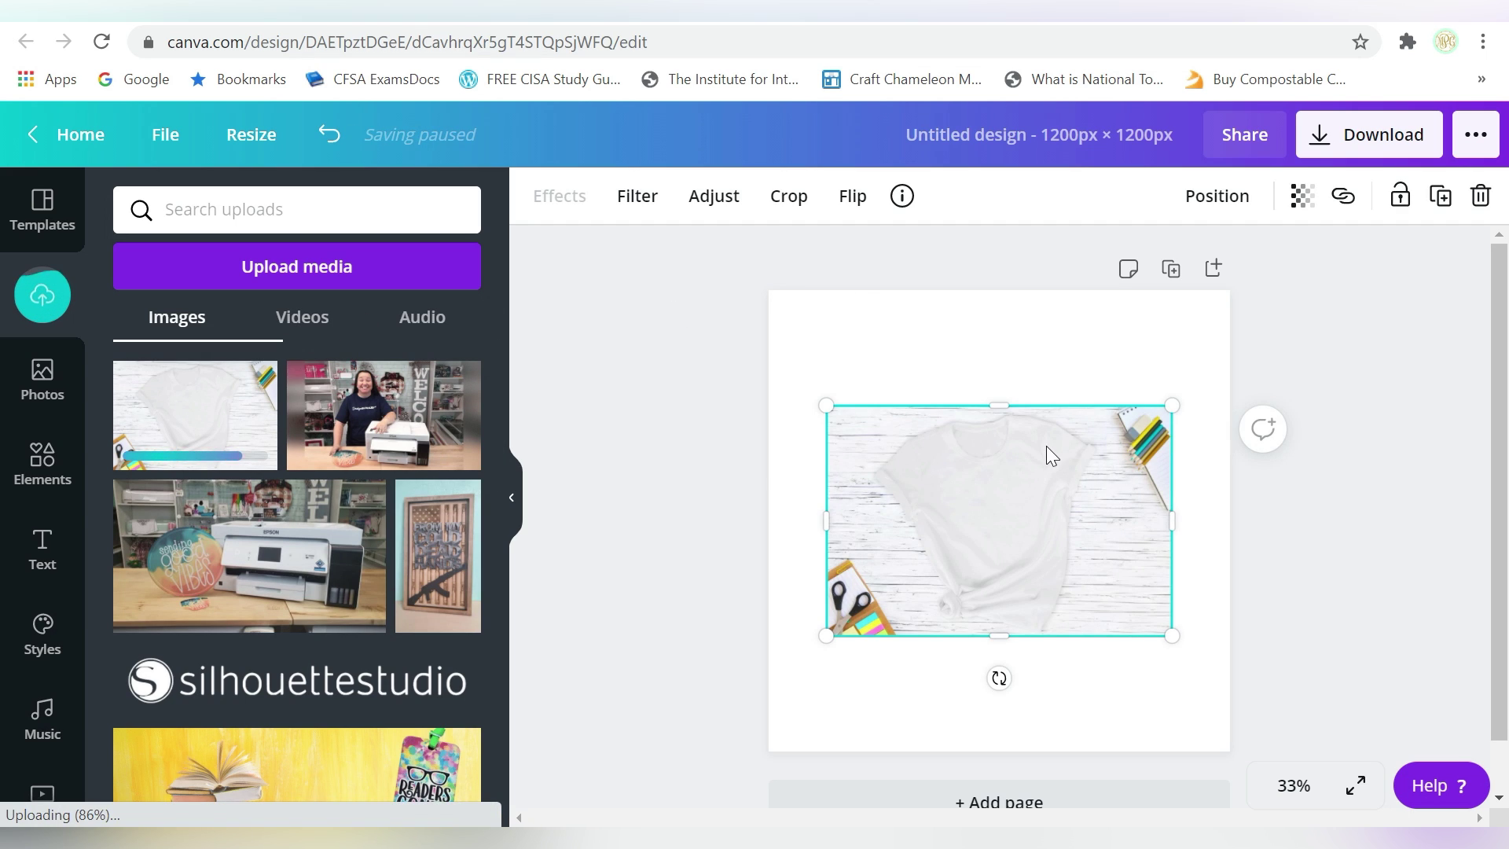
left_click_drag(824, 399, 768, 367)
left_click_drag(1192, 364, 1230, 330)
left_click_drag(1004, 638, 999, 751)
left_click_drag(992, 328, 1000, 289)
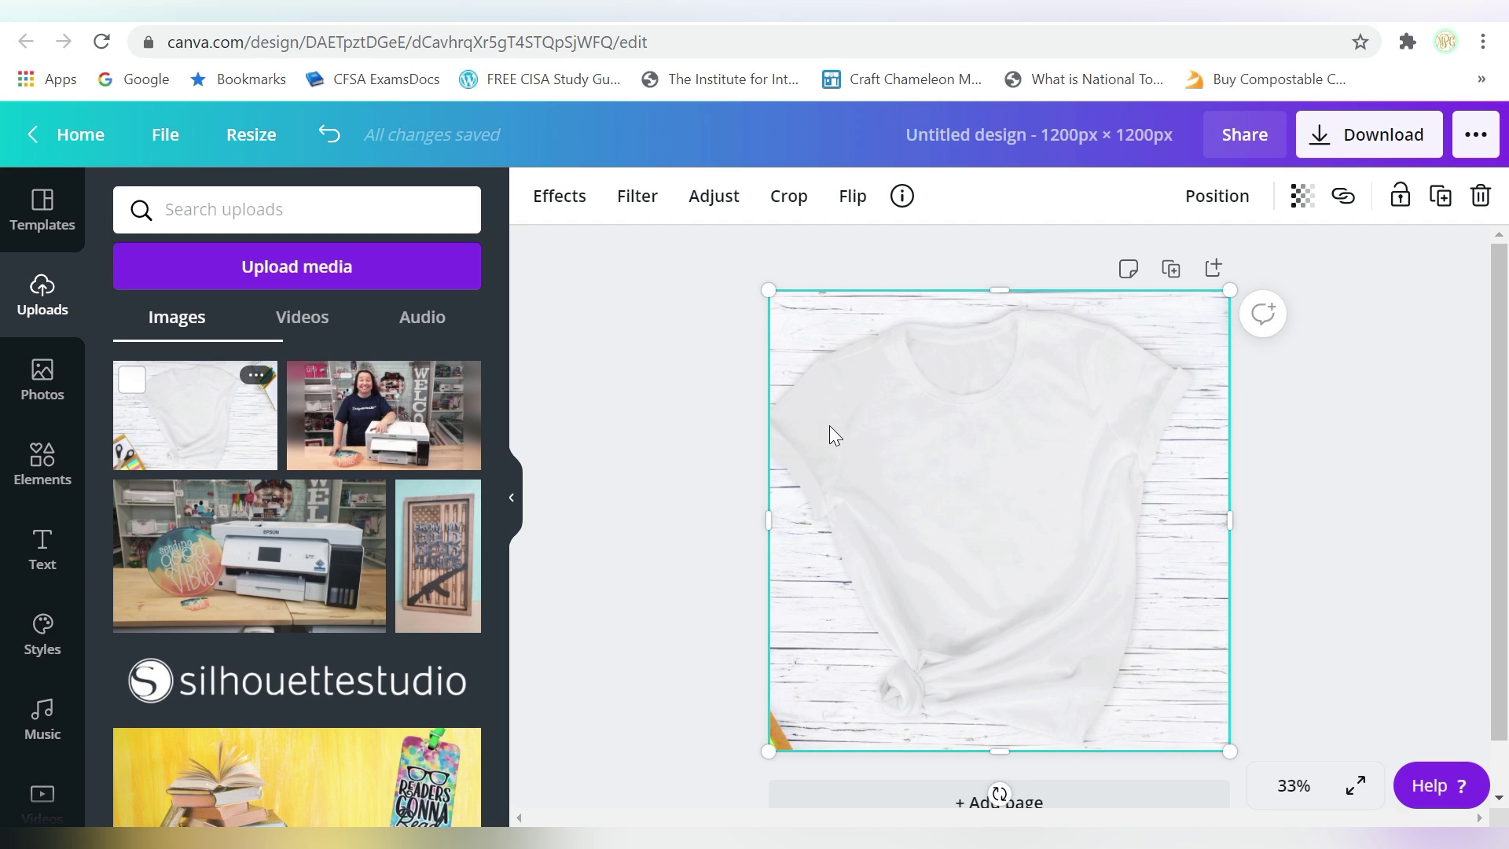
Step: Shift the T-shirt photo slightly to the right within its crop frame and apply the crop
left_click(788, 195)
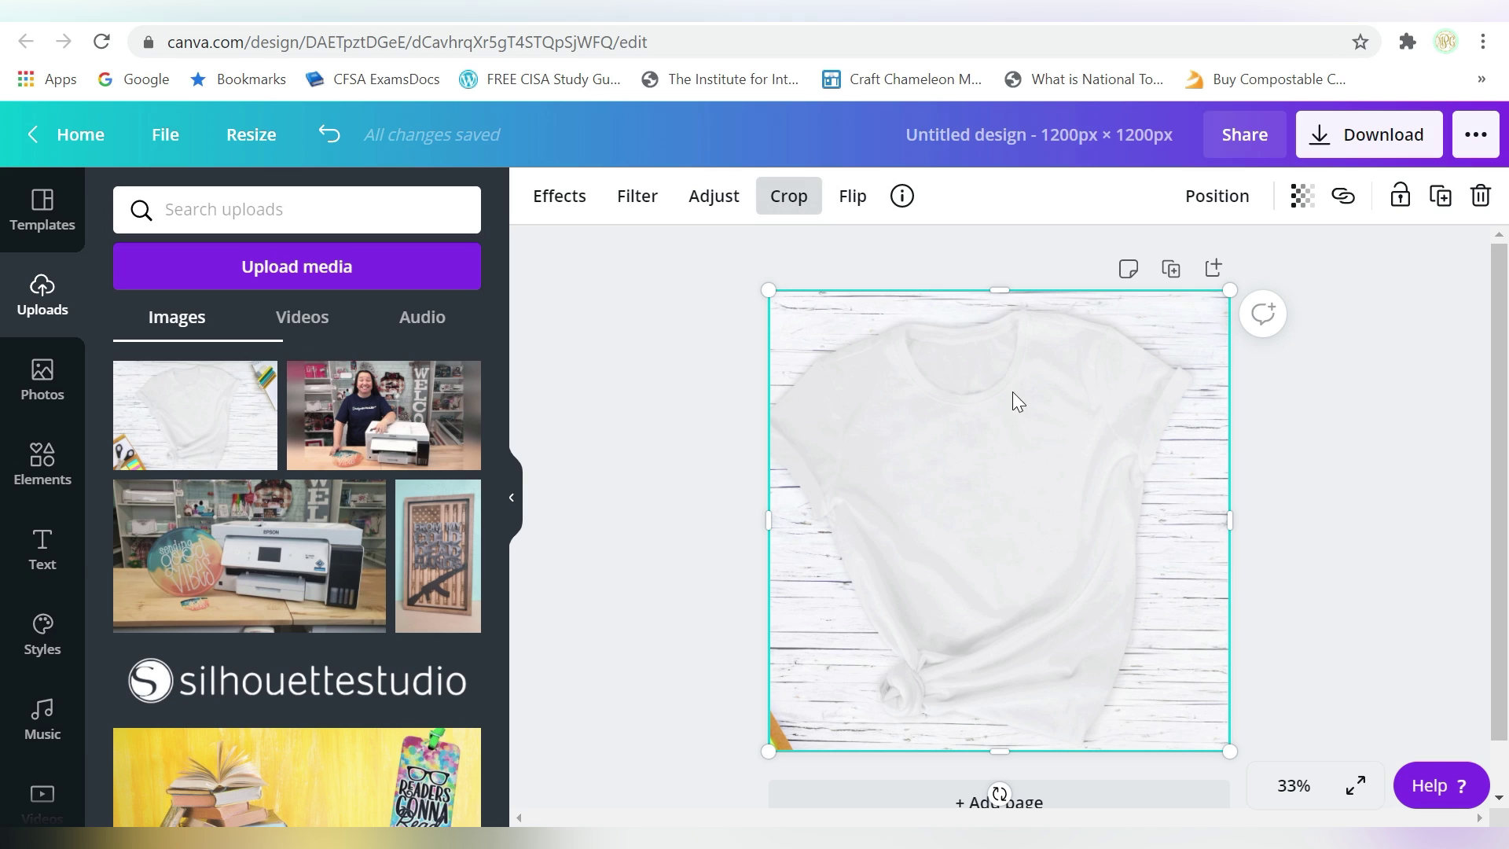
left_click_drag(980, 451, 1018, 454)
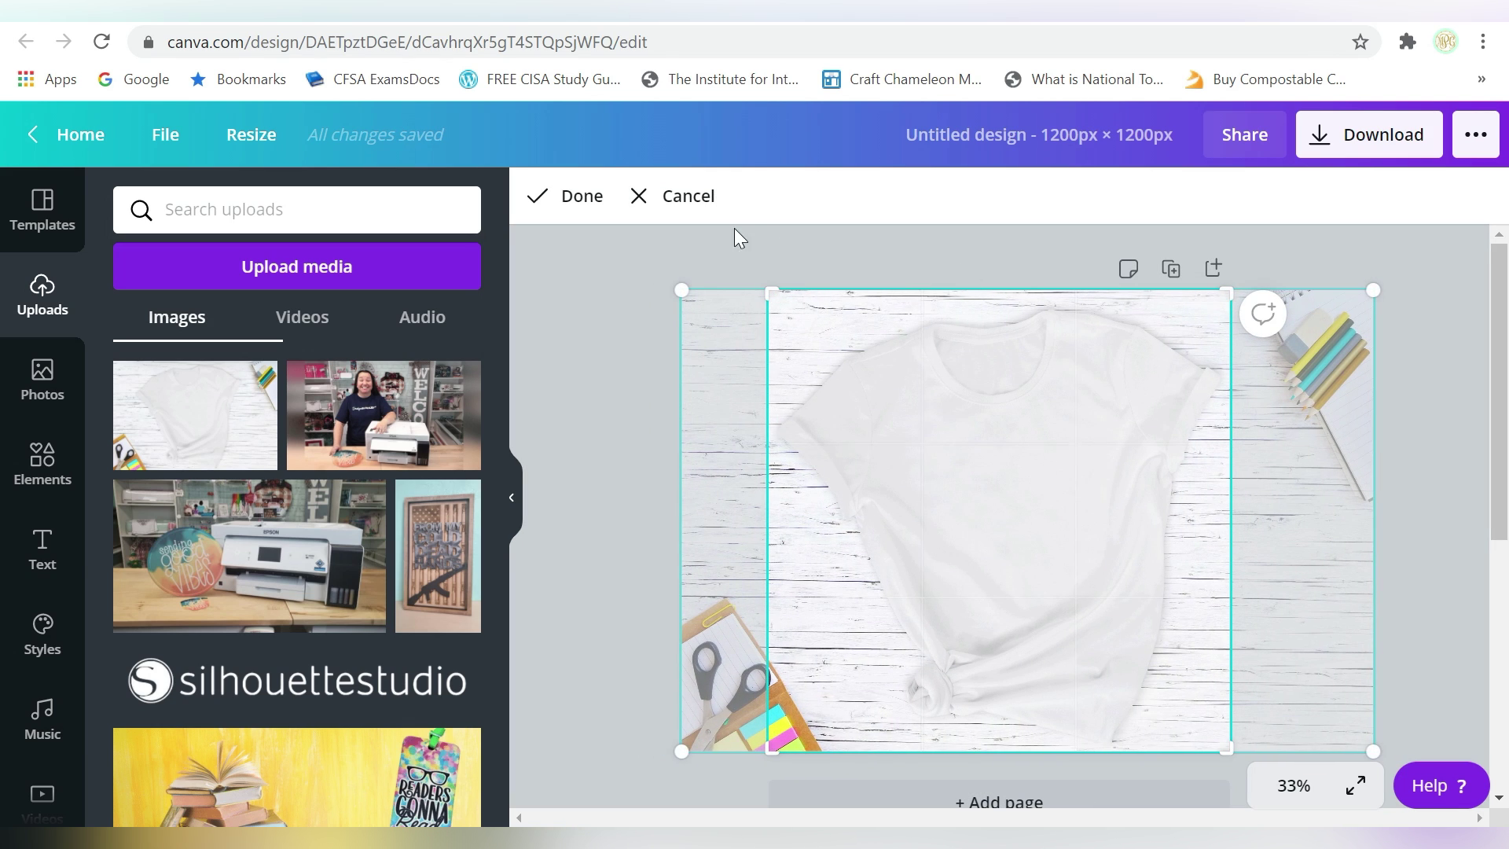
left_click(559, 197)
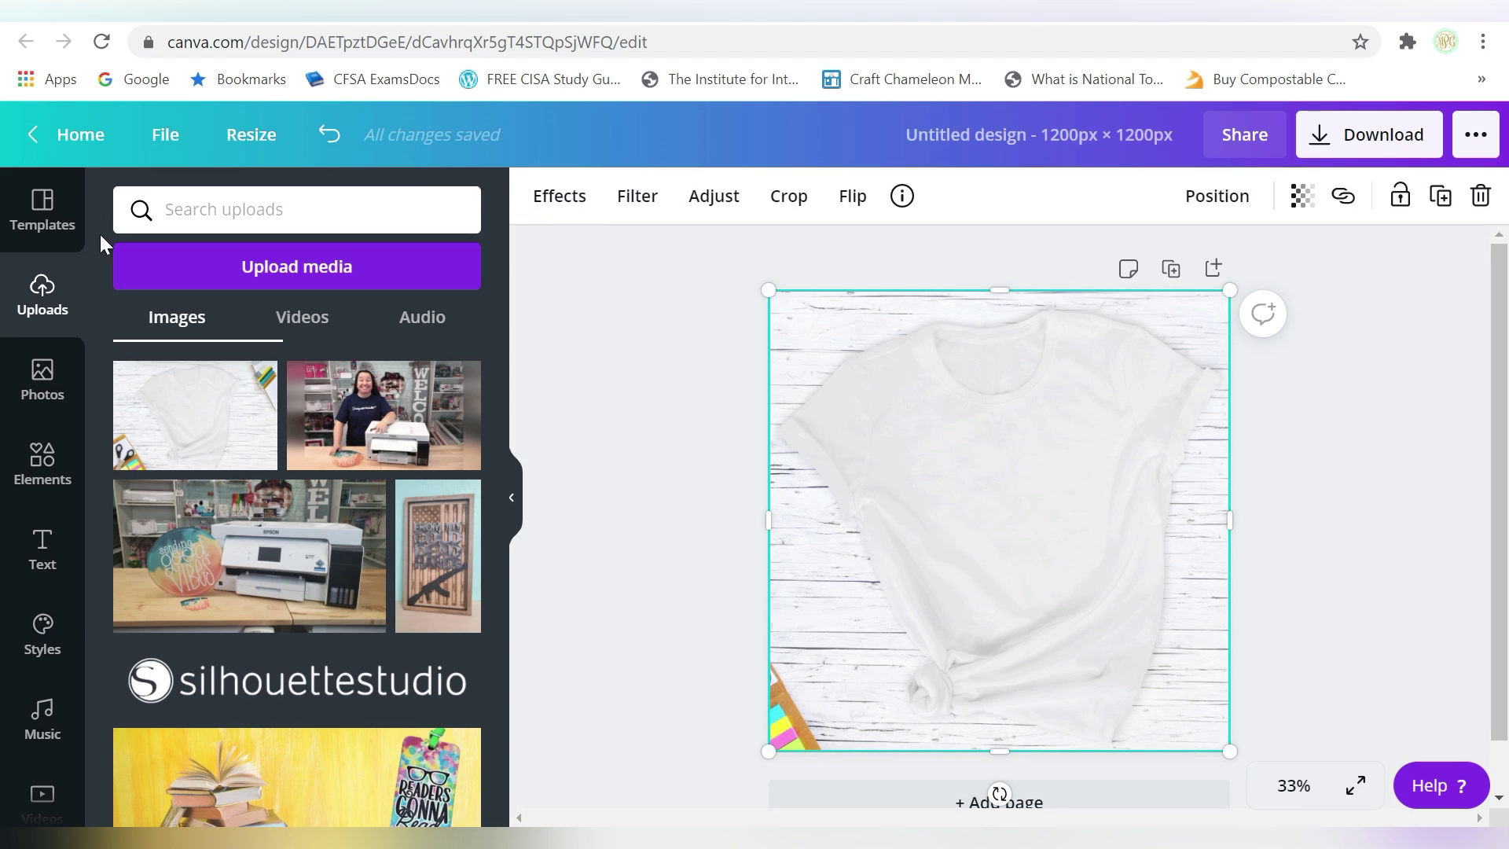
Step: Upload the WeirdAwesome design from the device's Downloads folder and add it to the T-shirt mockup
left_click(243, 272)
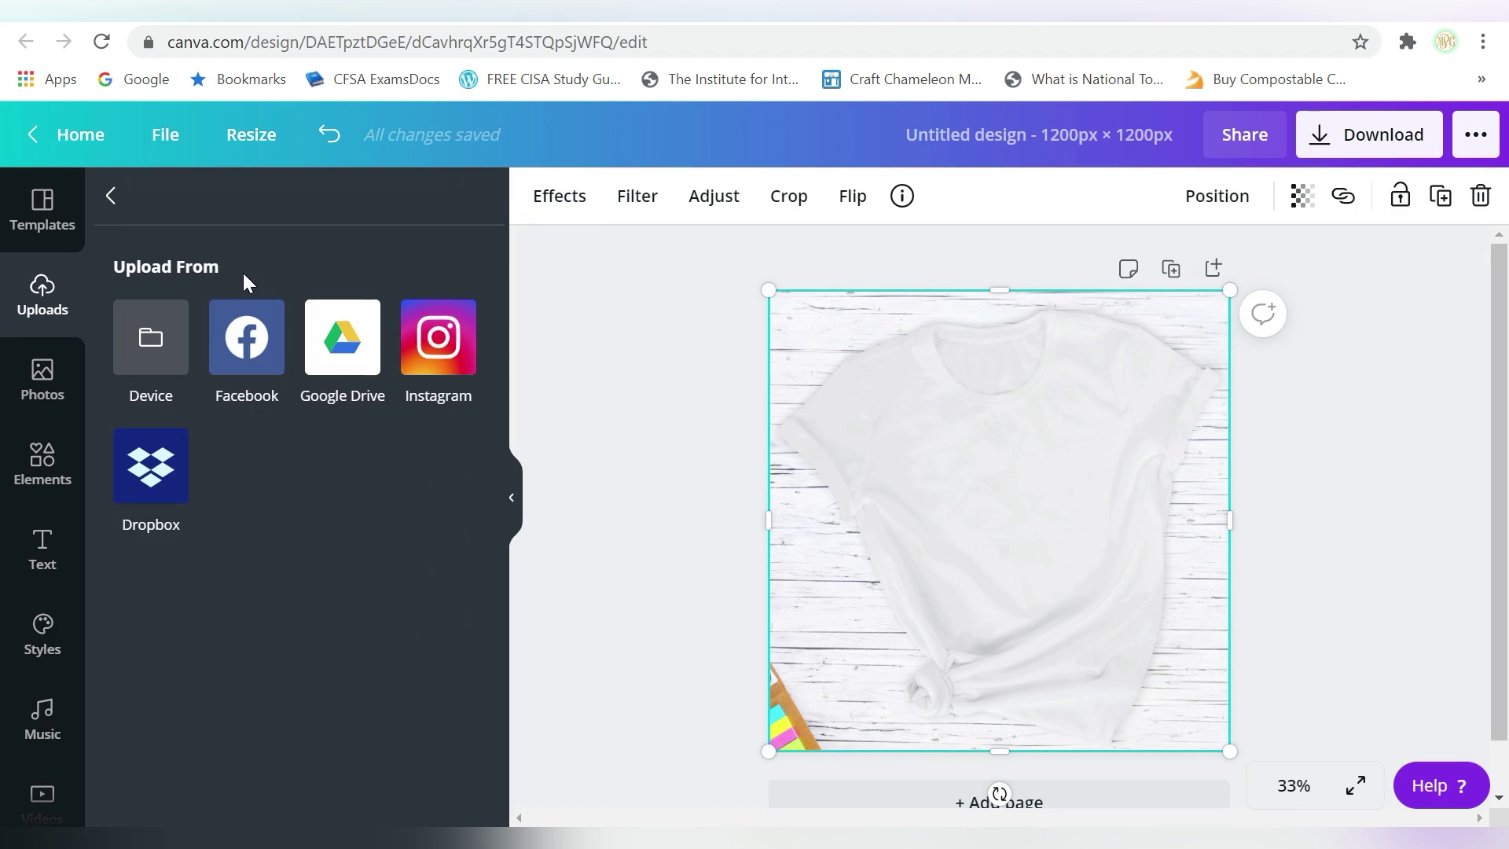
left_click(171, 326)
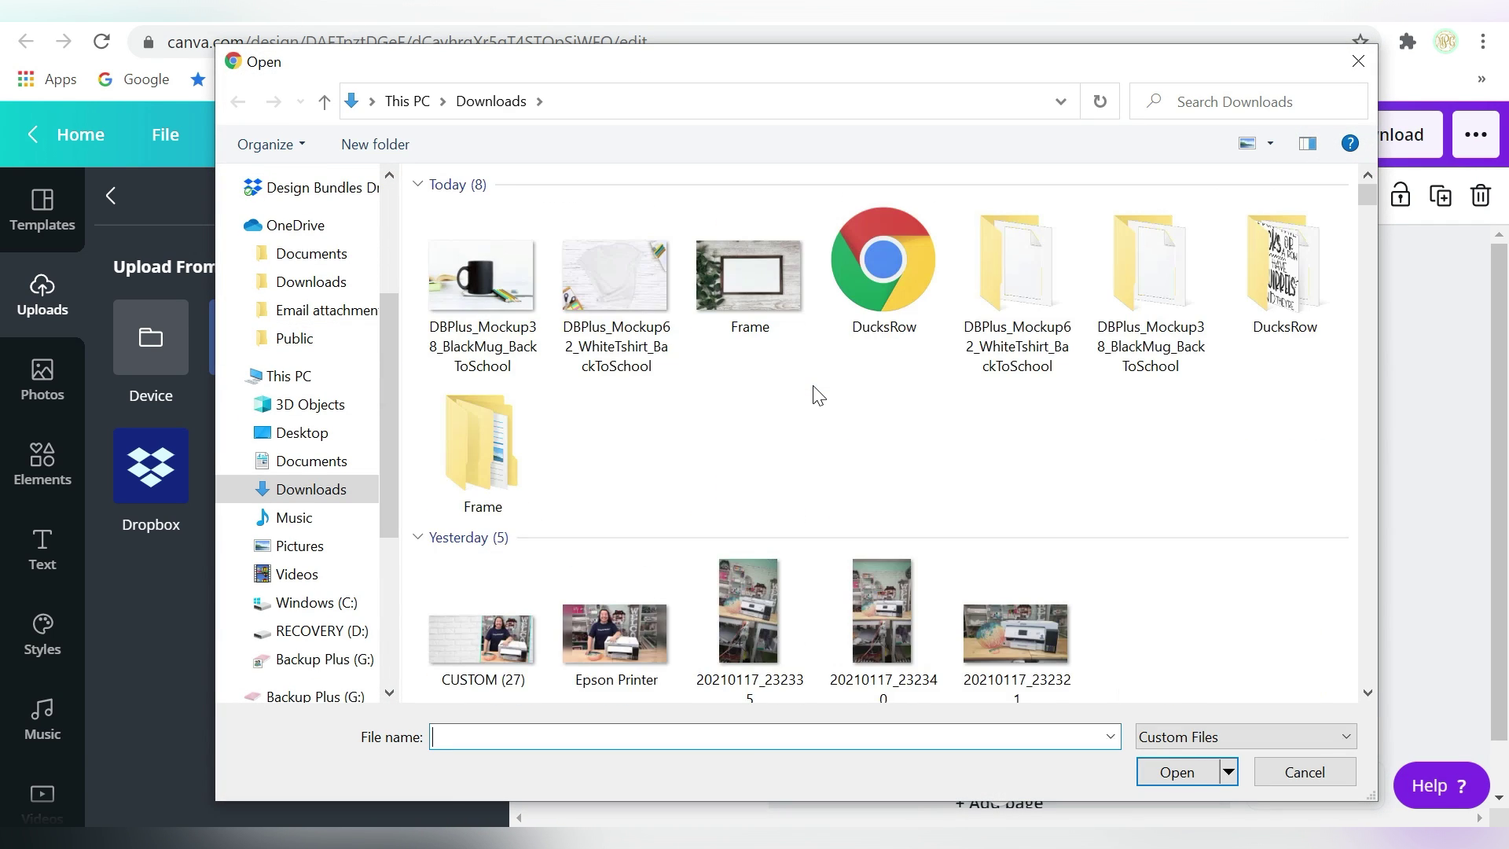
double_click(1161, 253)
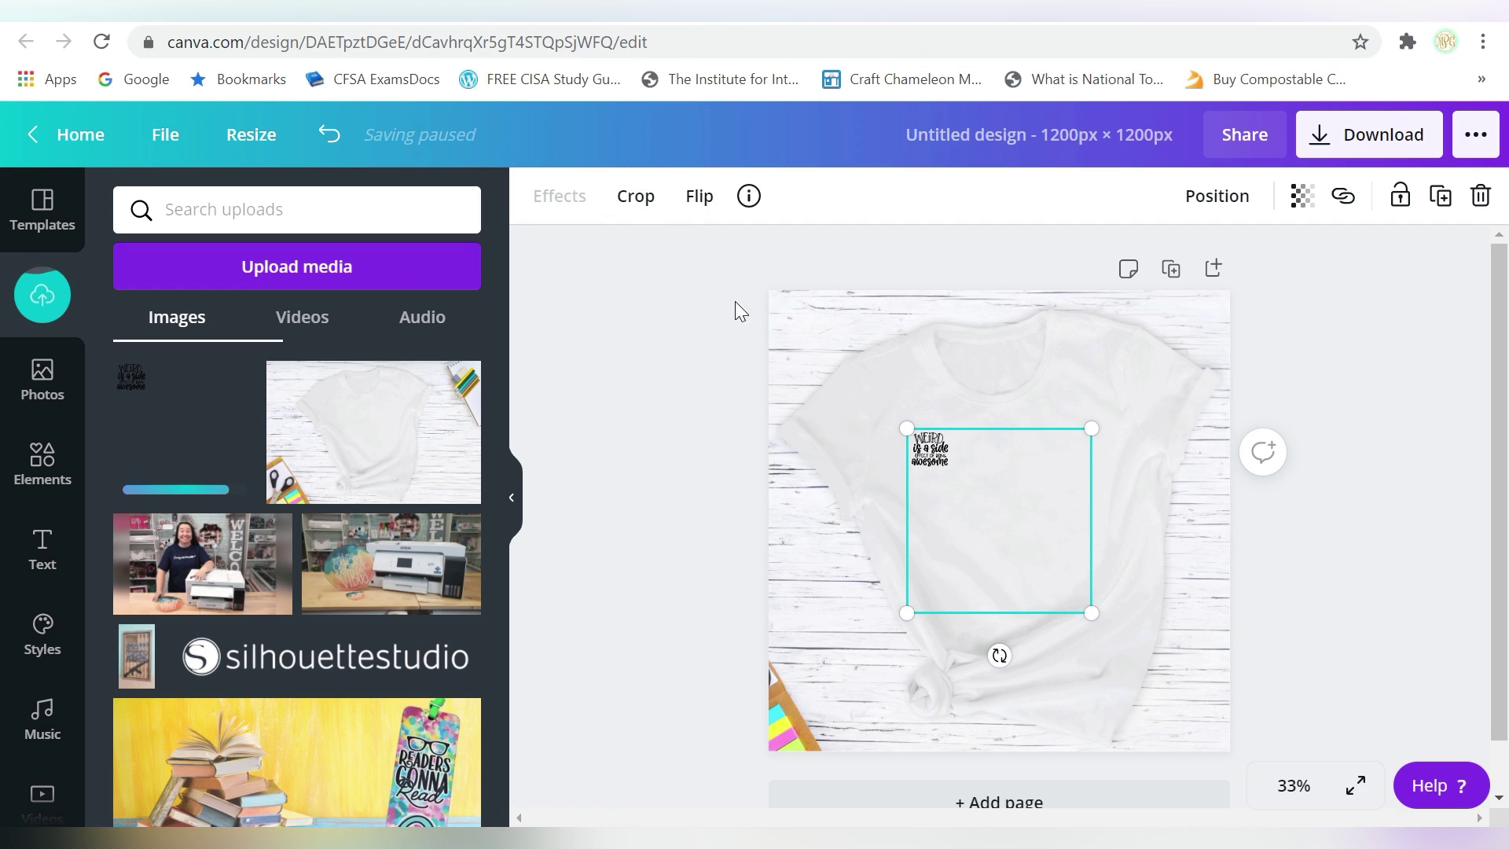
Step: Crop the blank area around the "Weird is a side effect of being awesome" artwork and enlarge it
left_click(633, 203)
left_click_drag(1087, 612, 1175, 653)
left_click(586, 195)
Step: Position the quote artwork on the shirt's chest and tilt it slightly counterclockwise to match the shirt's angle
left_click_drag(1048, 541, 1048, 519)
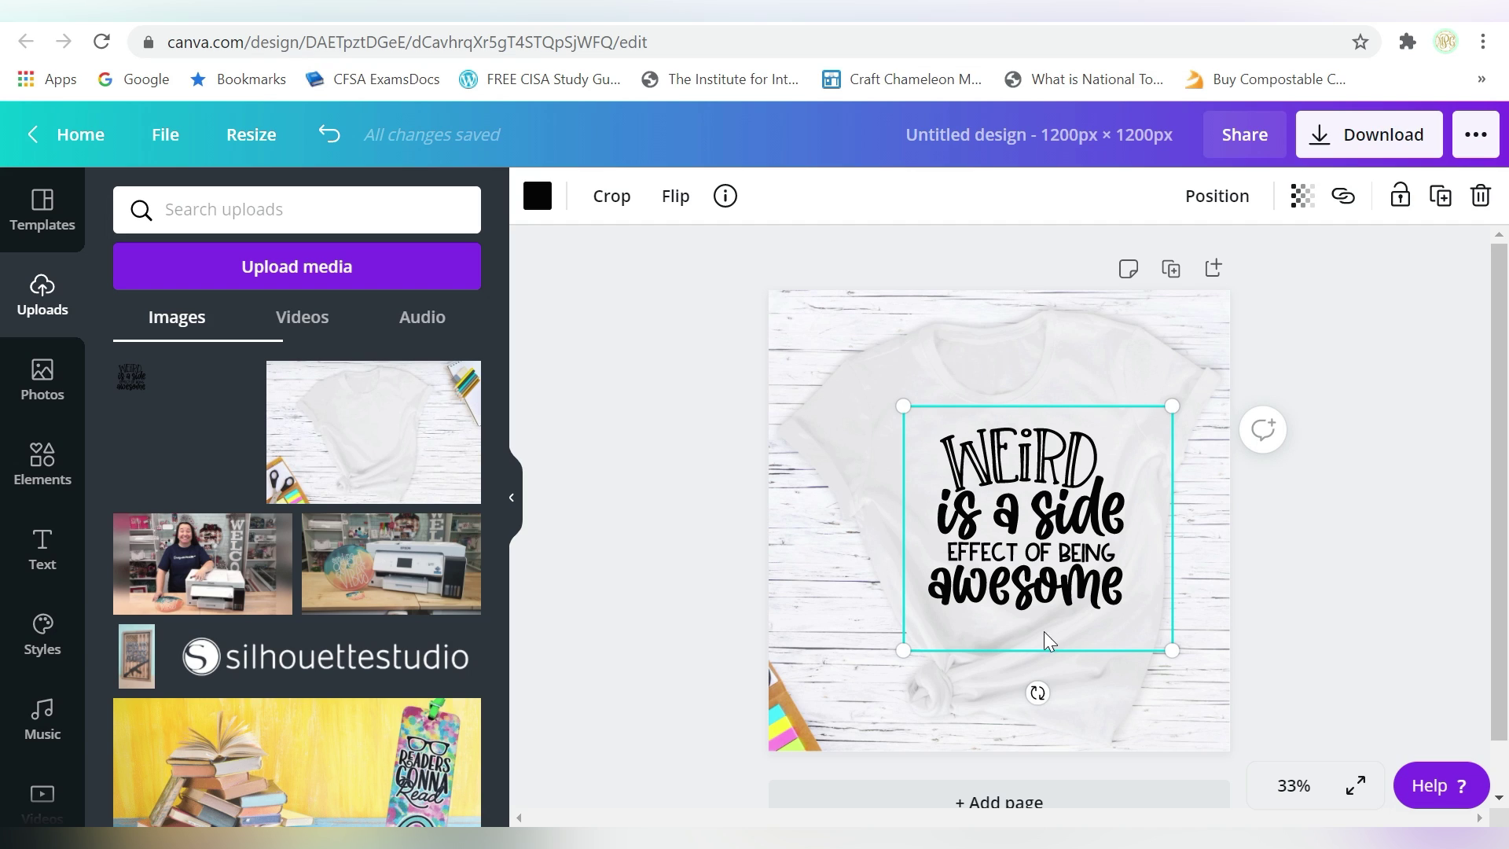
left_click_drag(1039, 693, 1052, 691)
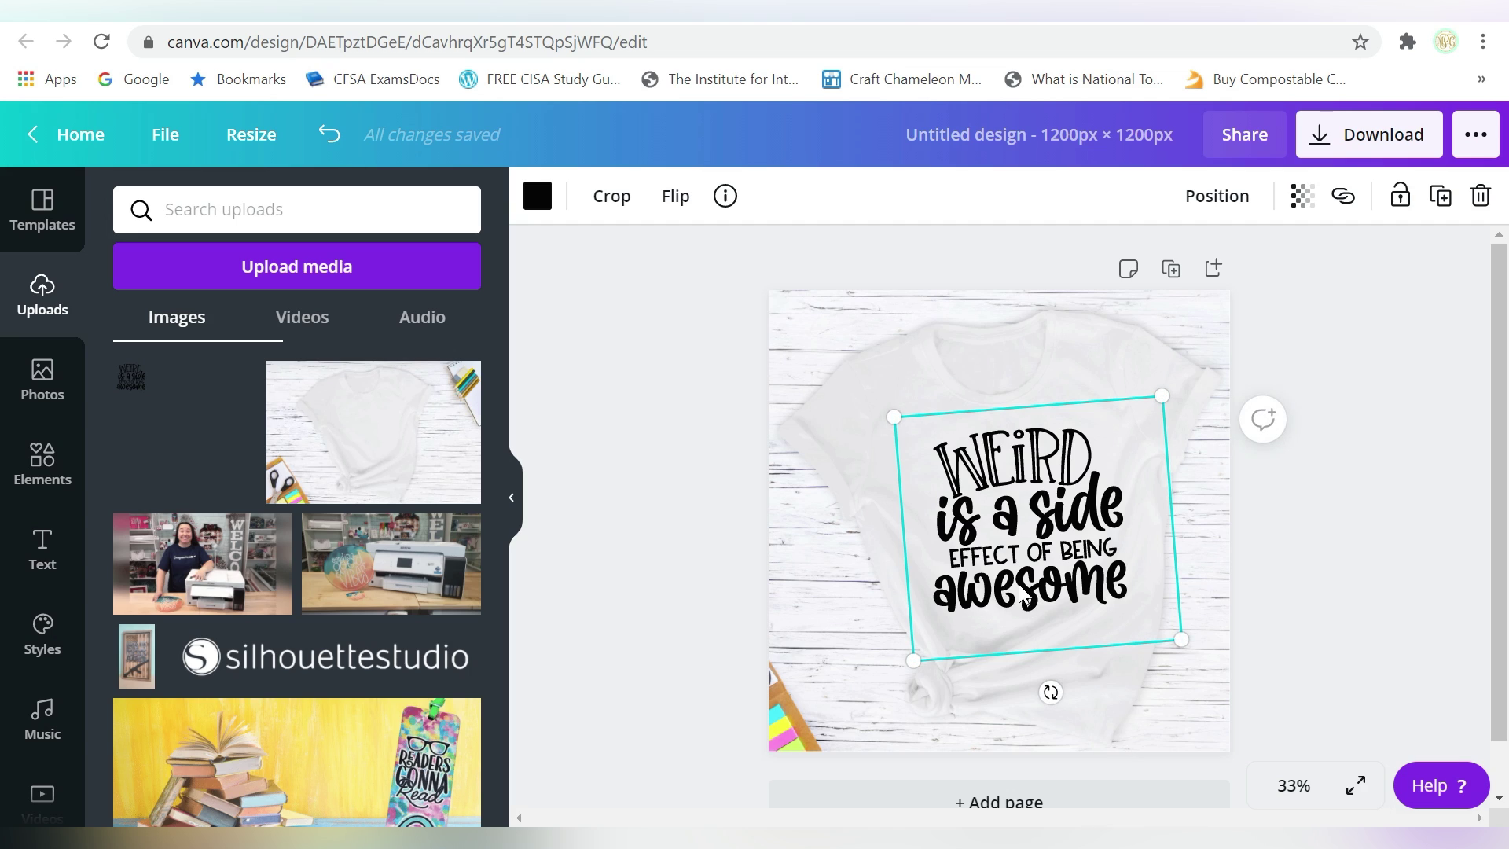
mouse_move(1032, 595)
left_mouse_down()
mouse_move(1020, 586)
mouse_move(1033, 595)
left_mouse_up()
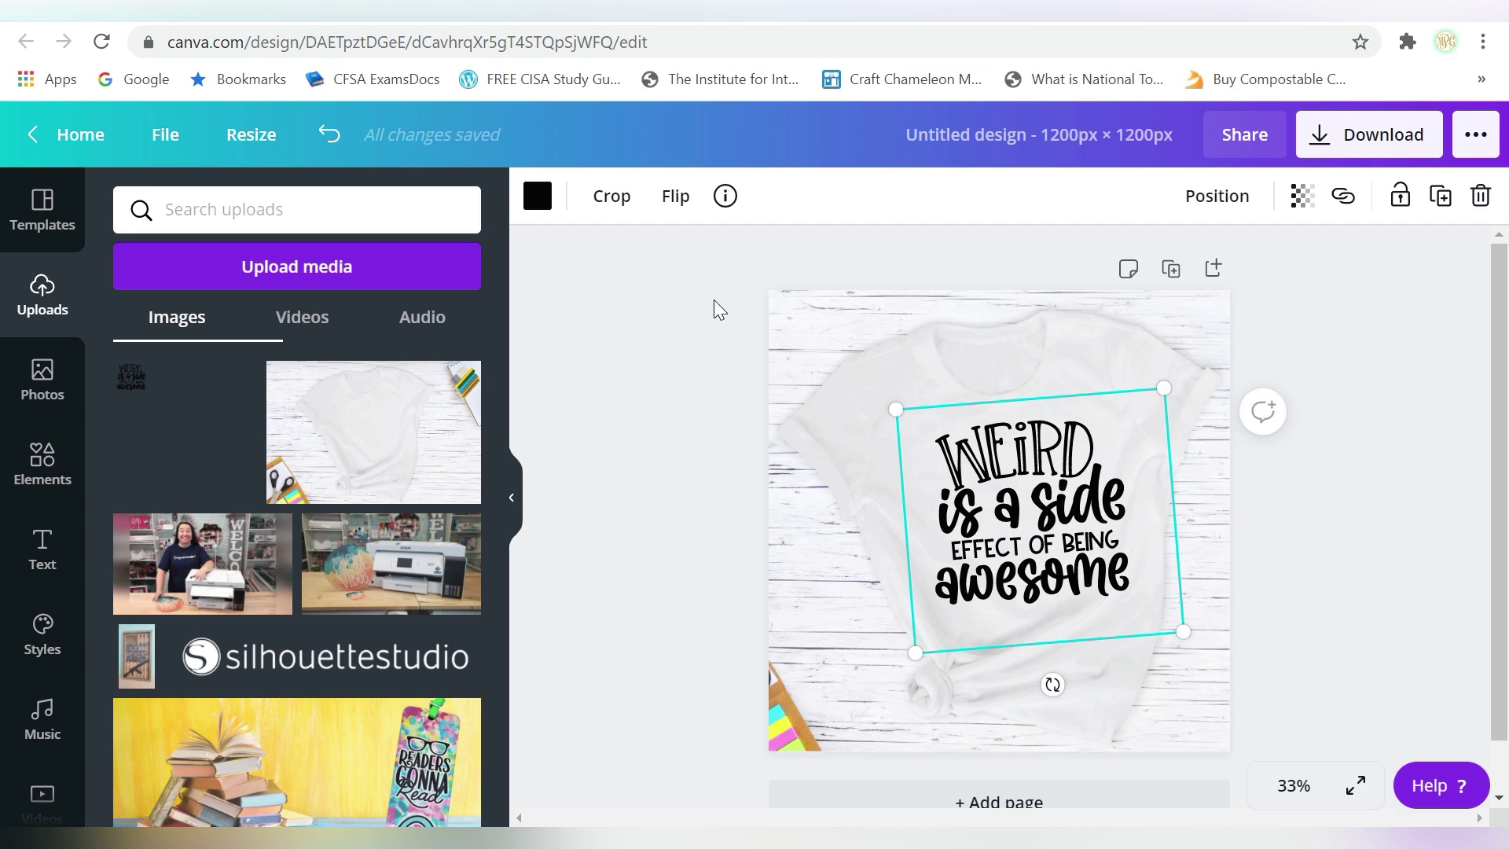
Step: Try pink and light violet on the quote artwork, settle on the dark violet default color, and nudge it slightly left
left_click(526, 200)
scroll(318, 479, "down", 2)
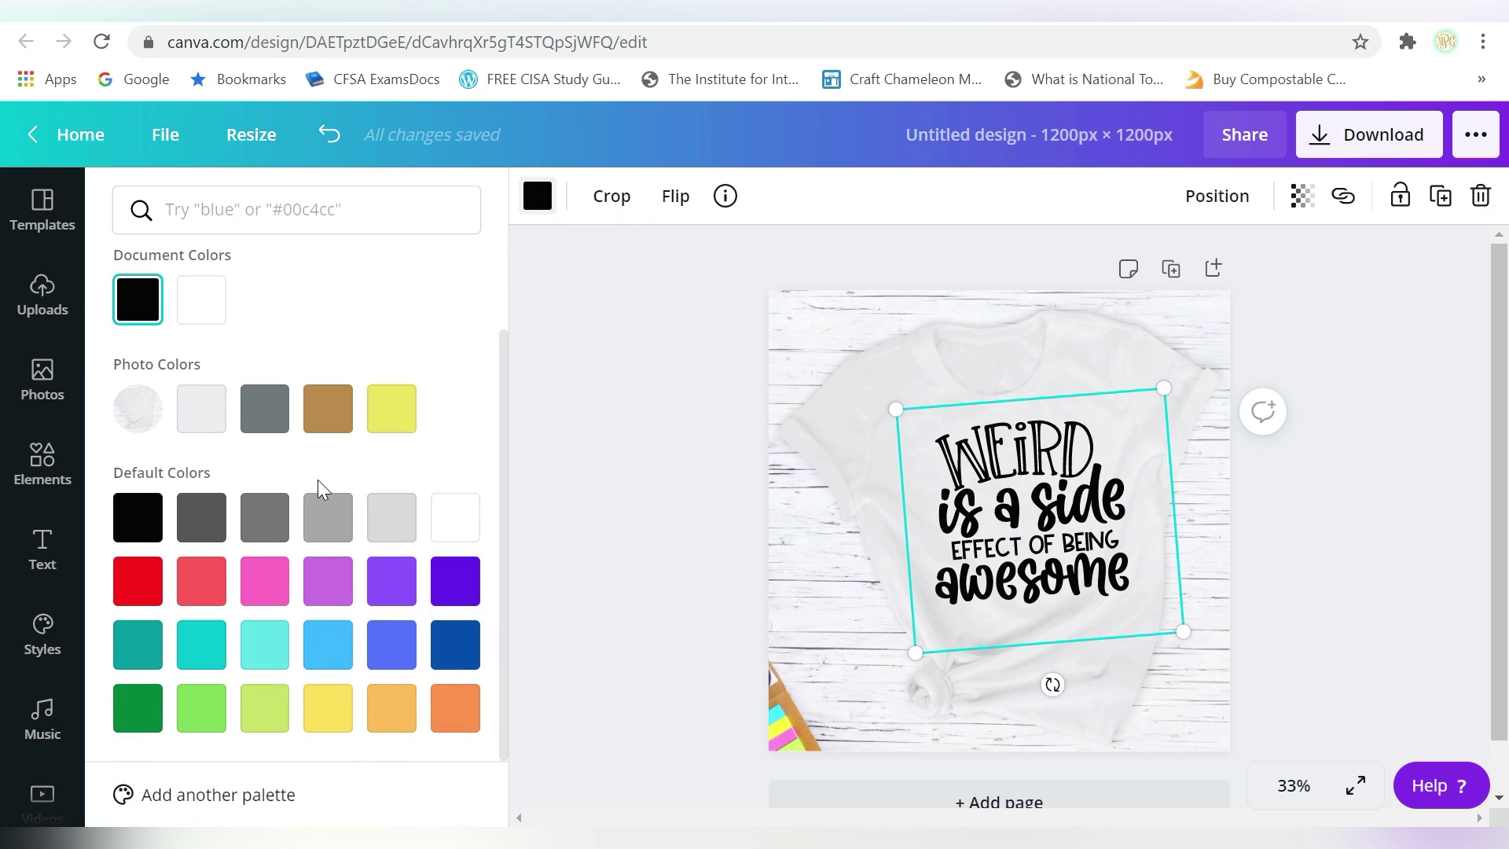
scroll(311, 550, "up", 2)
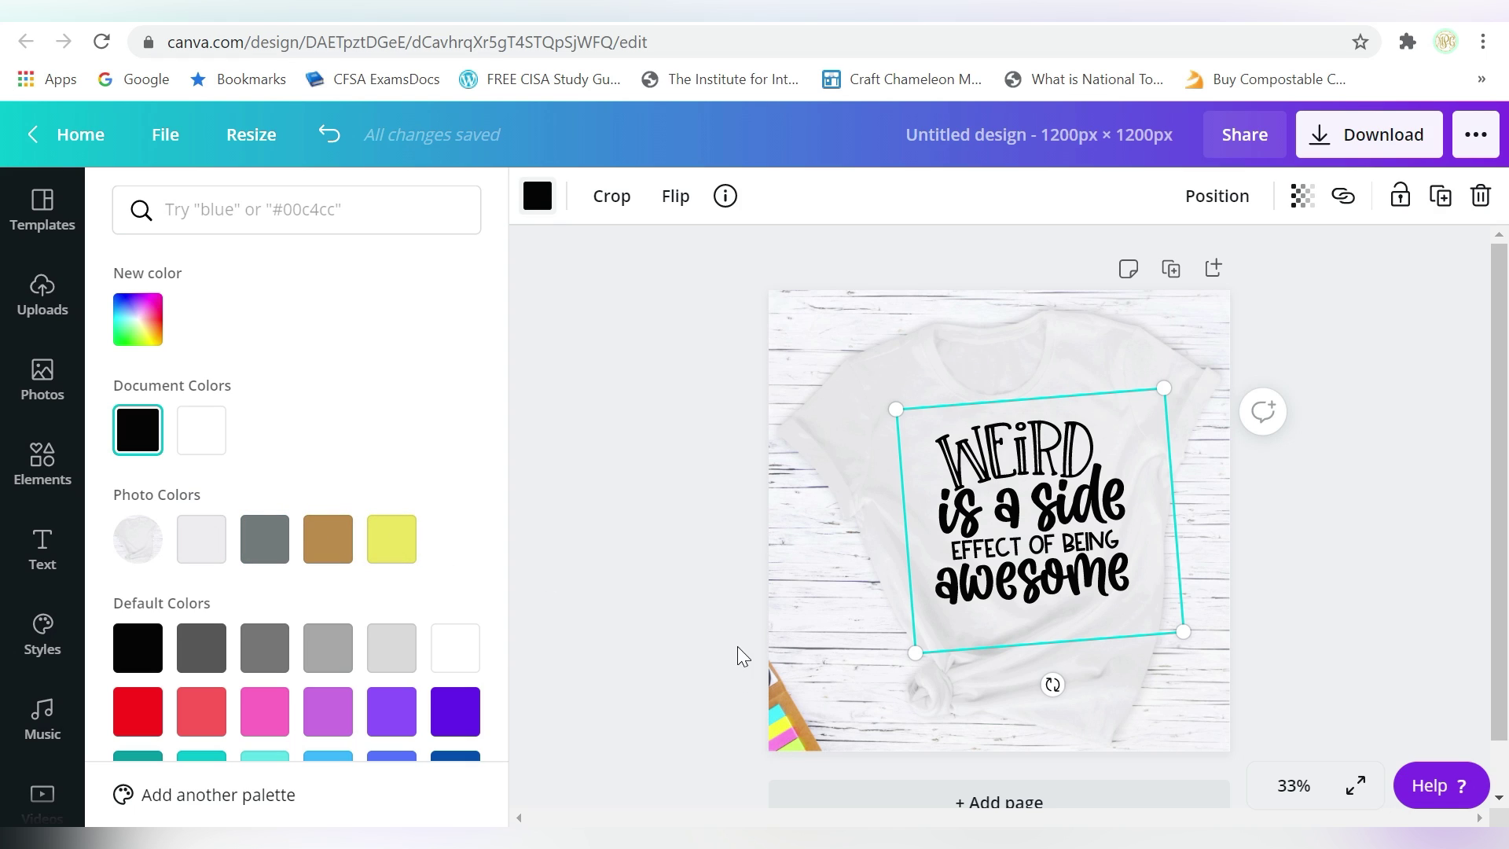
left_click(264, 710)
left_click(392, 712)
left_click(455, 711)
left_click_drag(1016, 503, 1009, 503)
left_click(691, 369)
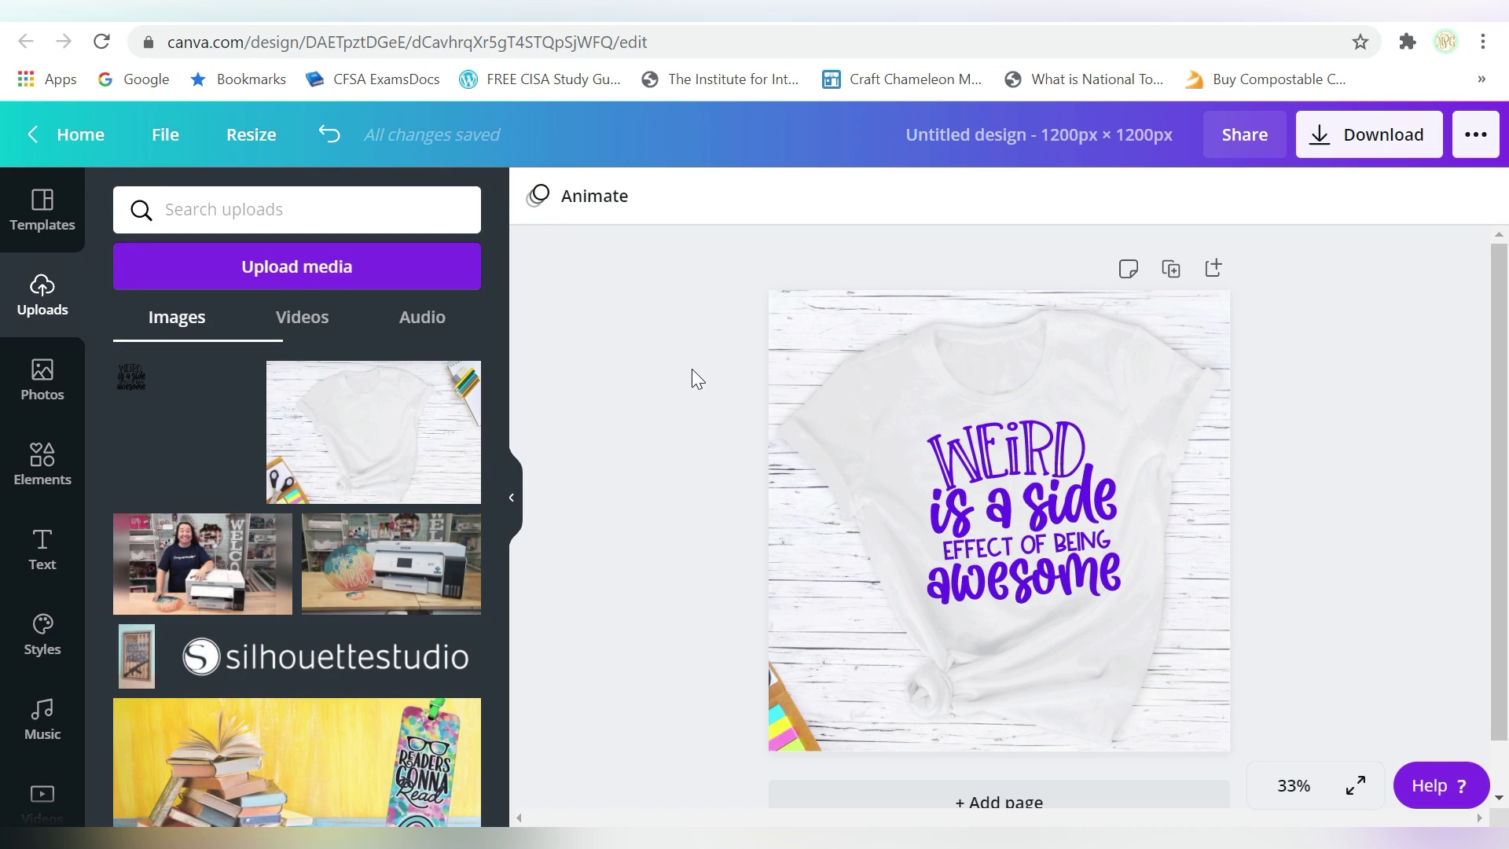
Step: Download the T-shirt design as a 1200 × 1200 px PNG, and review the download settings again
left_click(1374, 148)
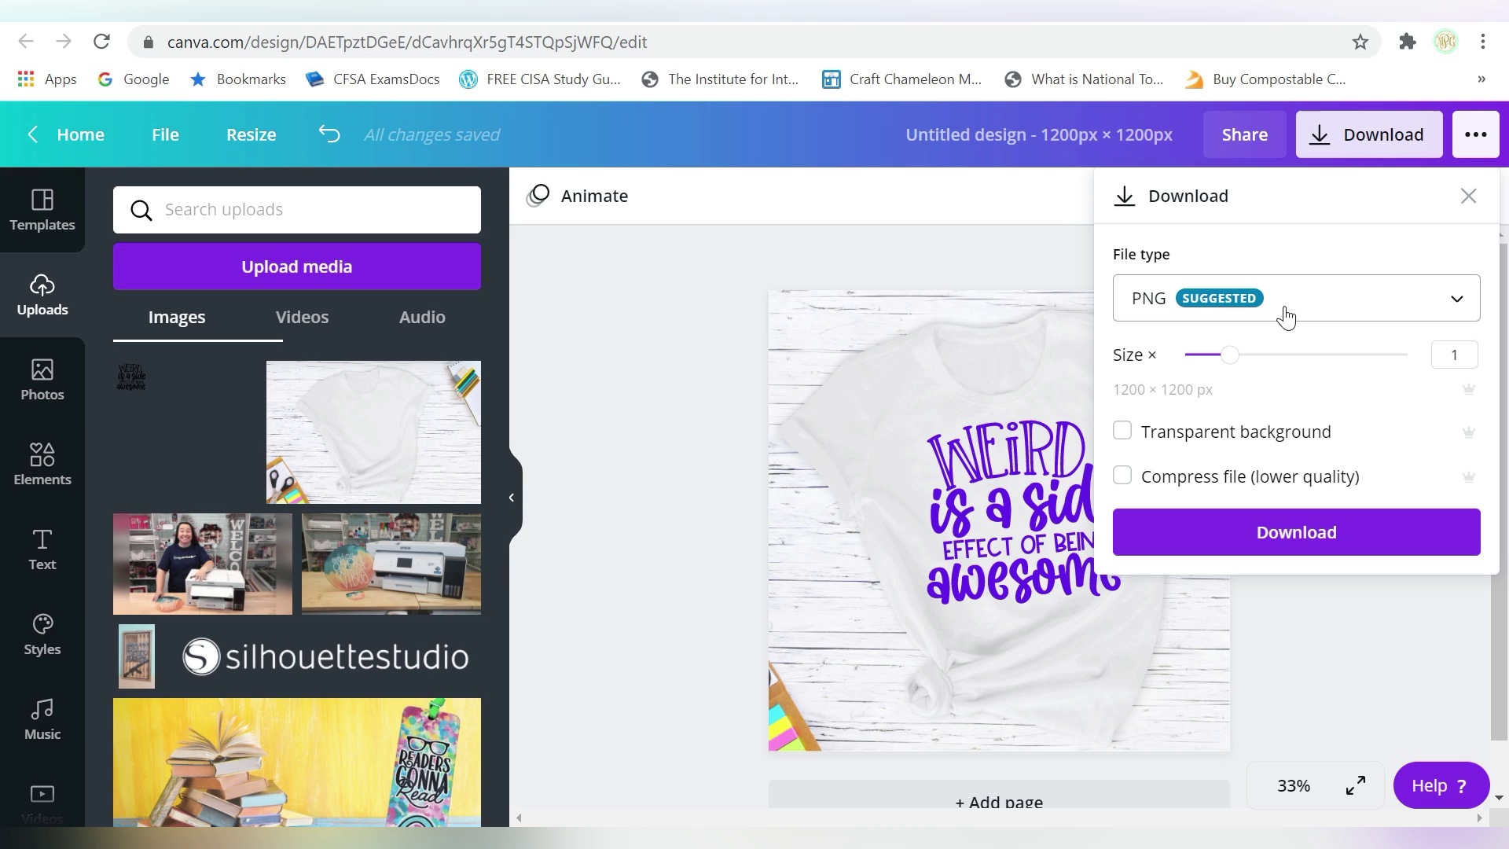
left_click(1275, 541)
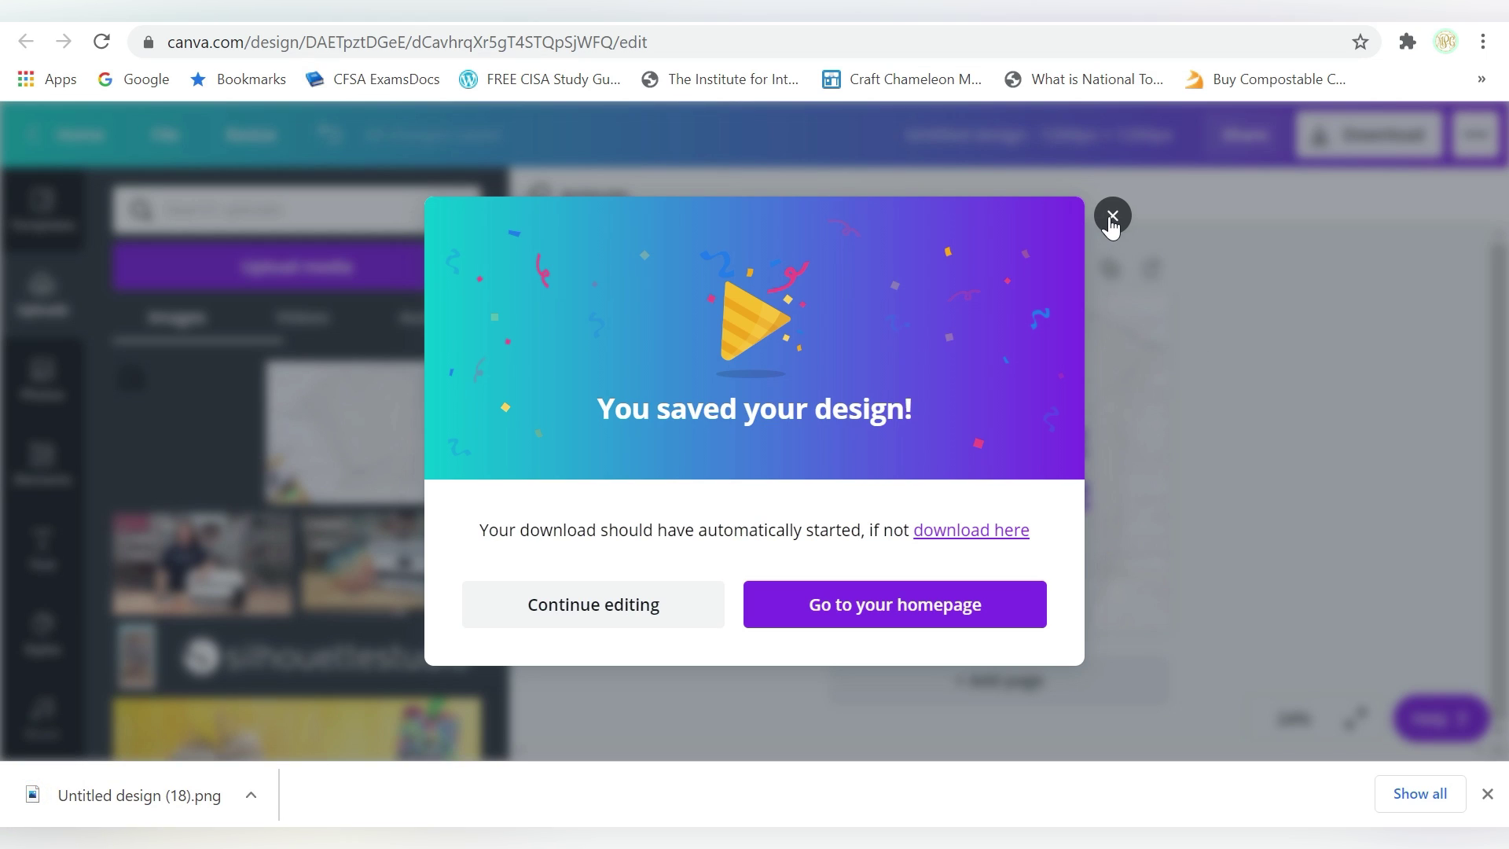
left_click(627, 612)
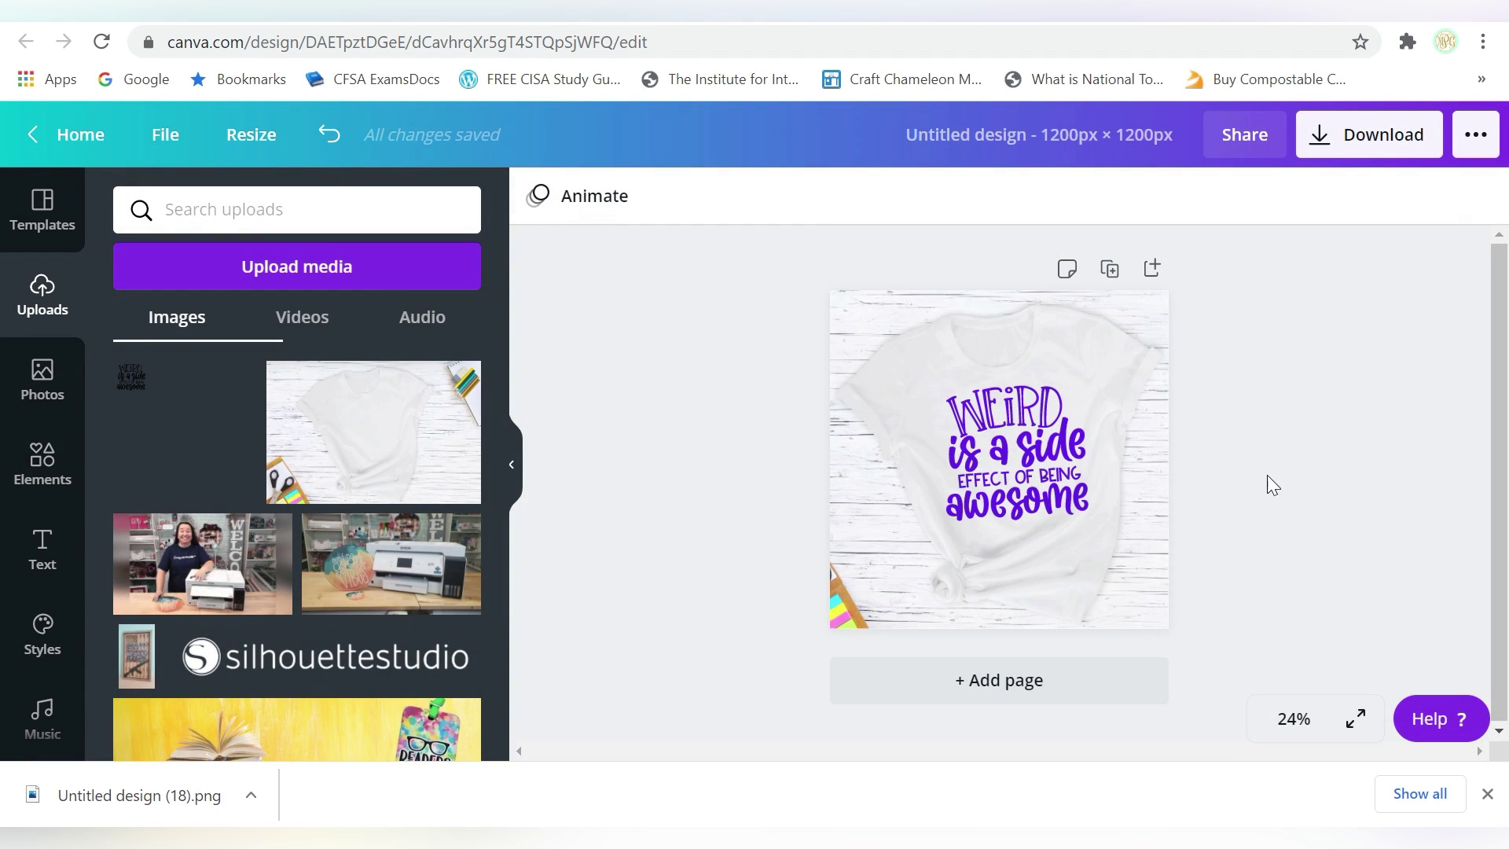
left_click(1357, 143)
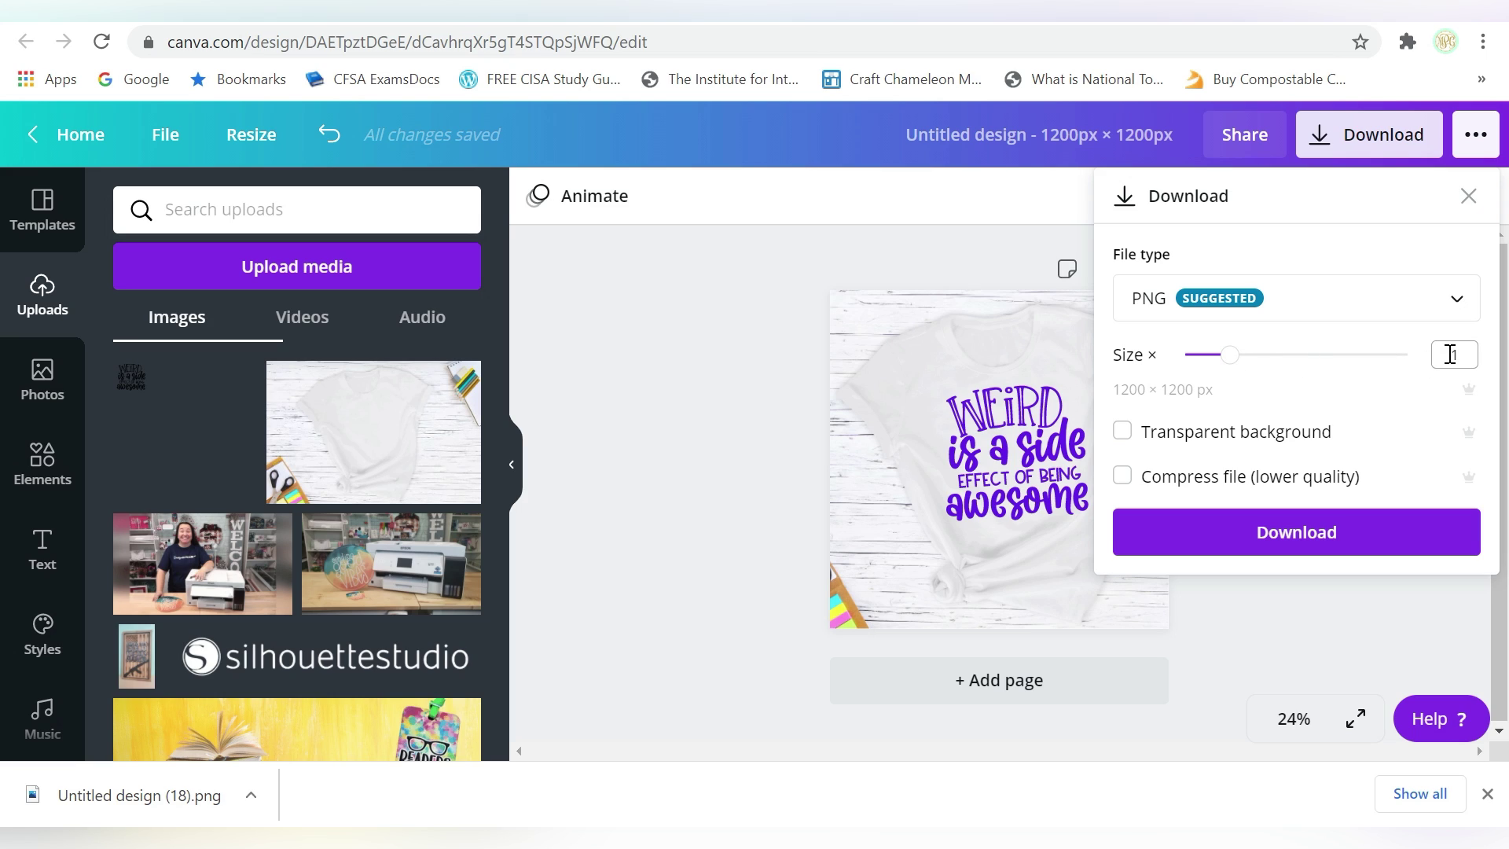
left_click(706, 295)
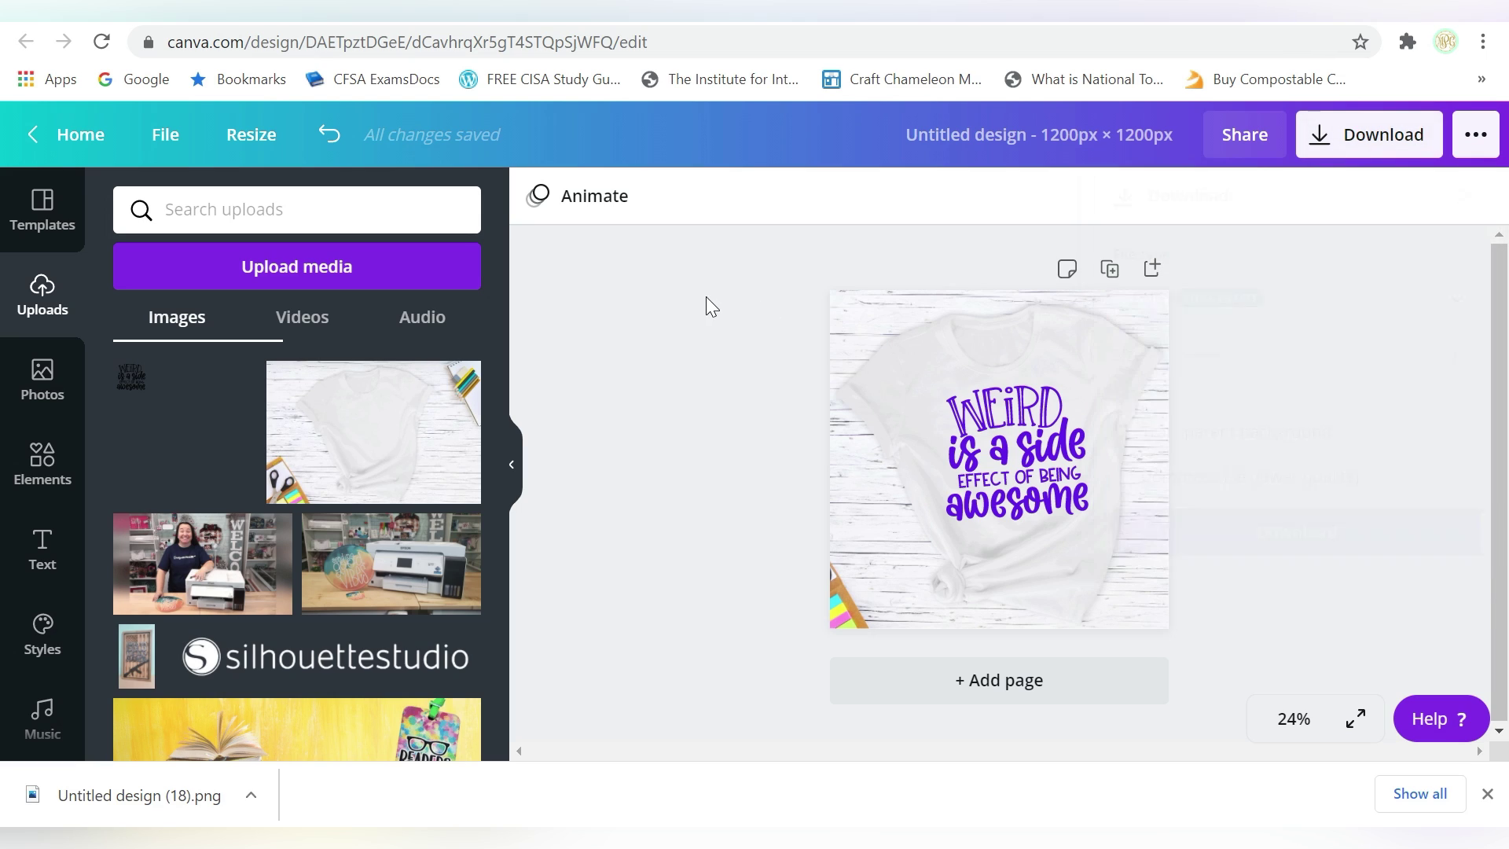
Step: Delete the dark violet quote artwork from the T-shirt mockup
left_click(1044, 432)
key("Delete")
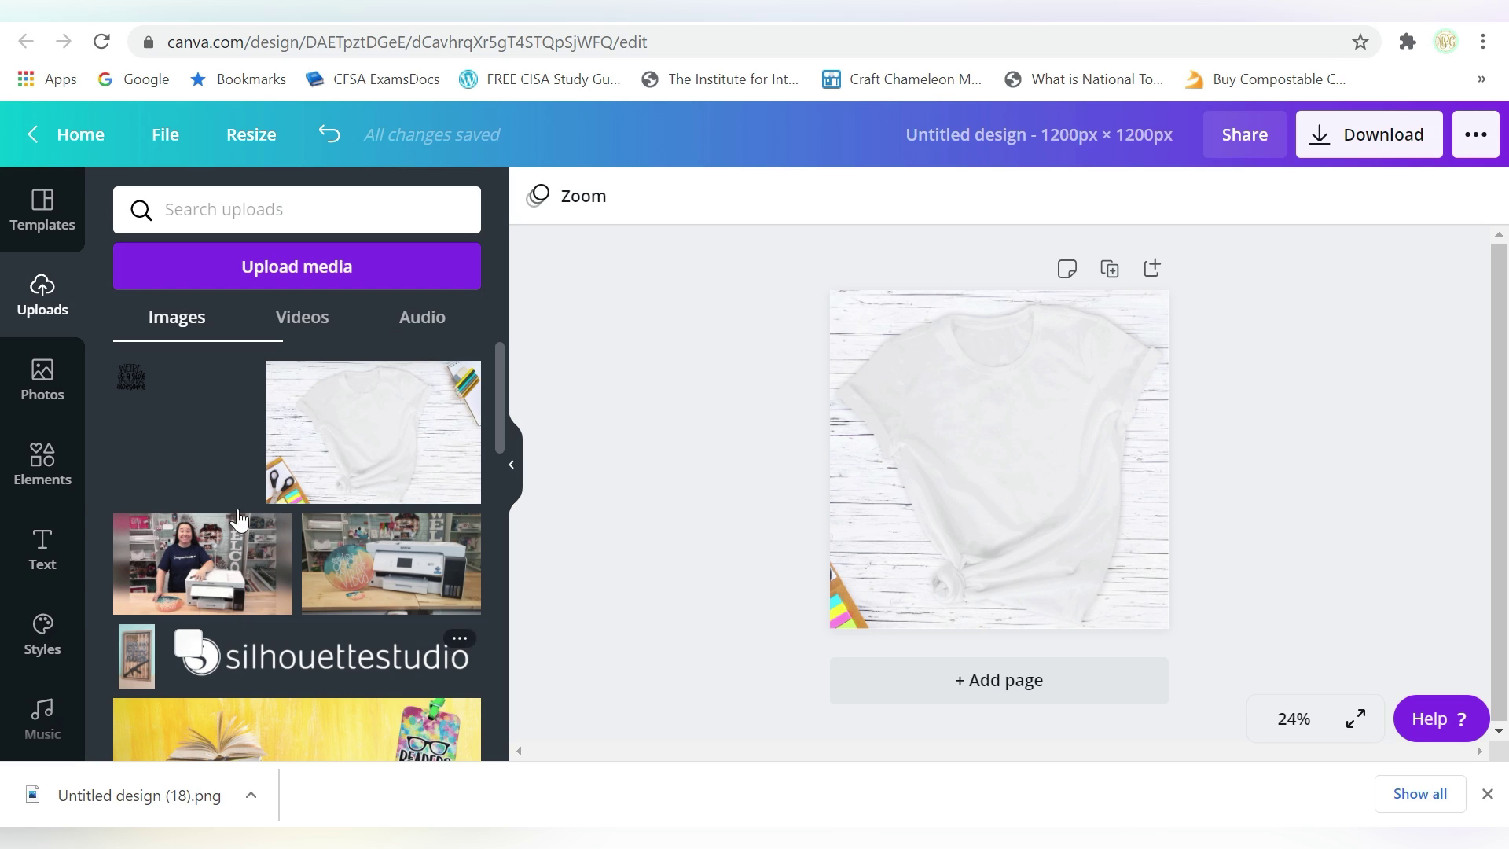
mouse_move(220, 393)
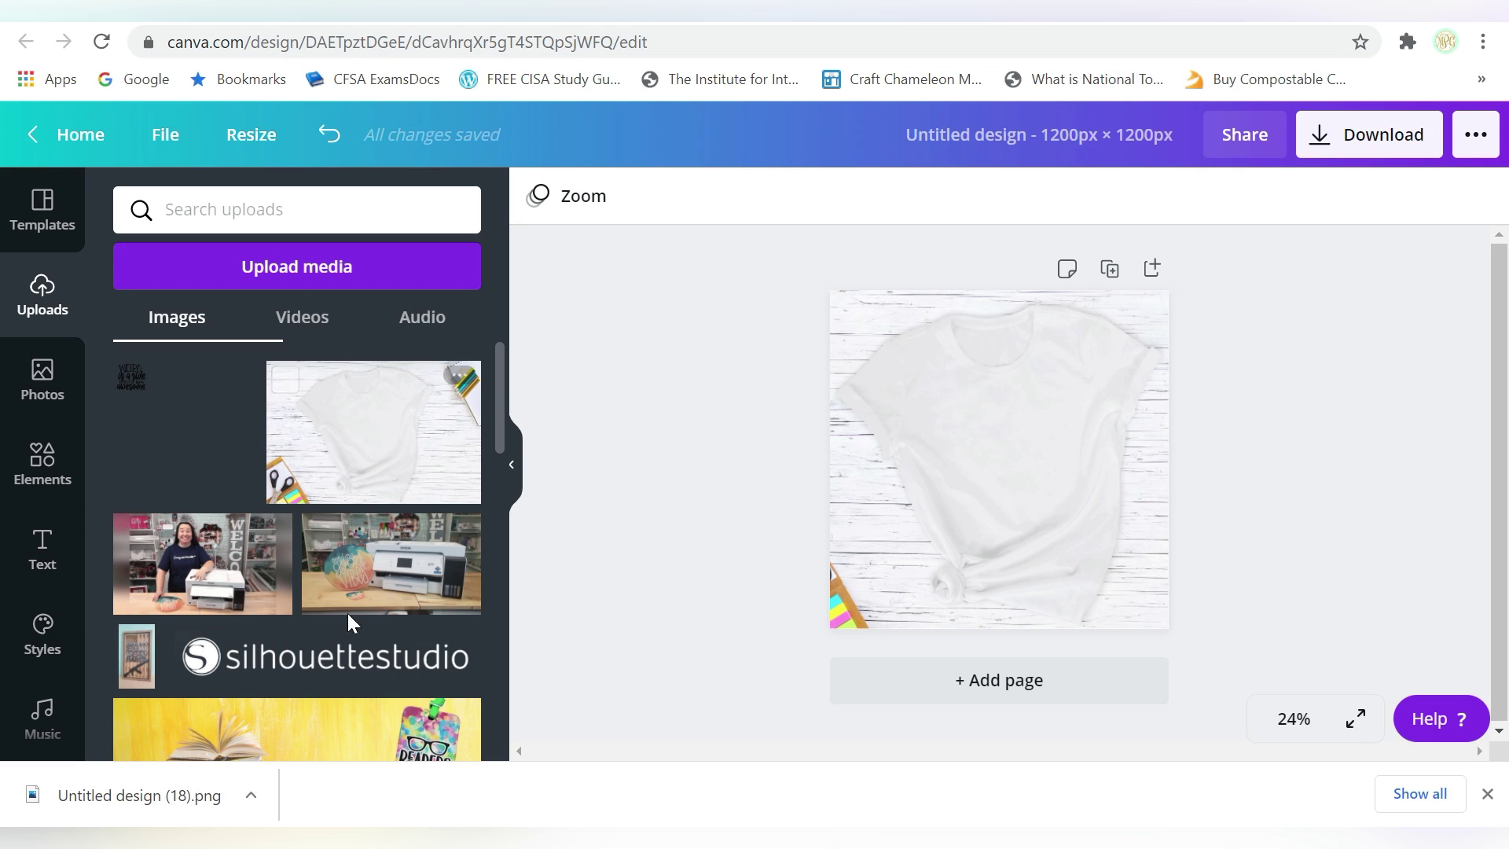
scroll(340, 590, "down", 10)
scroll(338, 541, "down", 10)
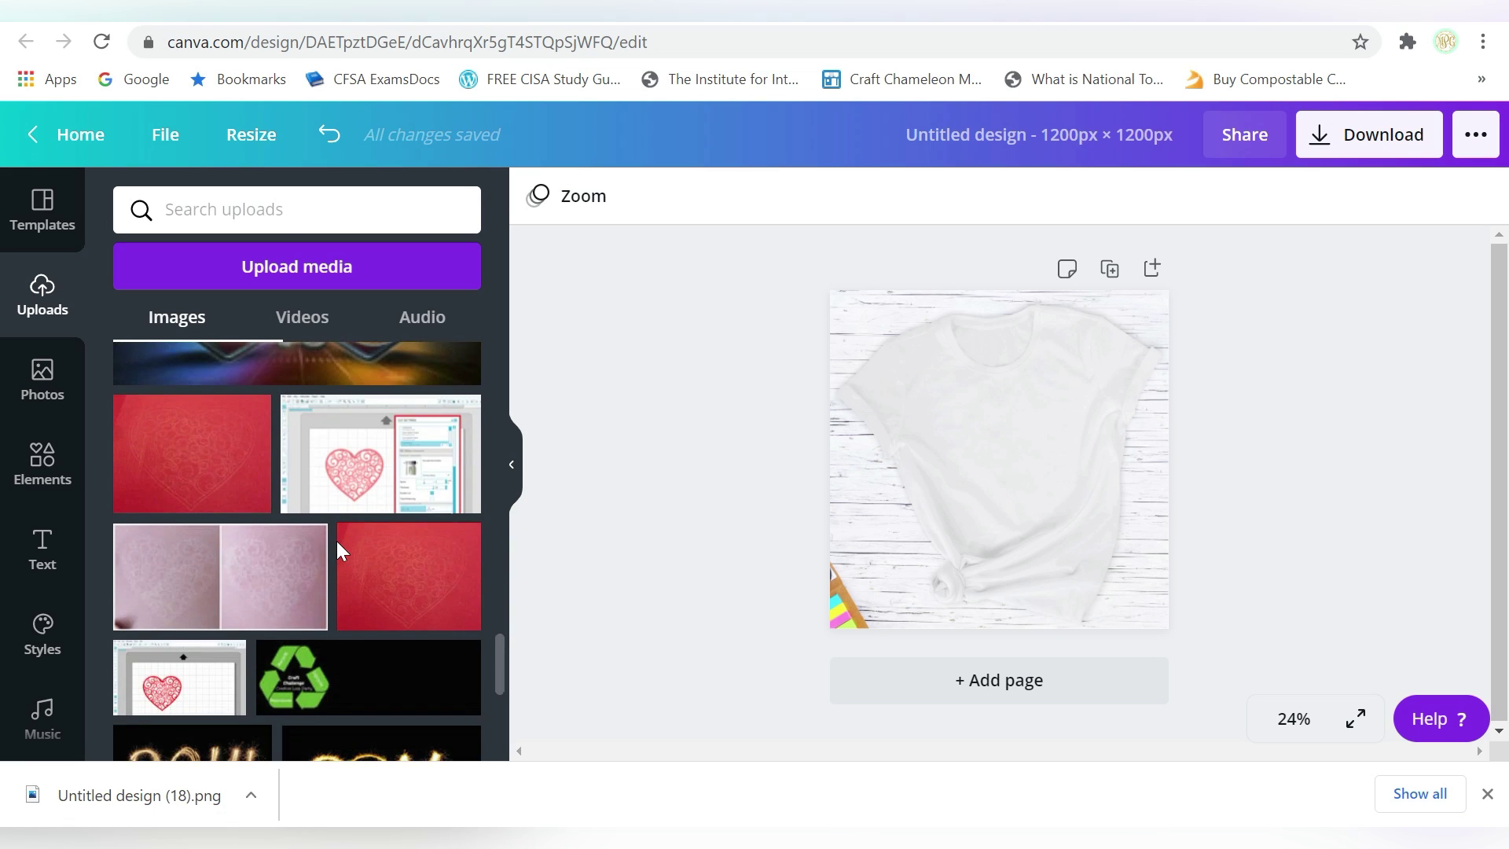
scroll(337, 542, "up", 8)
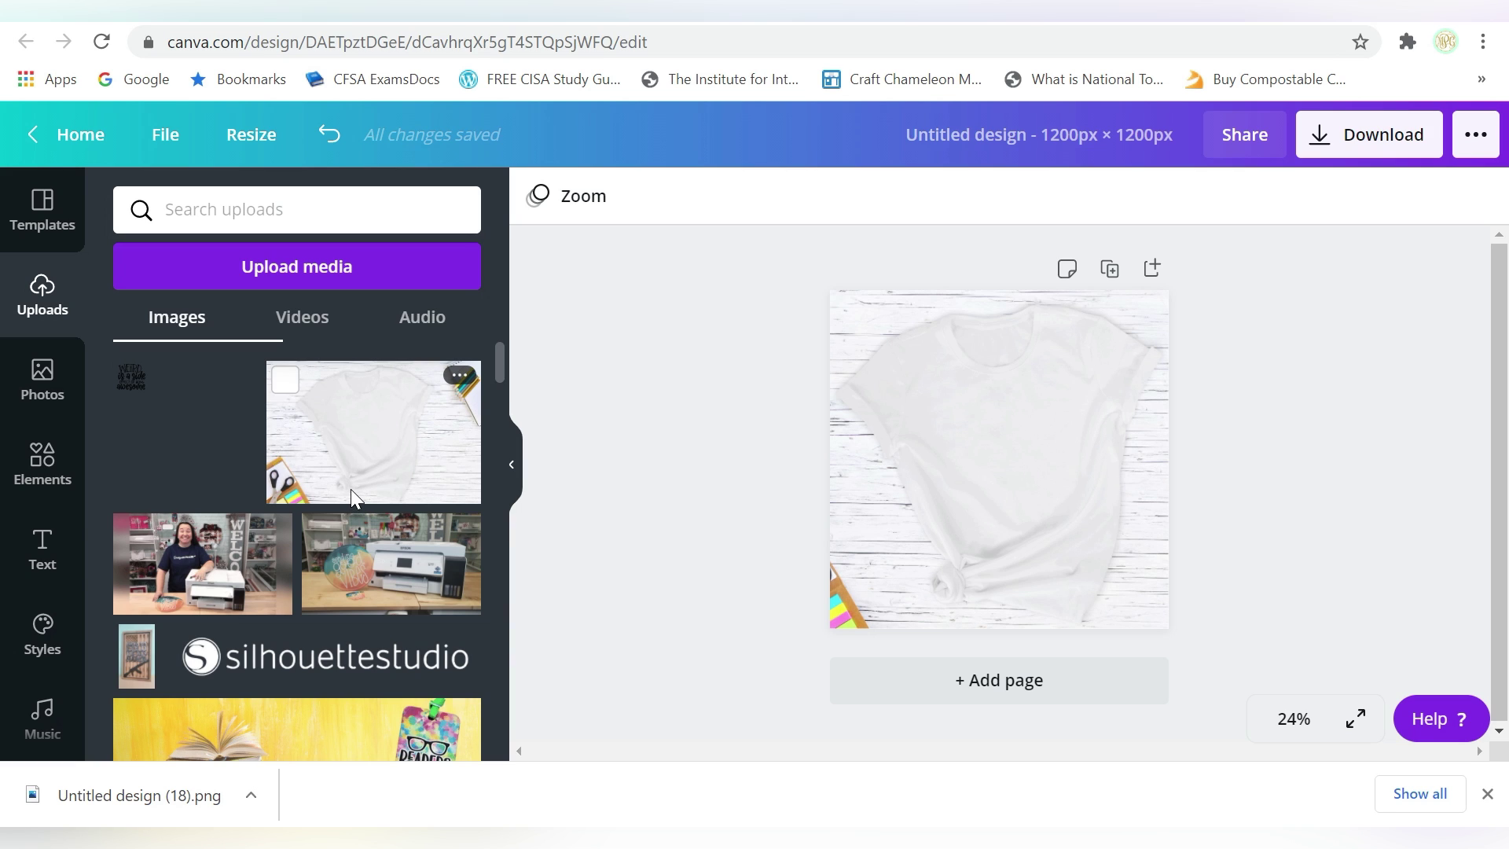
Step: Delete the T-shirt photo from the page and upload the DBPlus_Mockup38_BlackMug_BackToSchool image from the device
left_click(981, 328)
key("Delete")
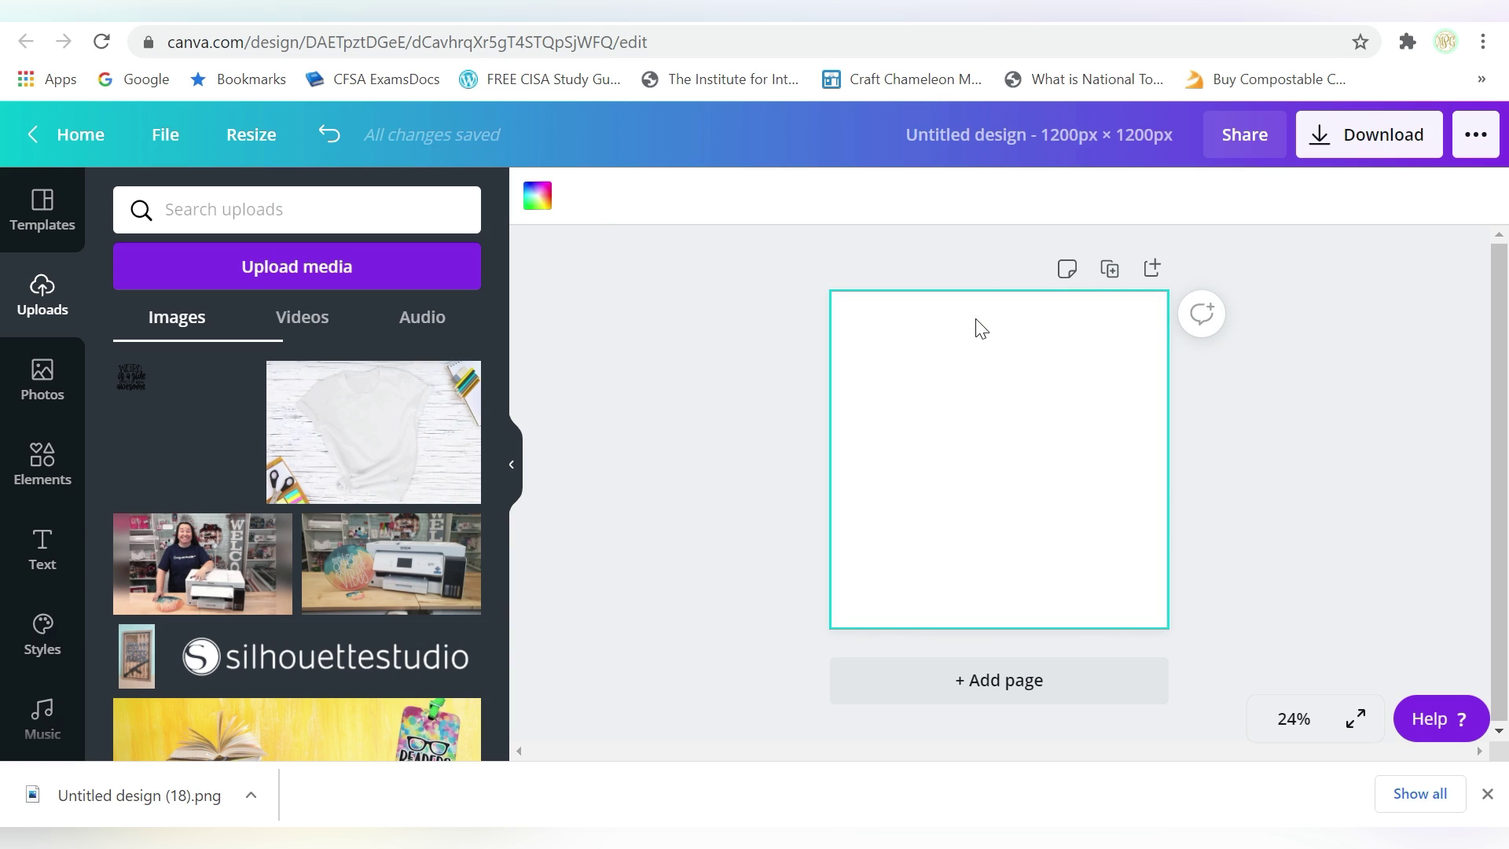
left_click(351, 270)
left_click(157, 346)
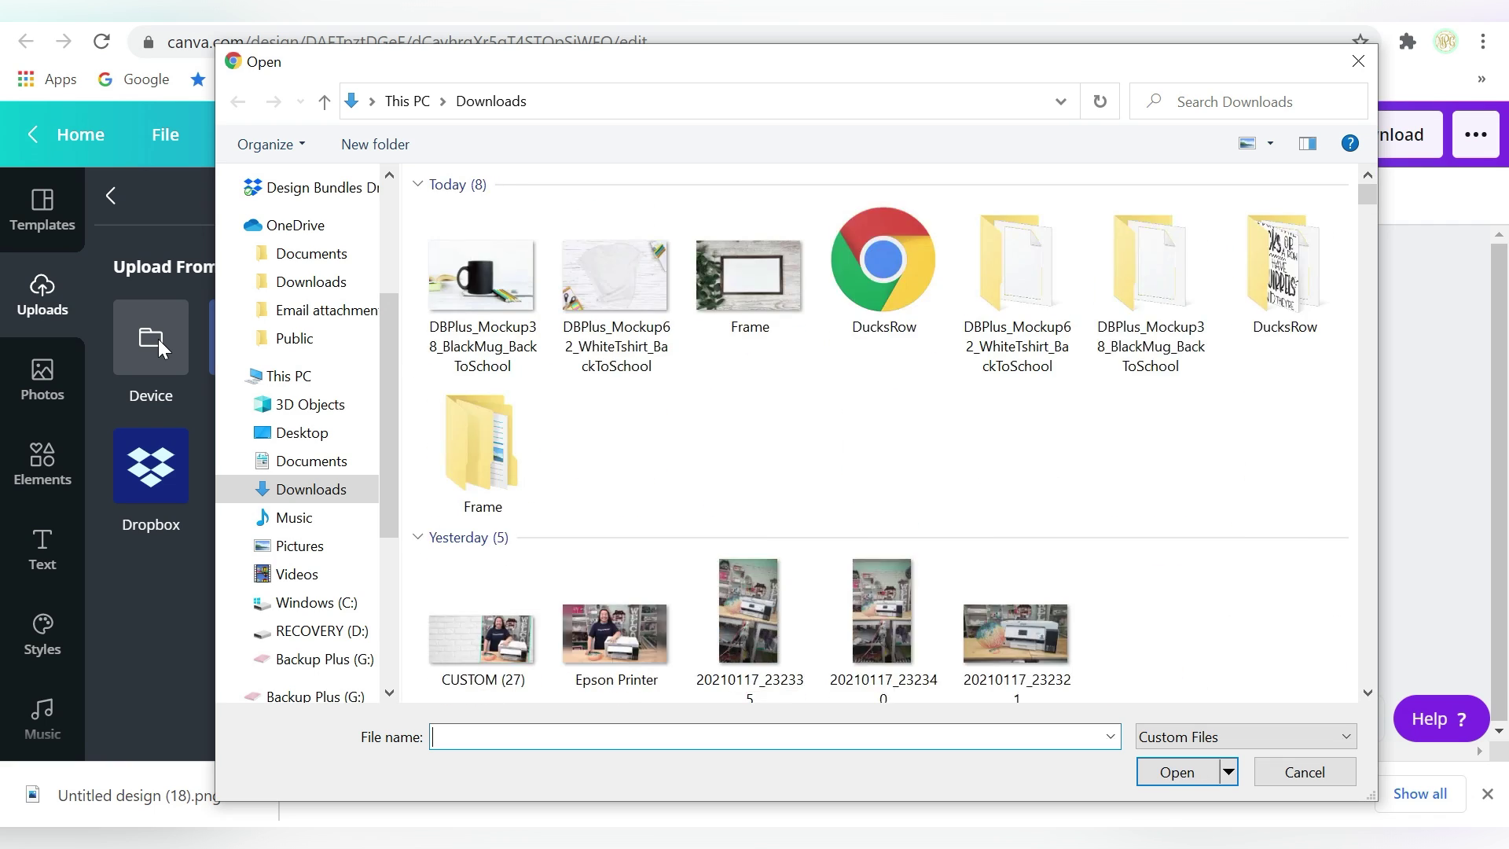
key("Escape")
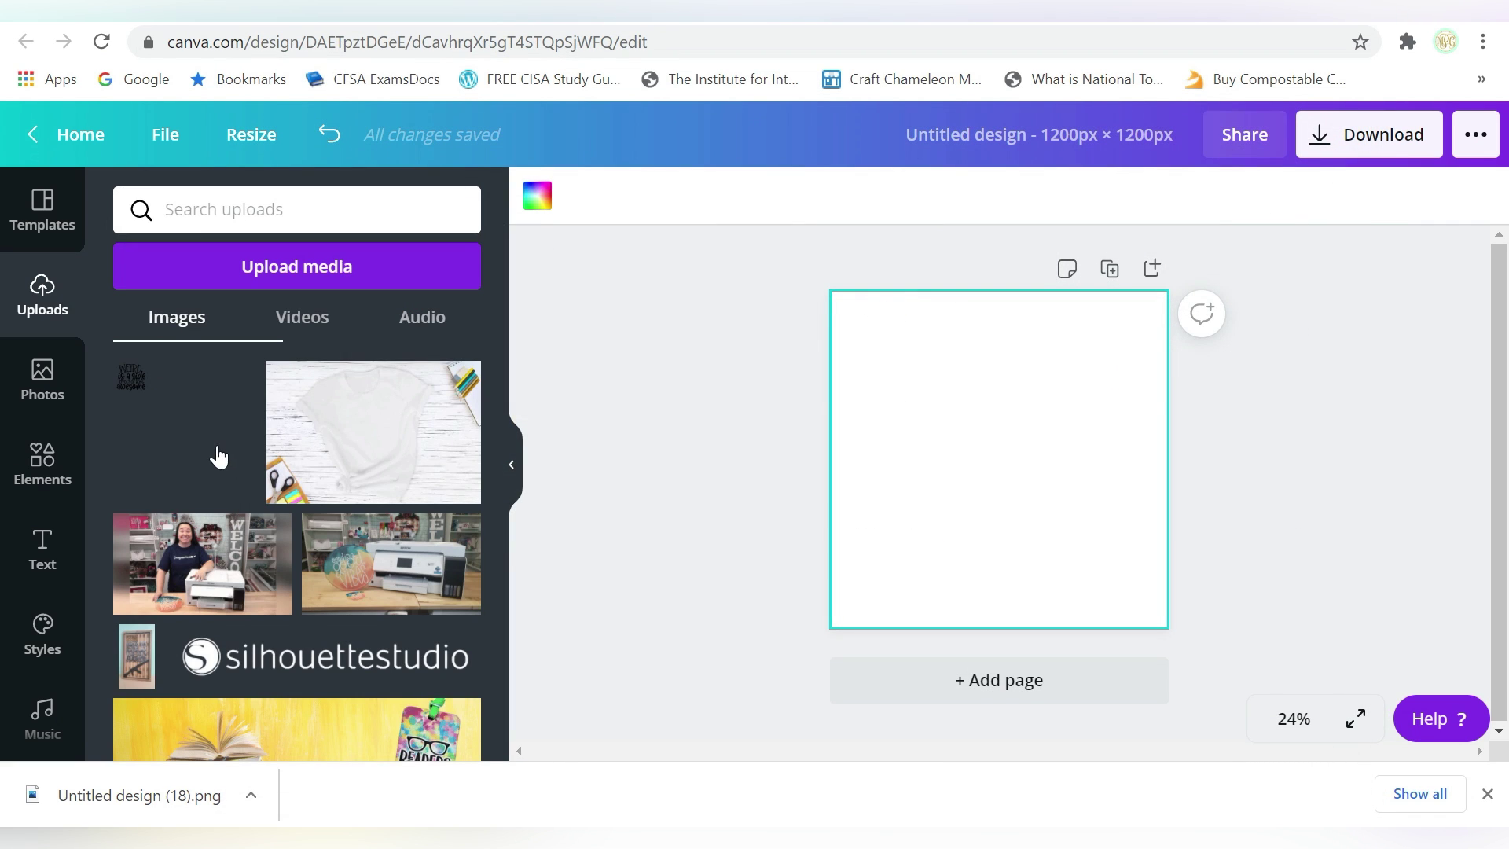
Step: Upload the "not feeling super worky today" artwork from the device's Downloads folder
left_click(290, 280)
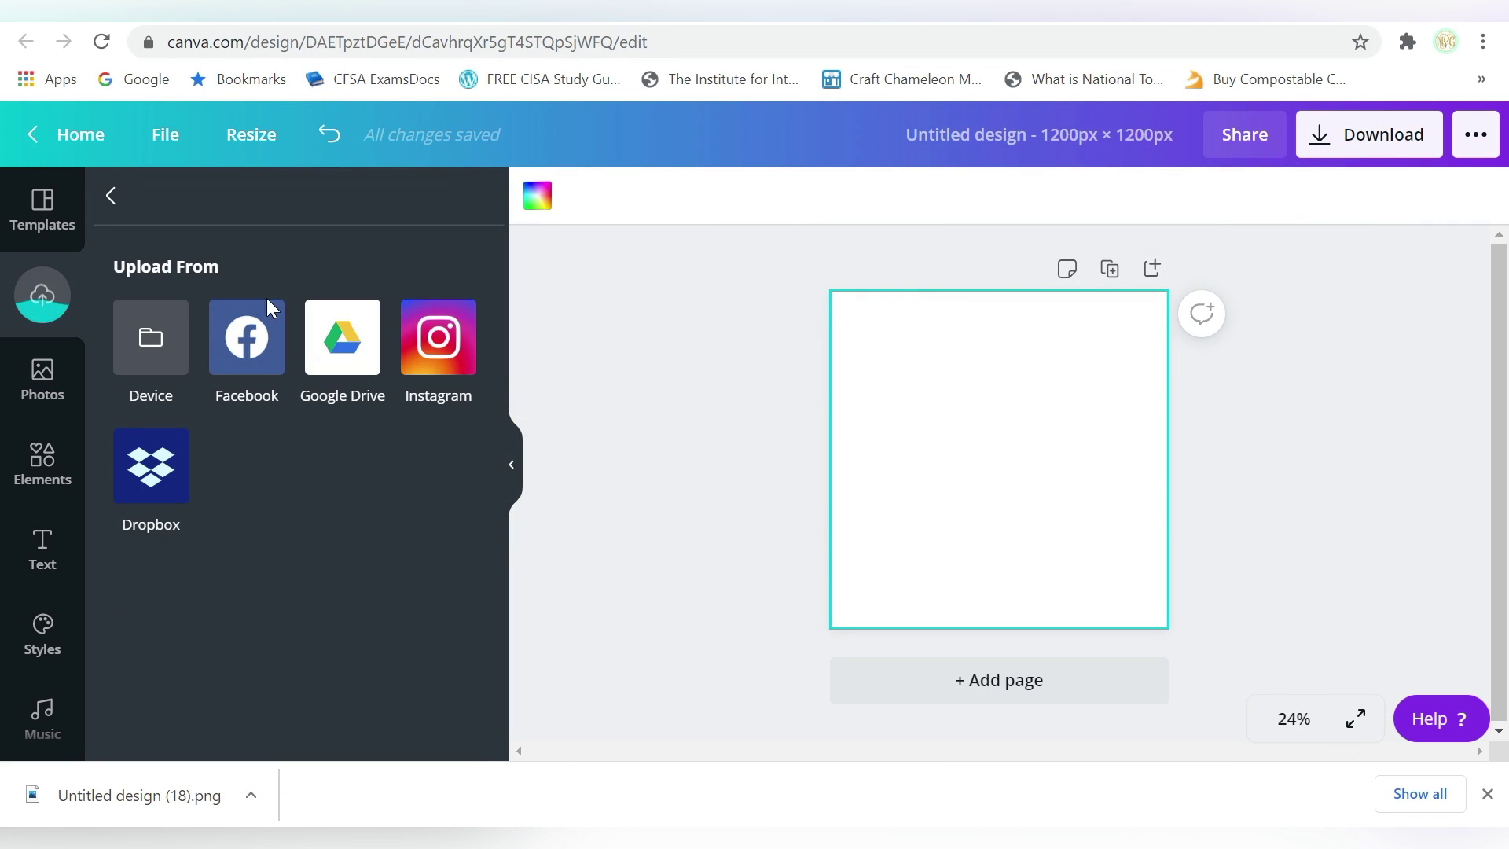
left_click(158, 345)
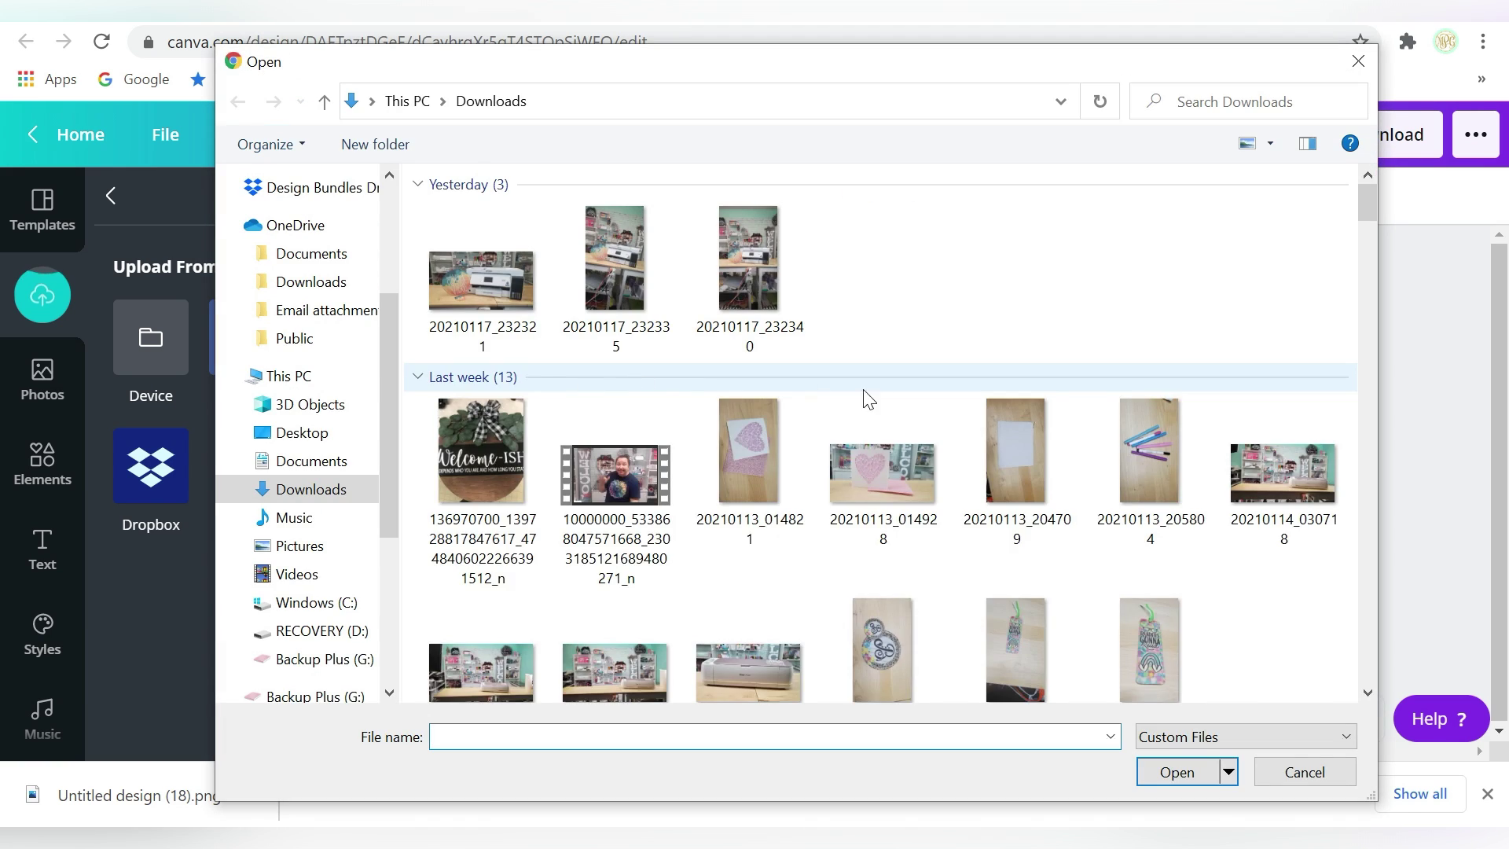
left_click(473, 451)
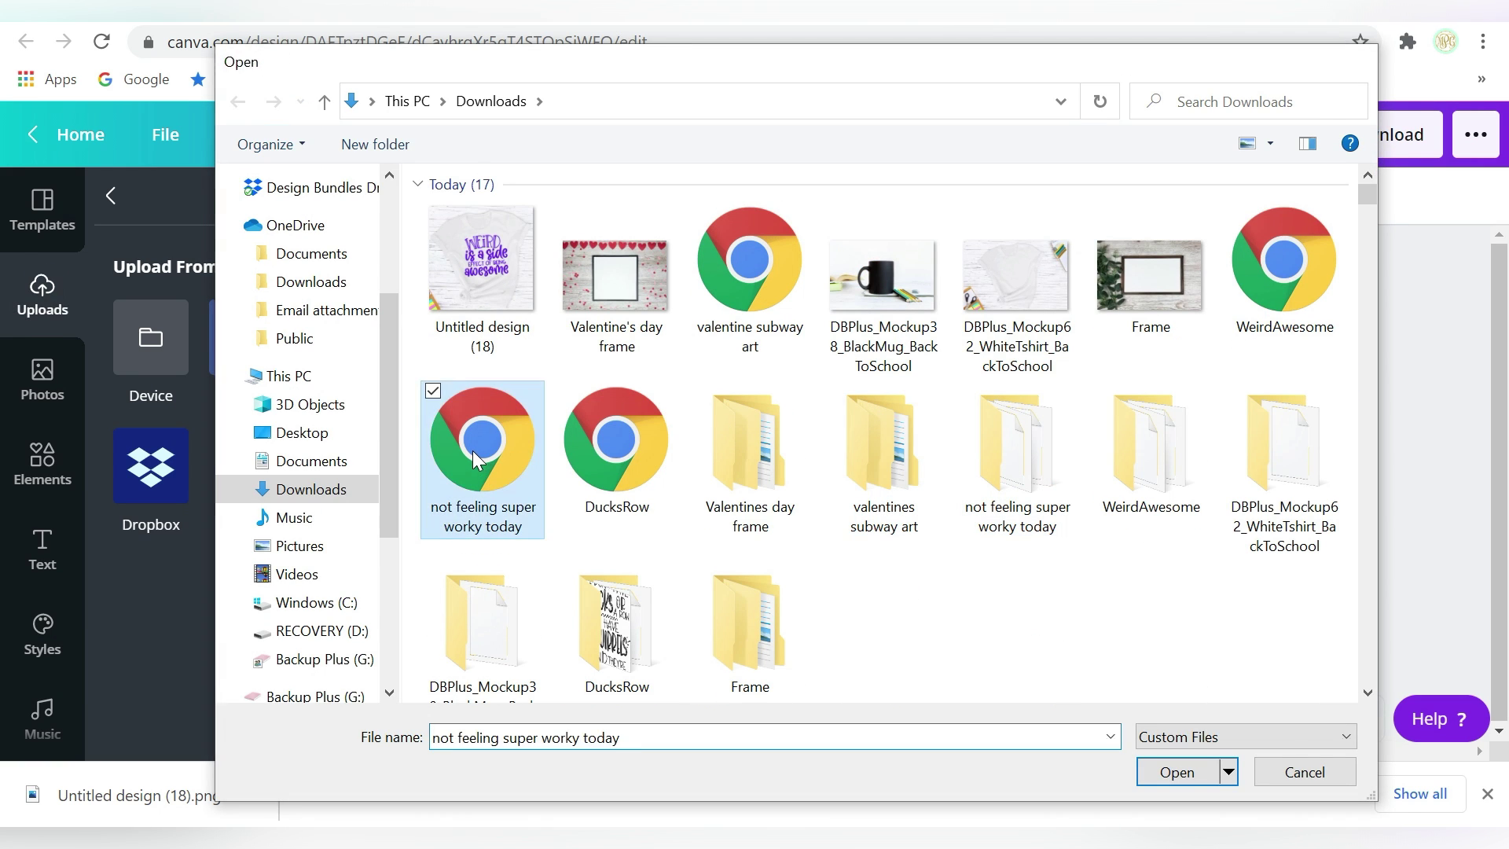
double_click(473, 450)
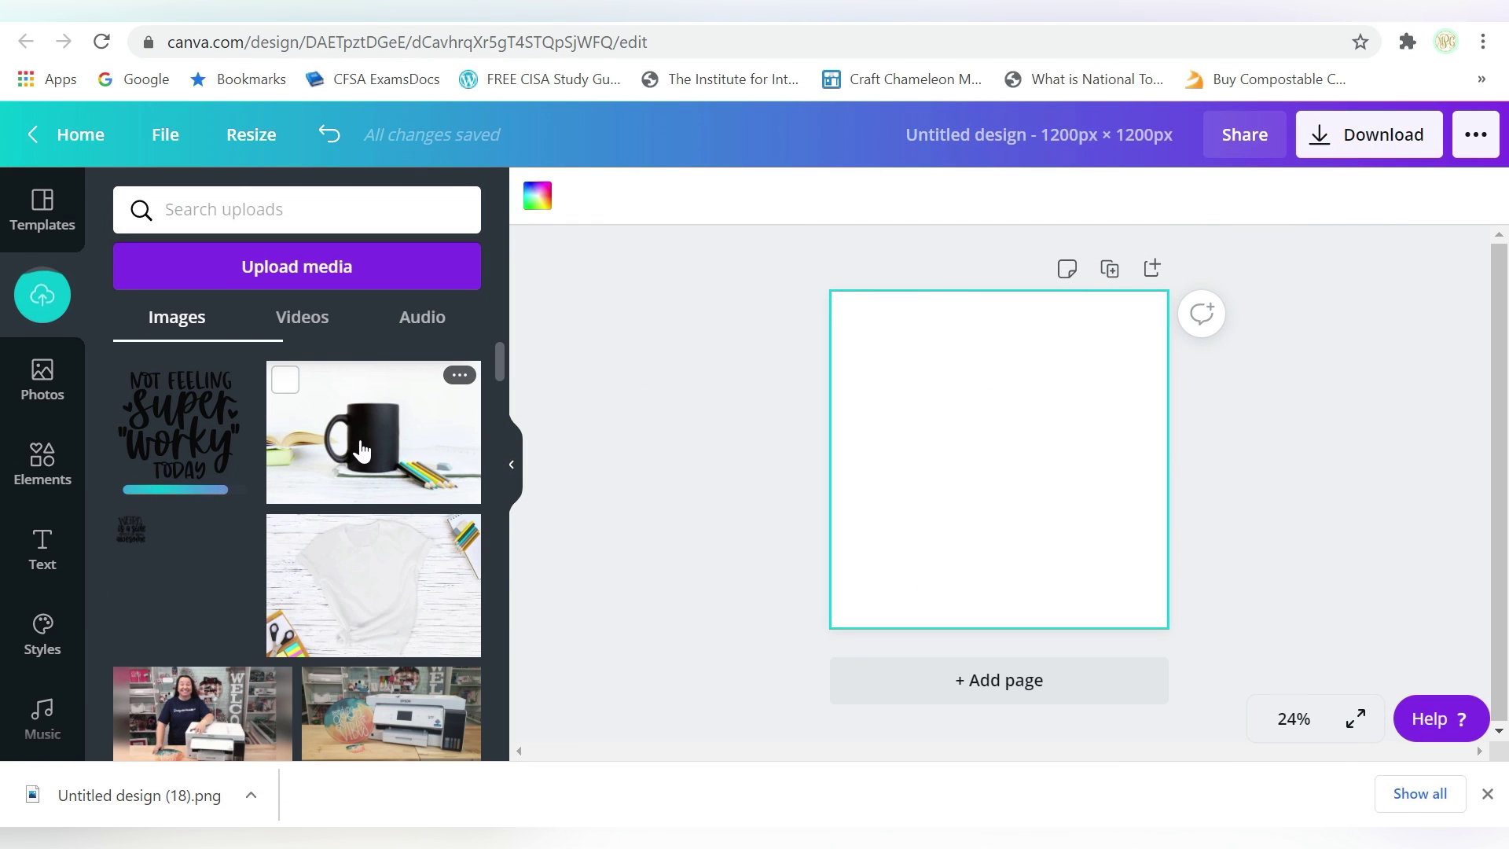
Step: Place the black mug photo on the page and enlarge it until it covers the whole square page
left_click(362, 450)
left_click_drag(869, 377, 824, 347)
left_click_drag(1129, 541, 1169, 585)
left_click_drag(1001, 580, 1002, 629)
left_click_drag(997, 348, 1003, 235)
left_click_drag(973, 469, 981, 468)
left_click_drag(840, 437, 830, 437)
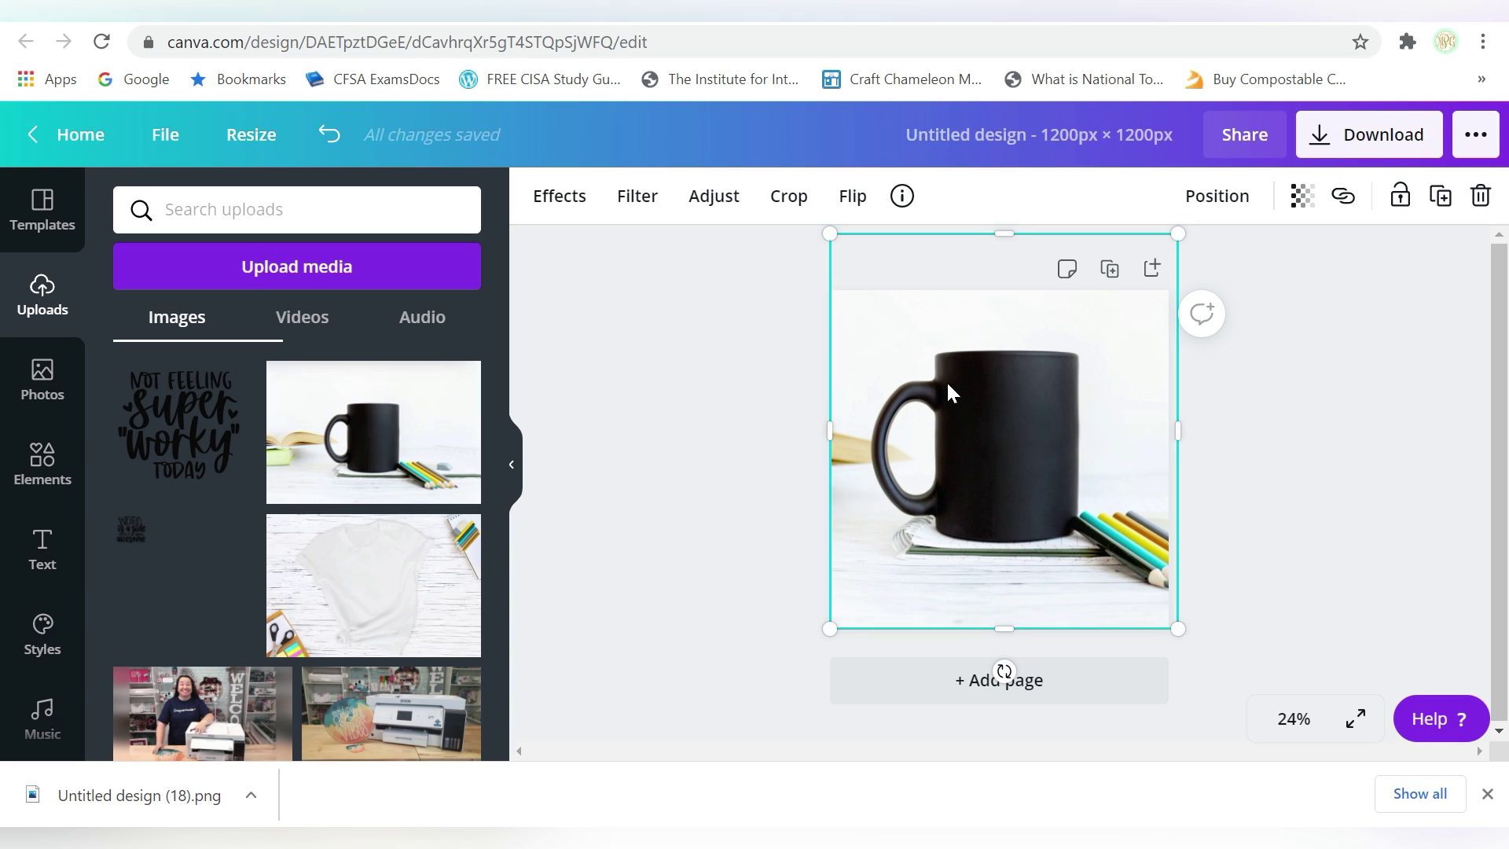
left_click(569, 230)
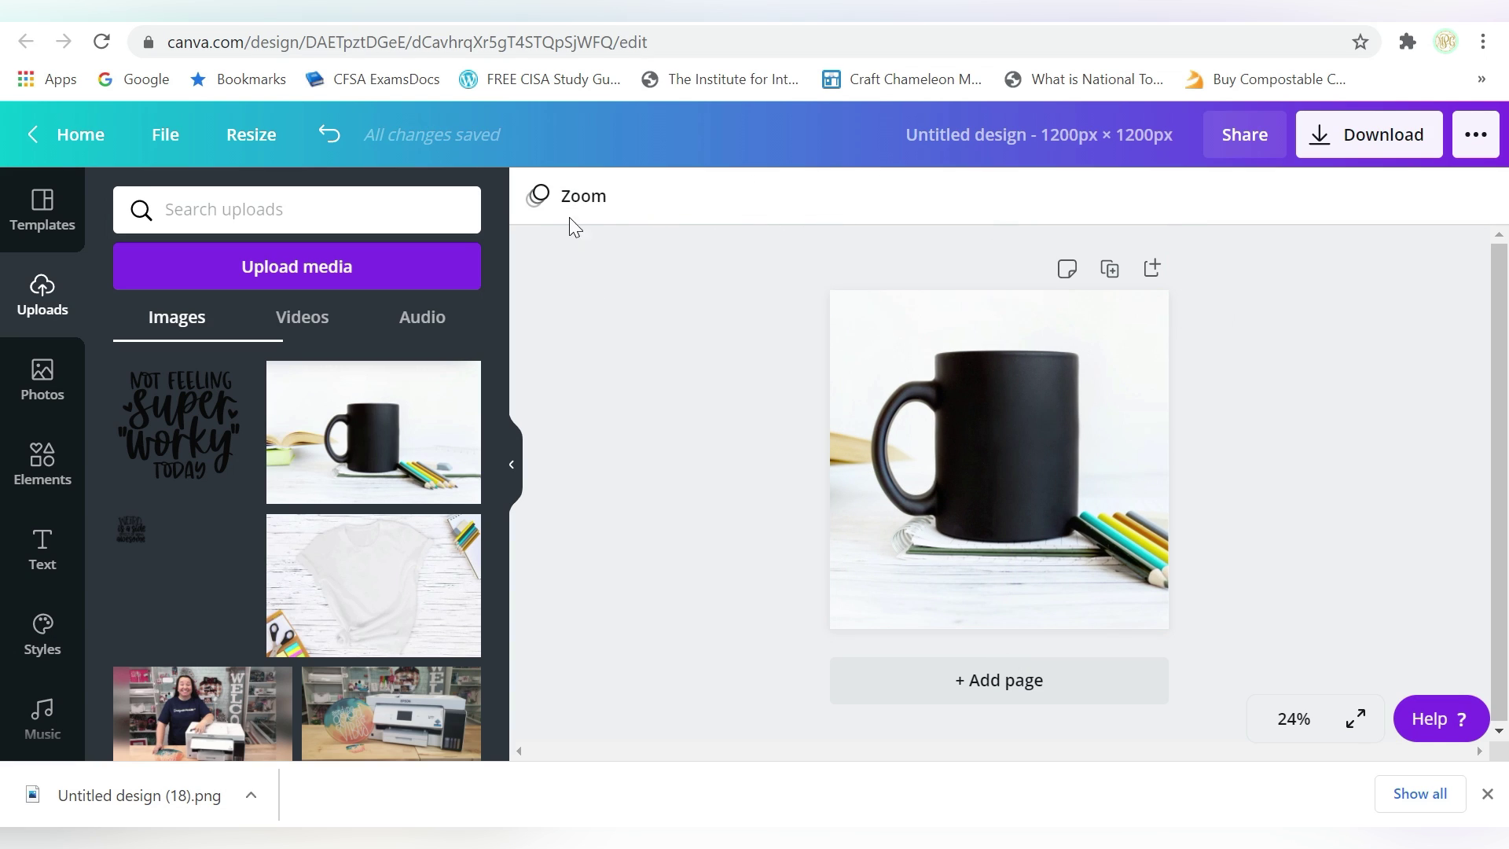
Step: Look through the mug photo's effect, filter and adjustment options, and flip the photo horizontally
left_click(1001, 350)
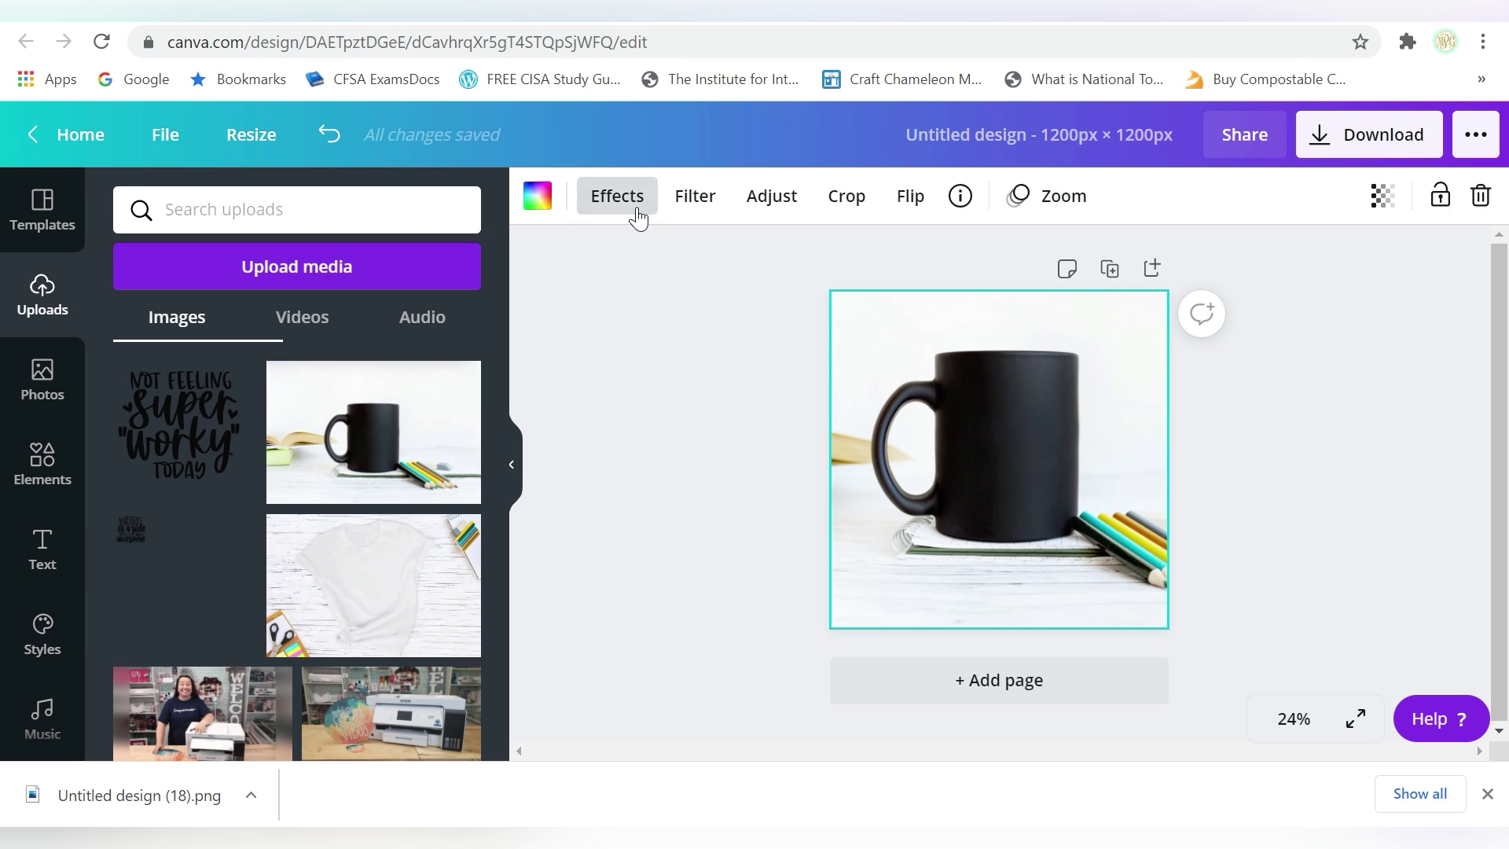
left_click(637, 214)
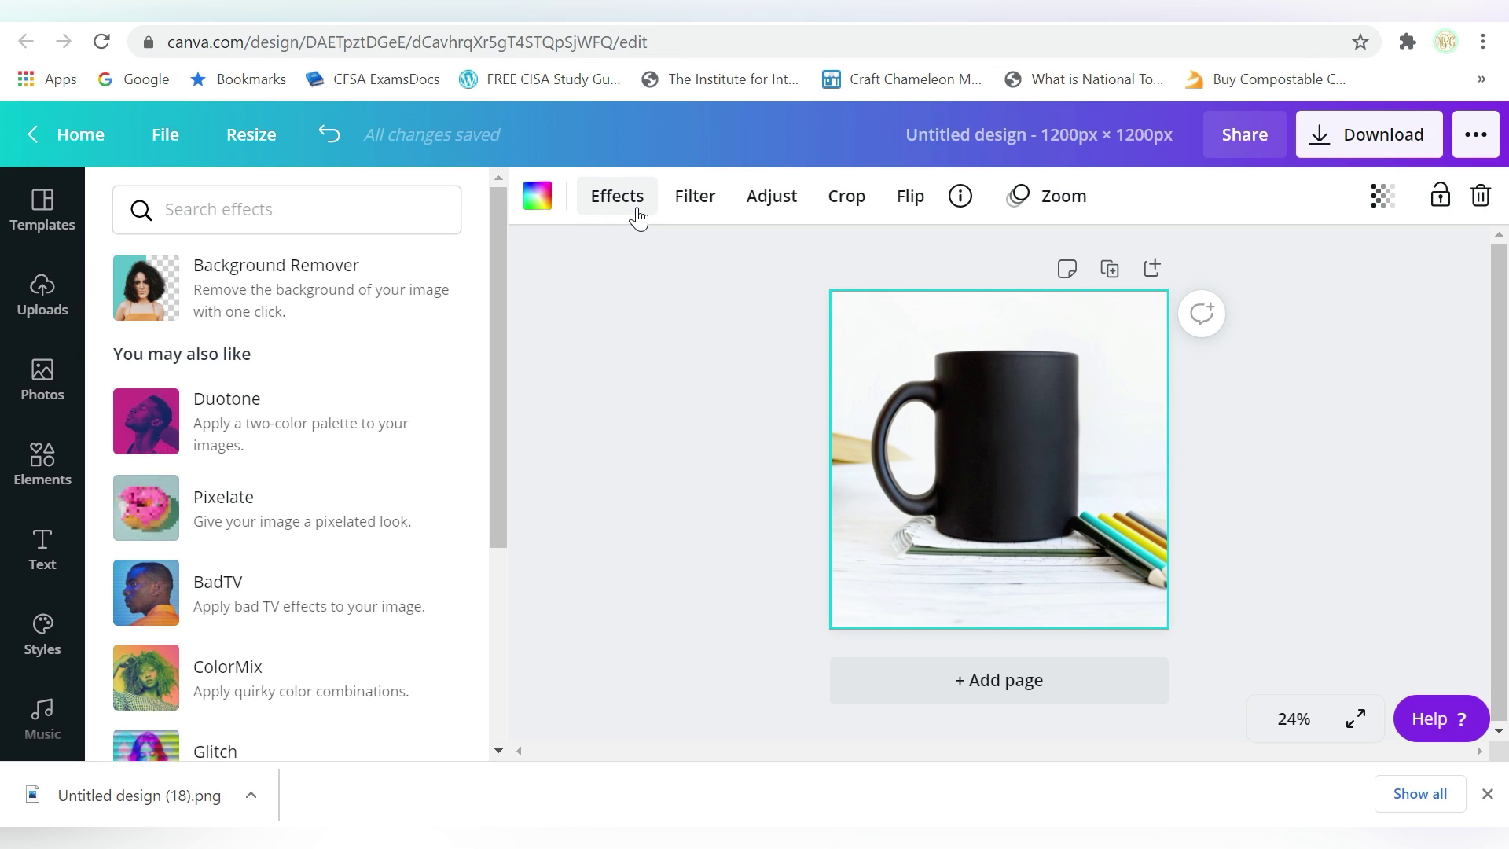
left_click(717, 211)
left_click(759, 209)
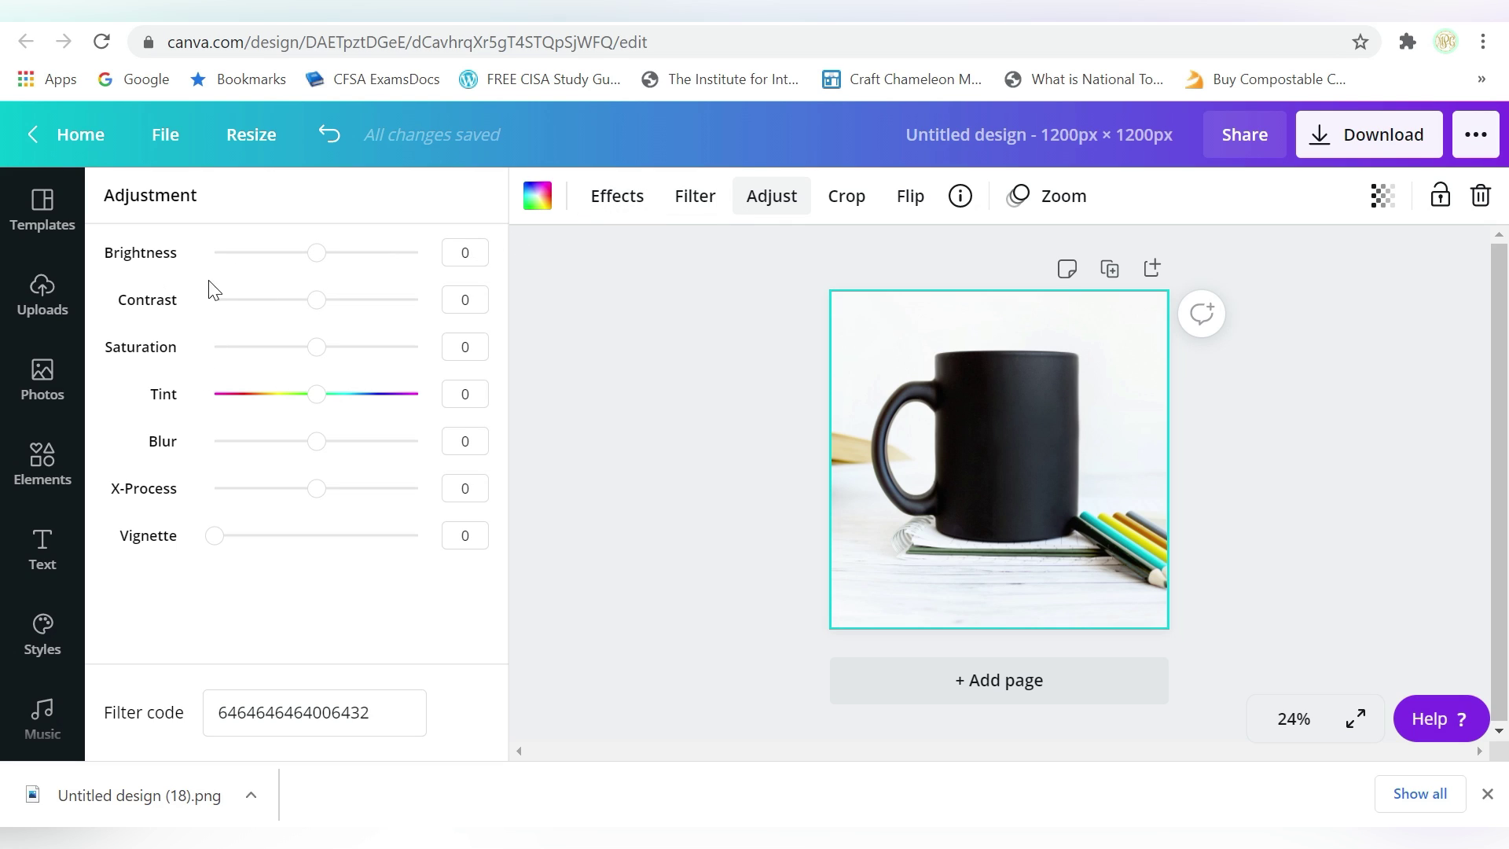
left_click(855, 209)
left_click(639, 196)
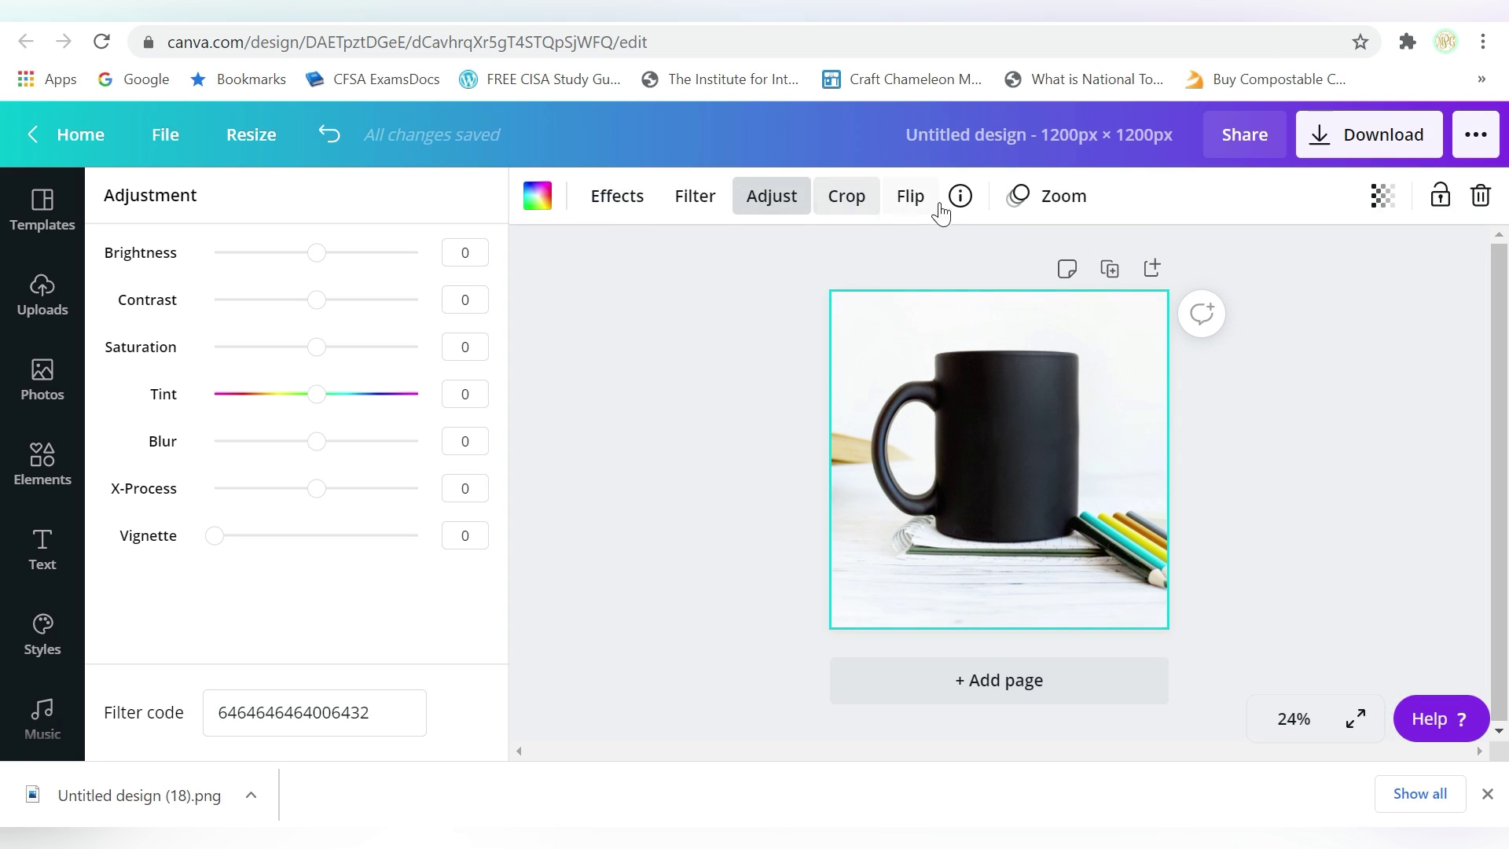
left_click(910, 198)
left_click(930, 257)
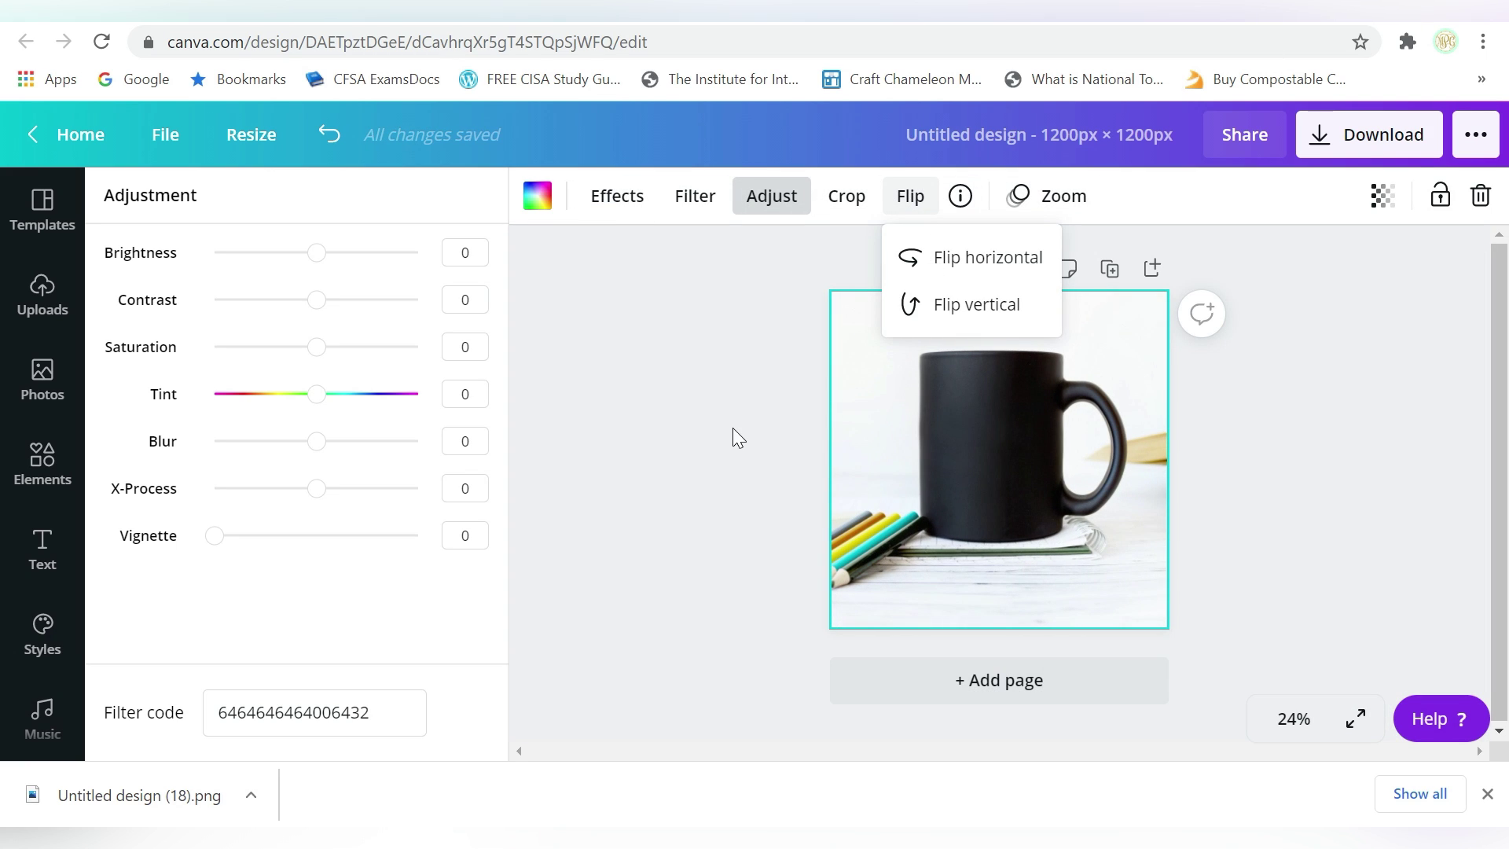
left_click(792, 444)
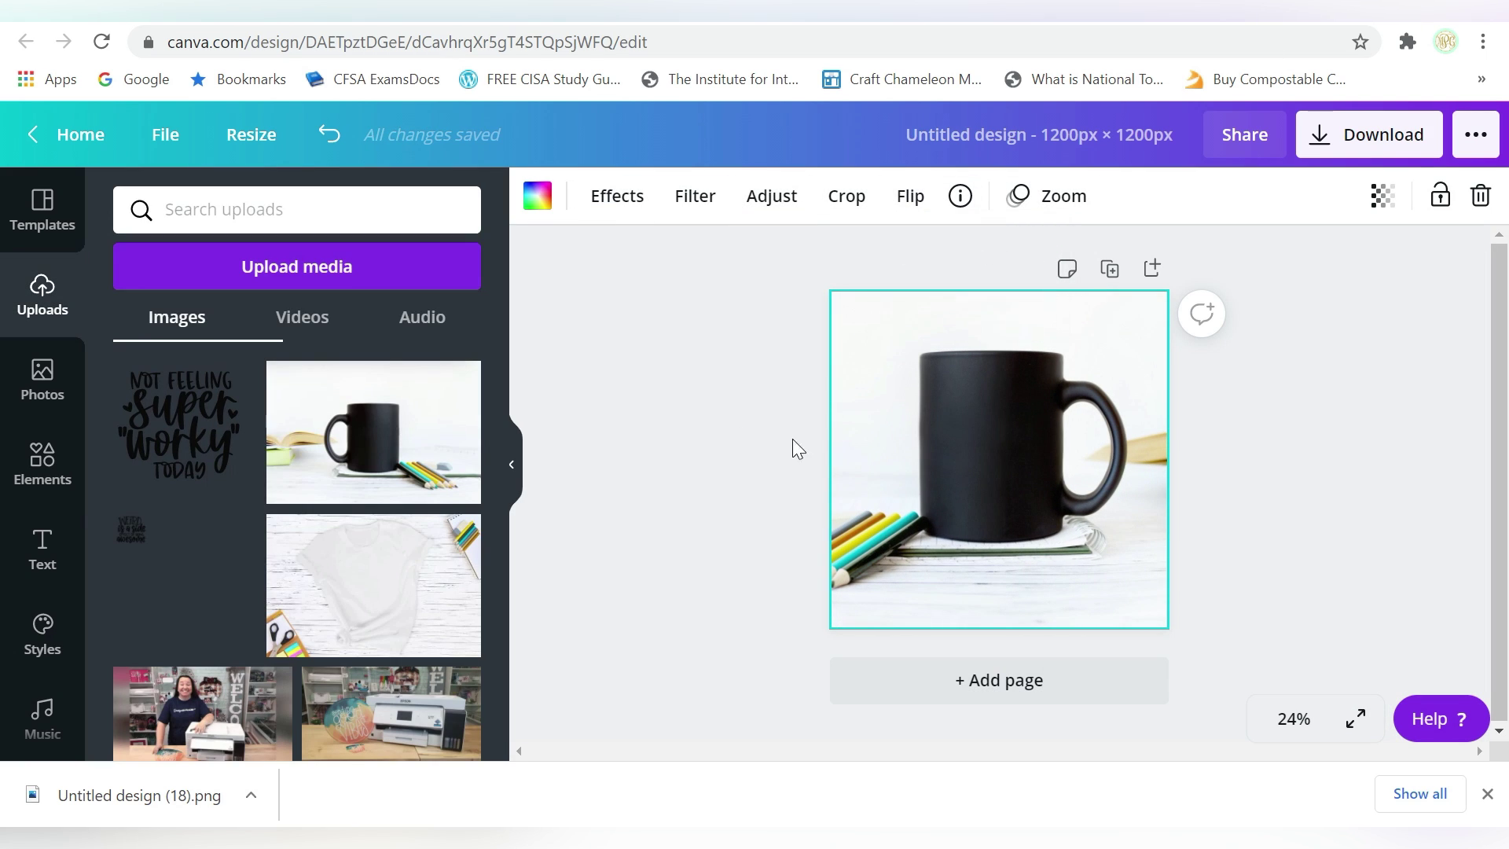
Step: Add the "Not feeling super worky today" artwork, recolor it white and position it on the front of the mug
left_click(157, 409)
left_click(539, 197)
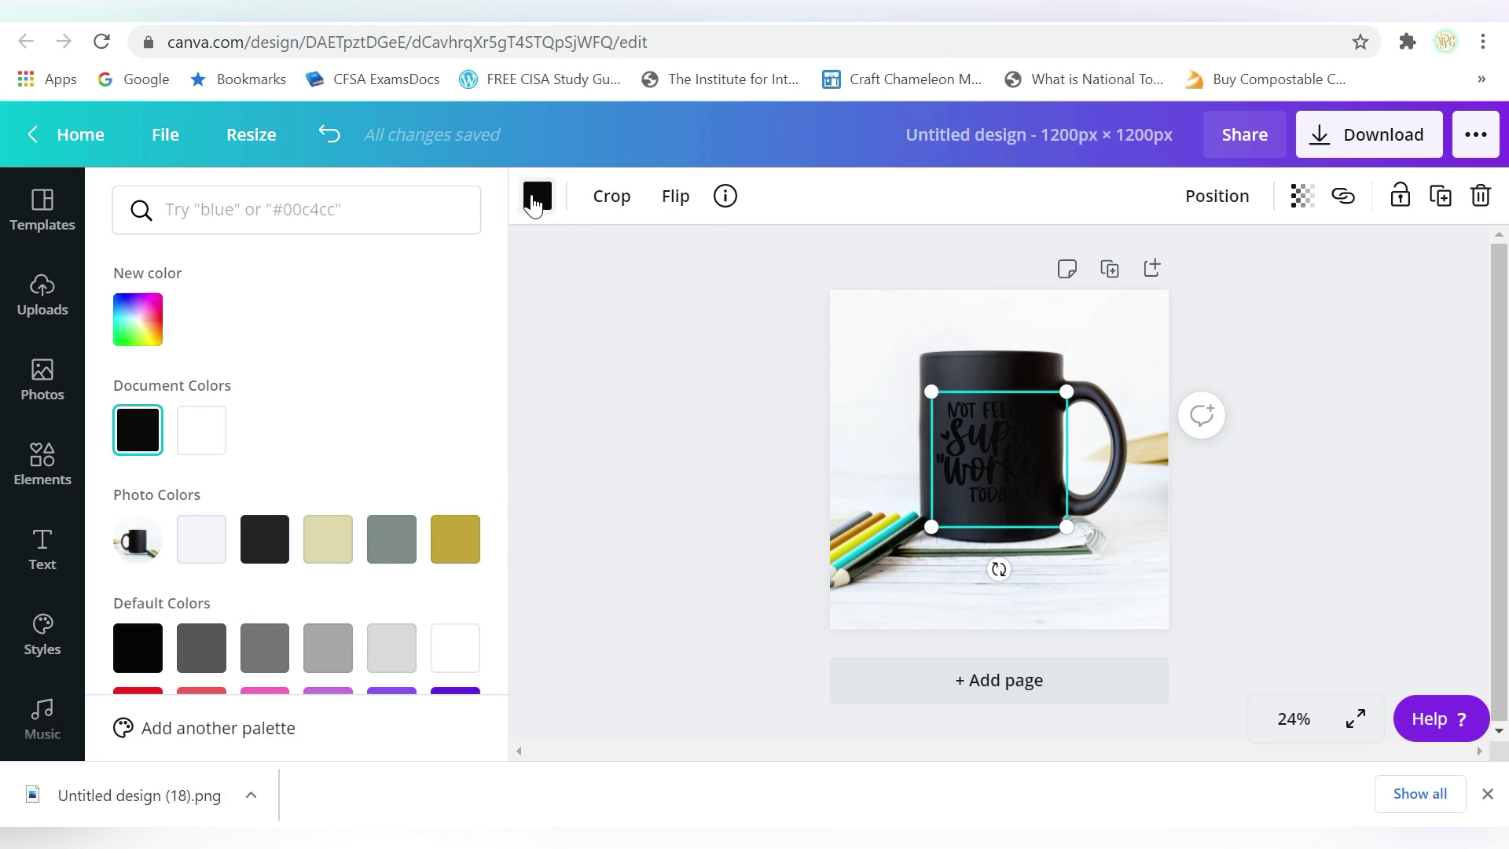
left_click(202, 430)
mouse_move(1004, 466)
left_mouse_down()
mouse_move(1000, 451)
mouse_move(1014, 469)
left_mouse_up()
left_click(1314, 493)
Step: Download the finished mug mockup as a PNG and return to editing the design
left_click(1368, 135)
left_click(1226, 532)
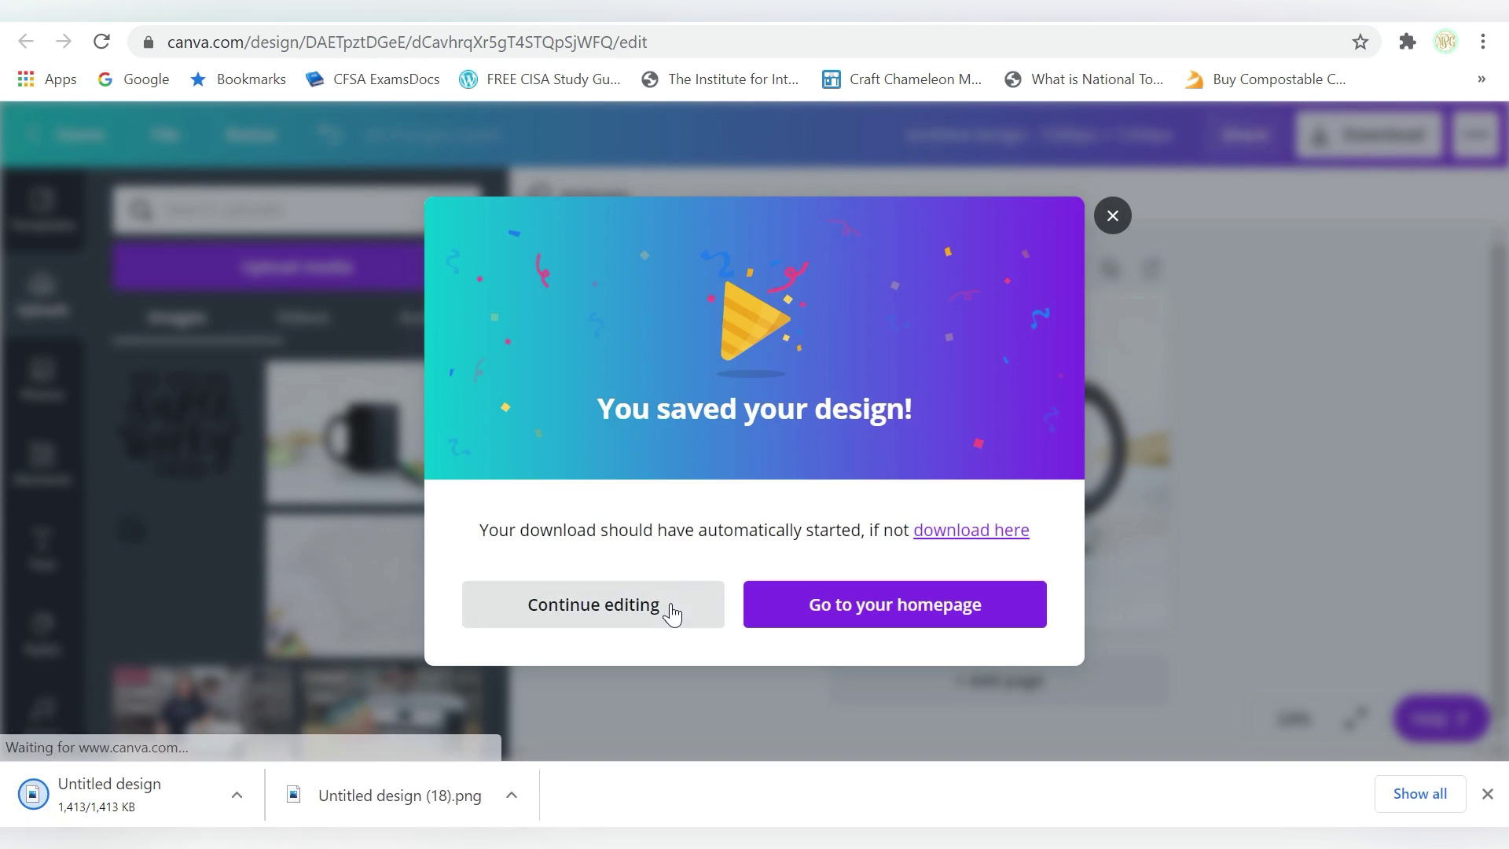
left_click(672, 613)
Step: Delete the white quote artwork and the black mug photo to empty the page
left_click(991, 452)
key("Delete")
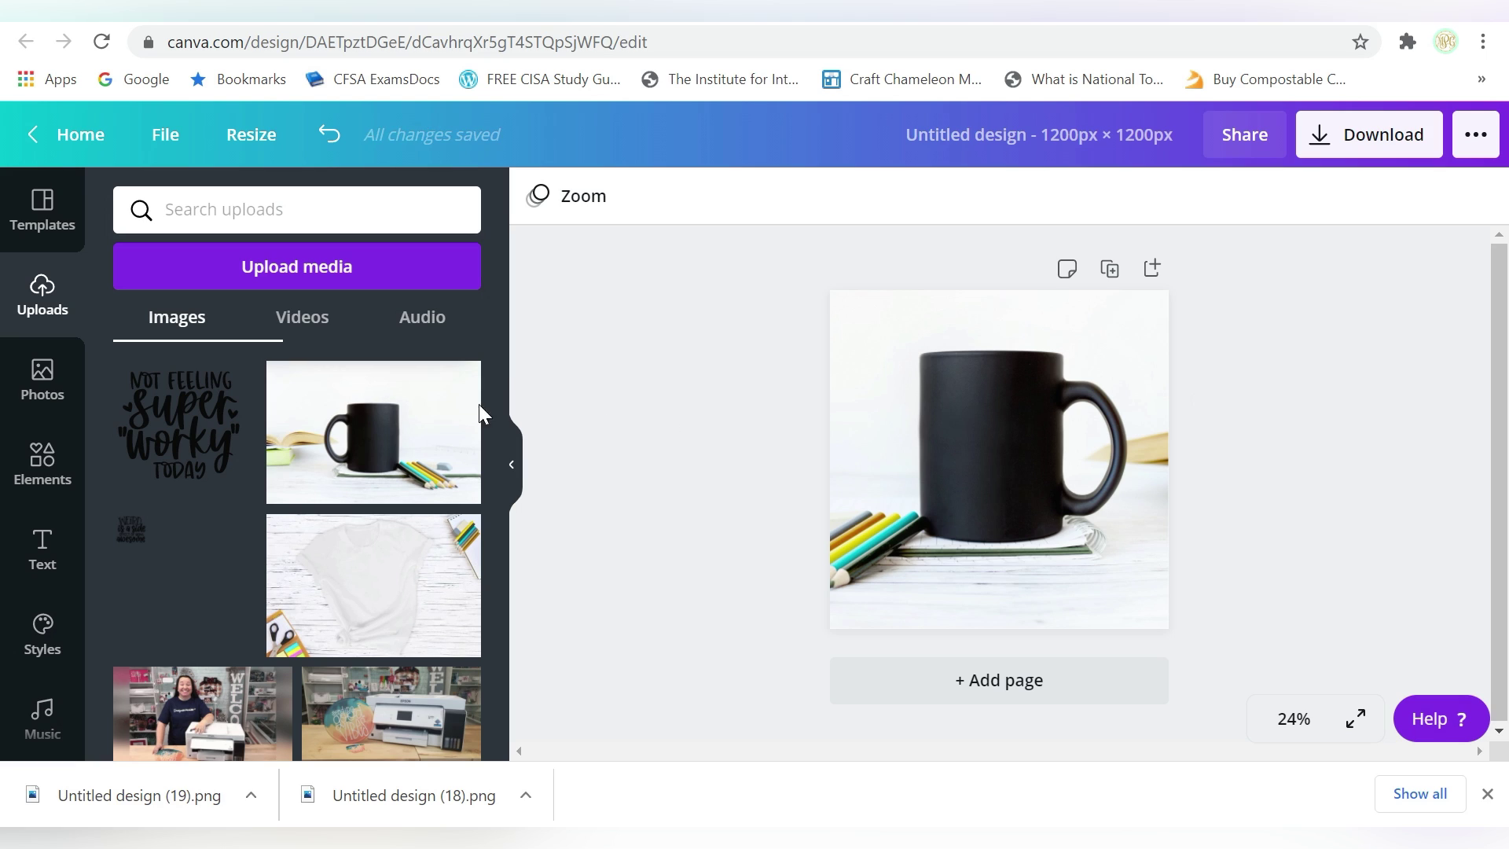
left_click(262, 267)
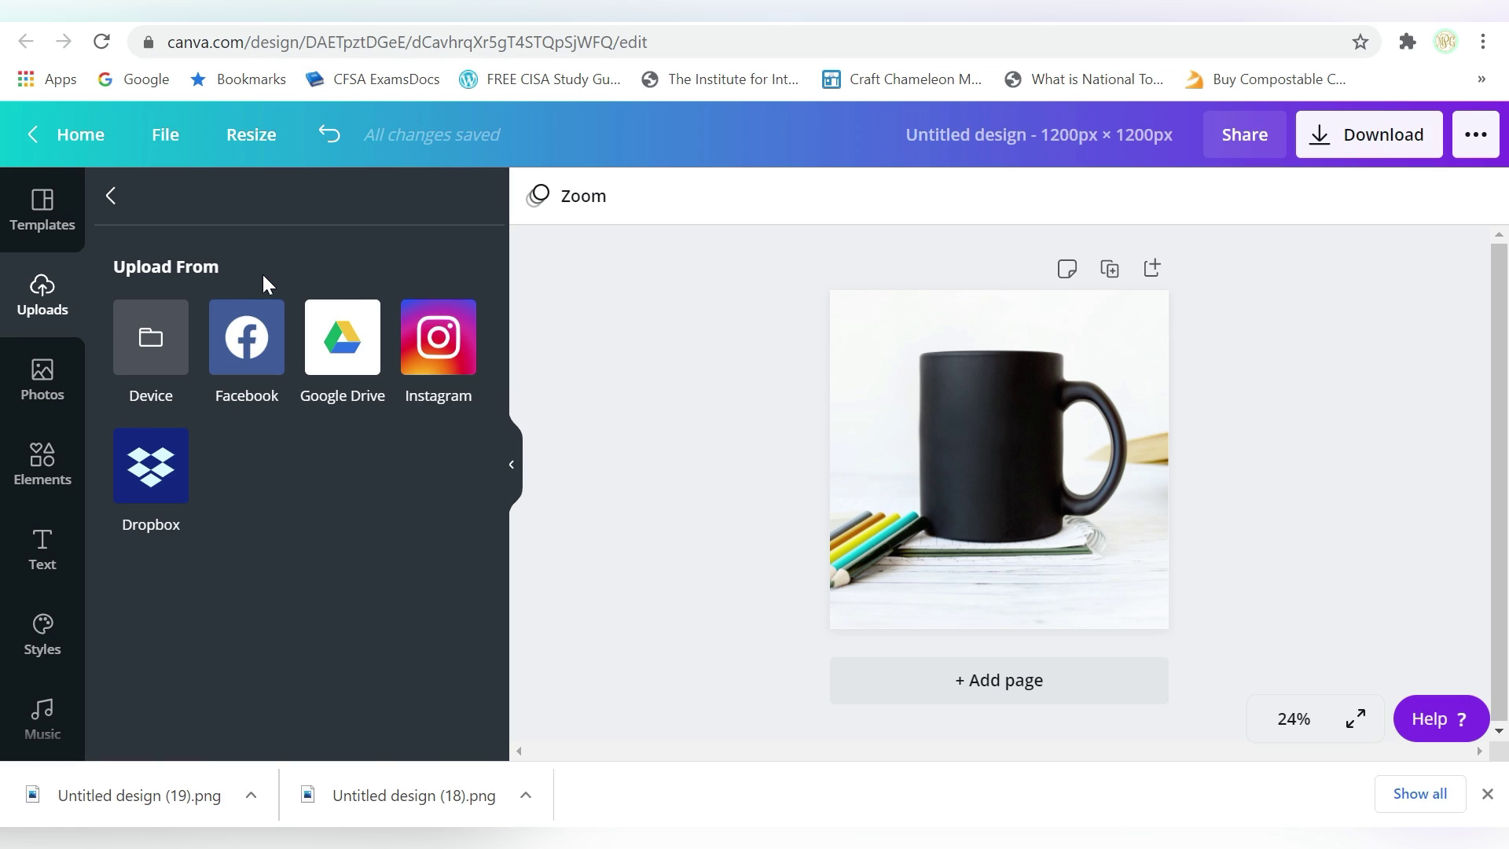
left_click(1005, 464)
key("Delete")
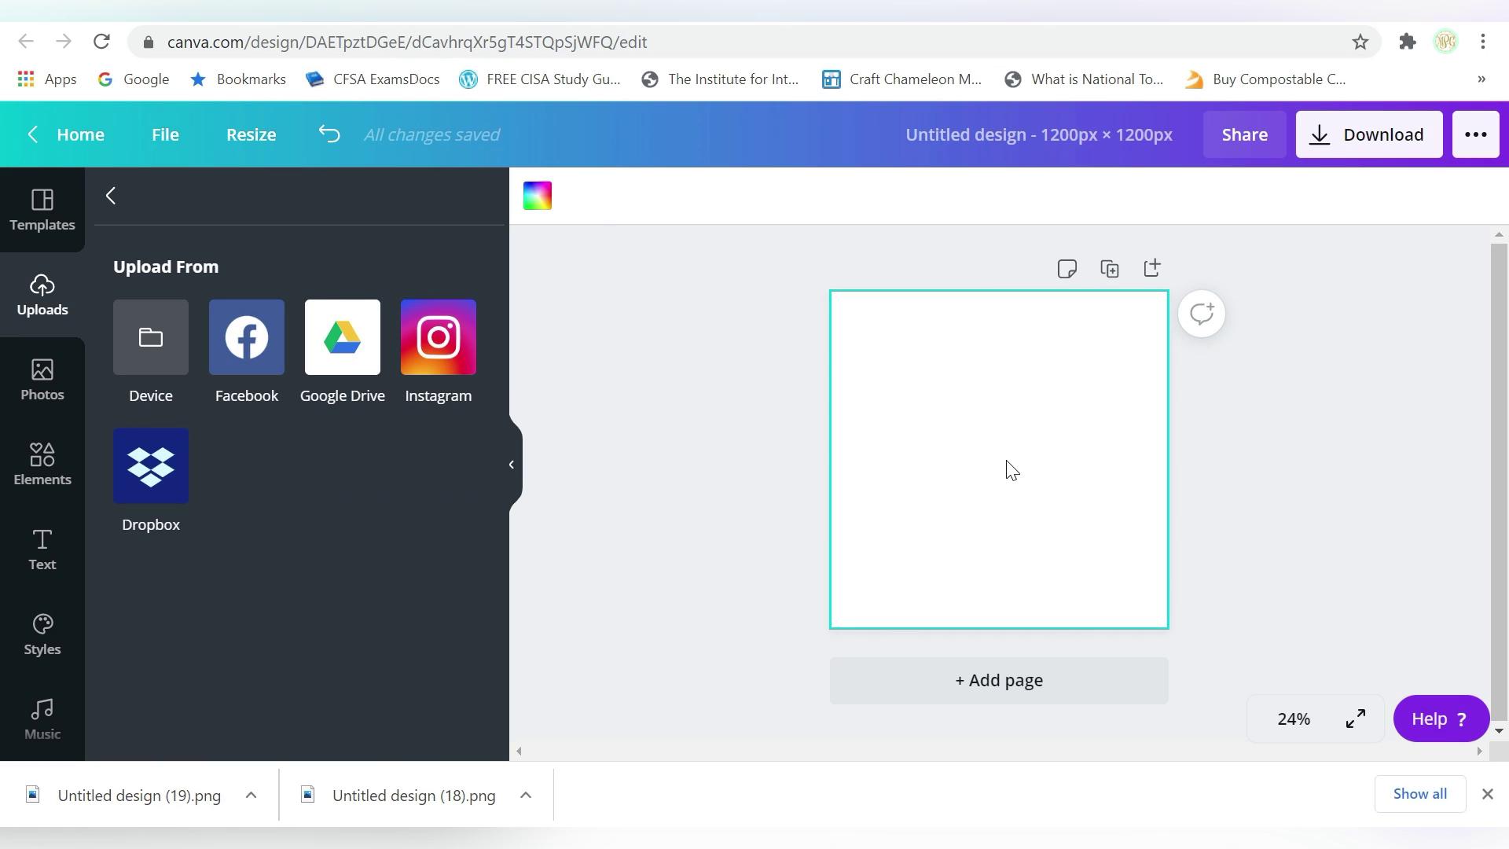
Step: Upload the "Valentine's day frame" photo and the Gnome_Man_colored_parts_with_backing artwork from the device
left_click(148, 322)
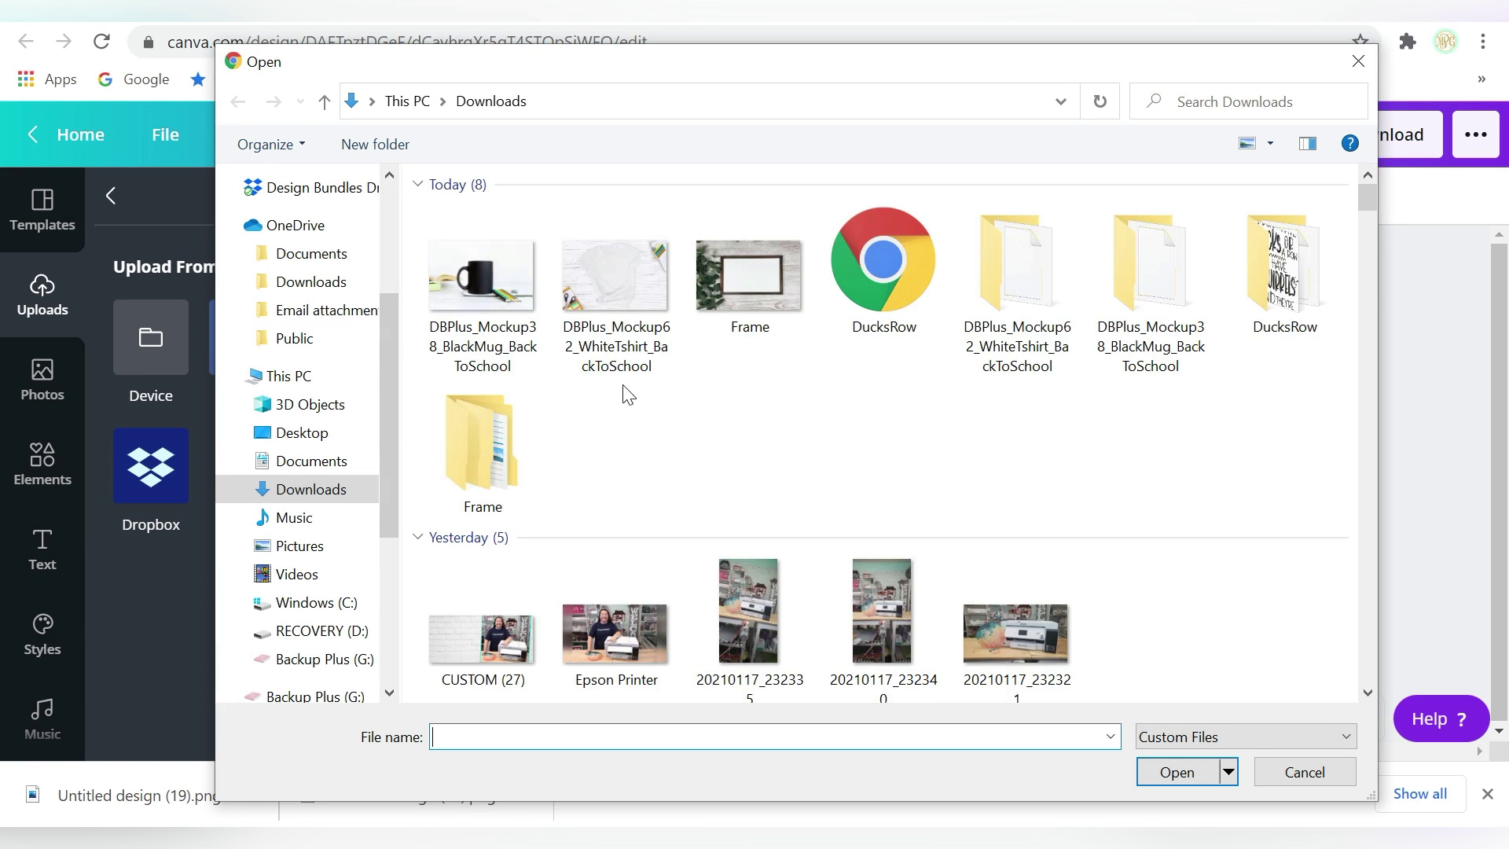
double_click(720, 299)
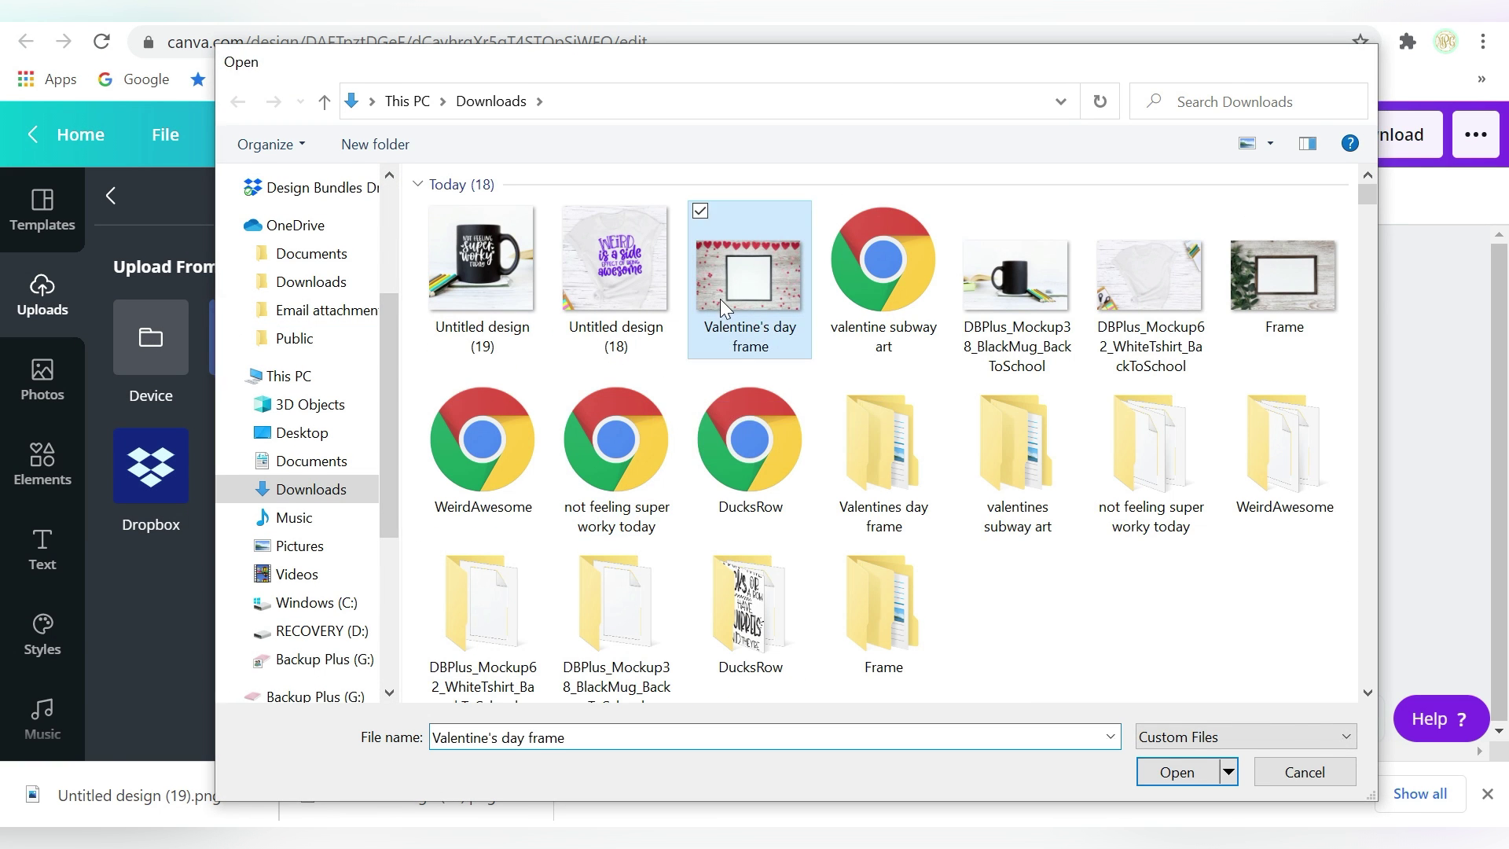
left_click(265, 263)
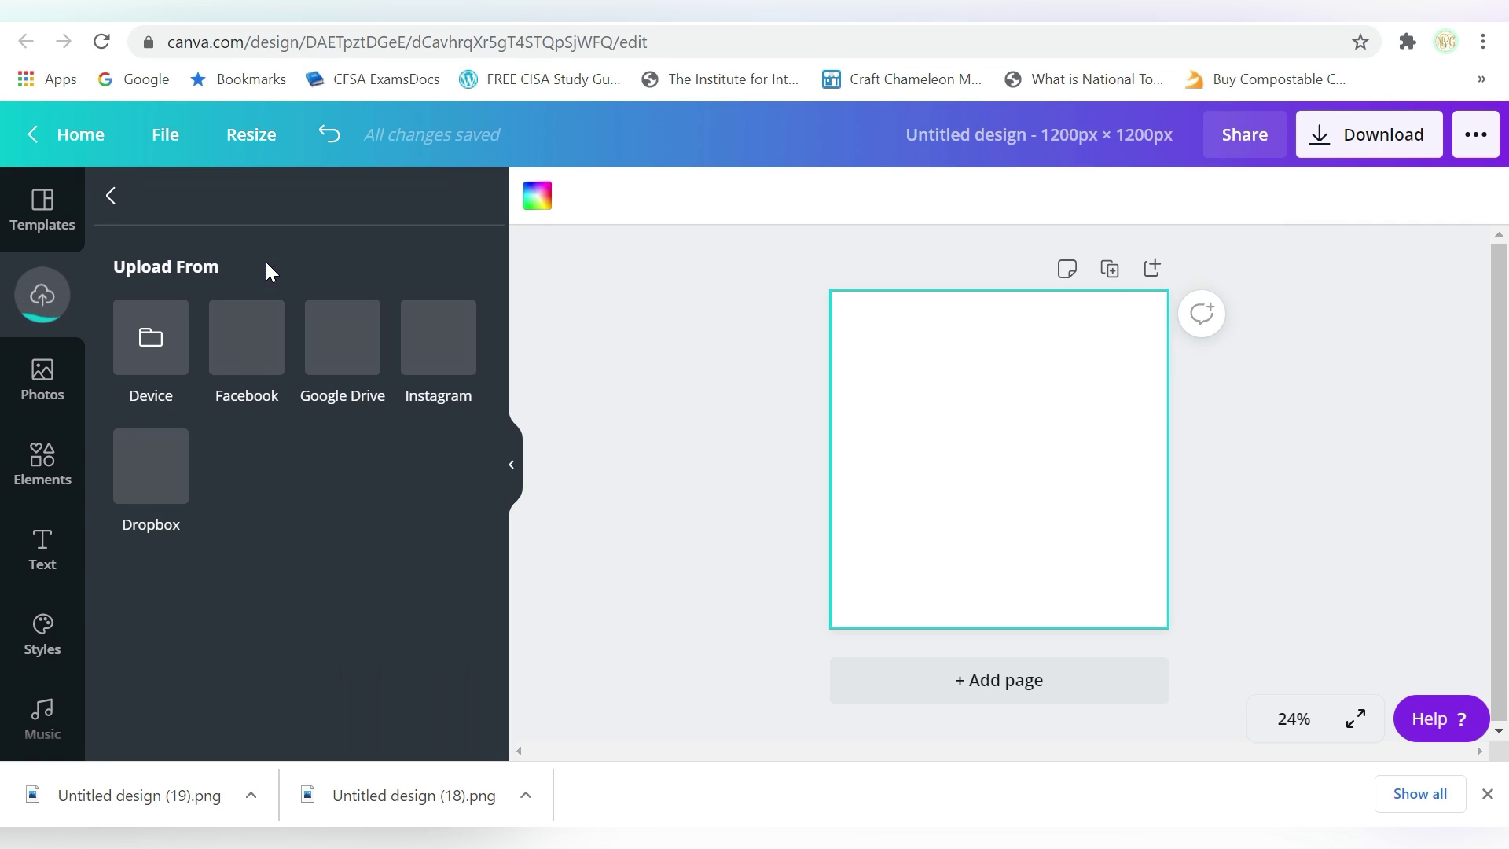
left_click(144, 345)
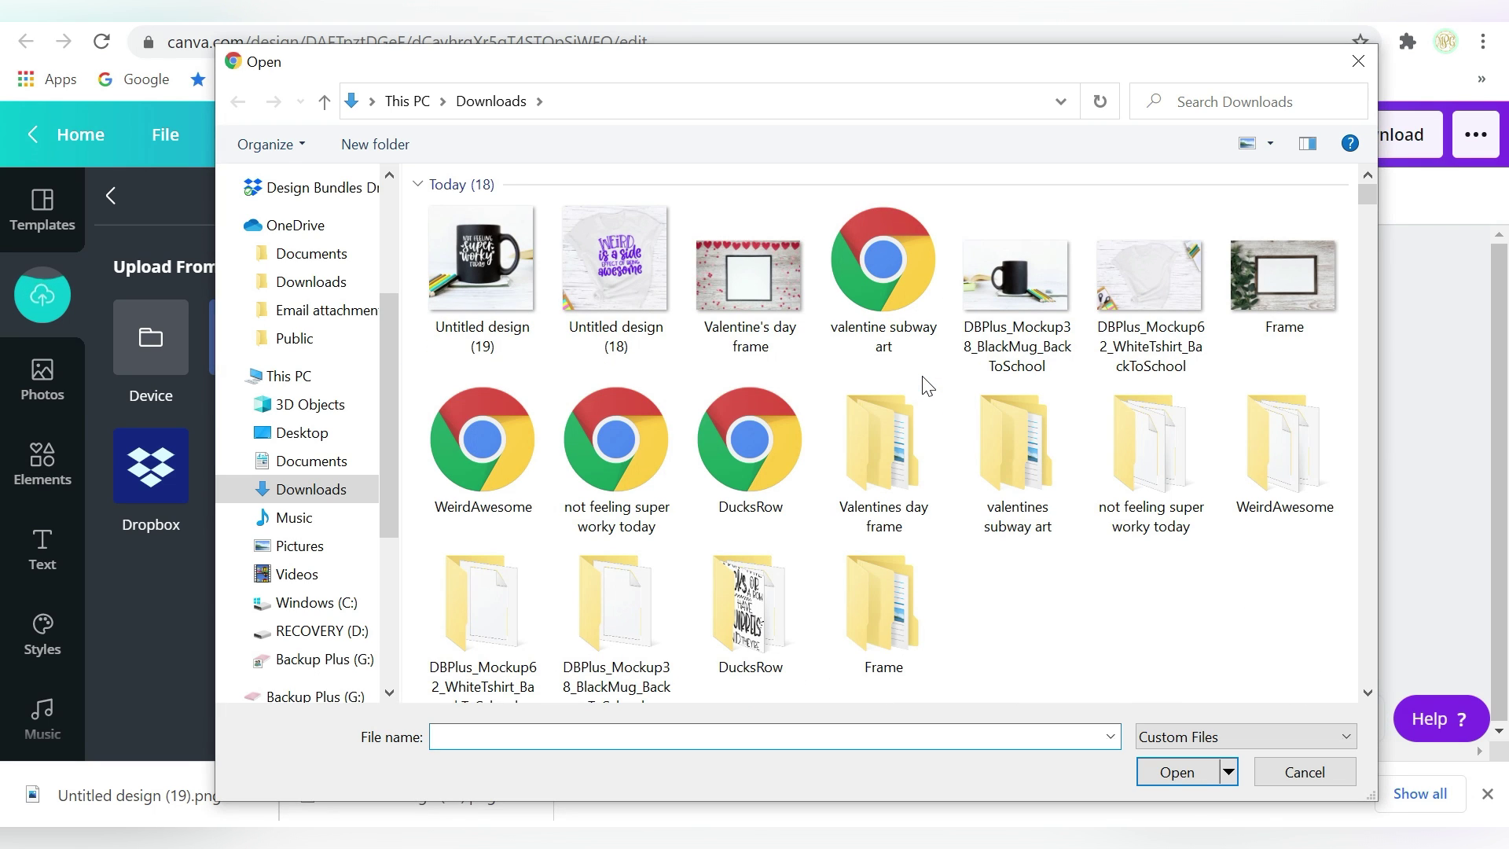
scroll(928, 386, "down", 5)
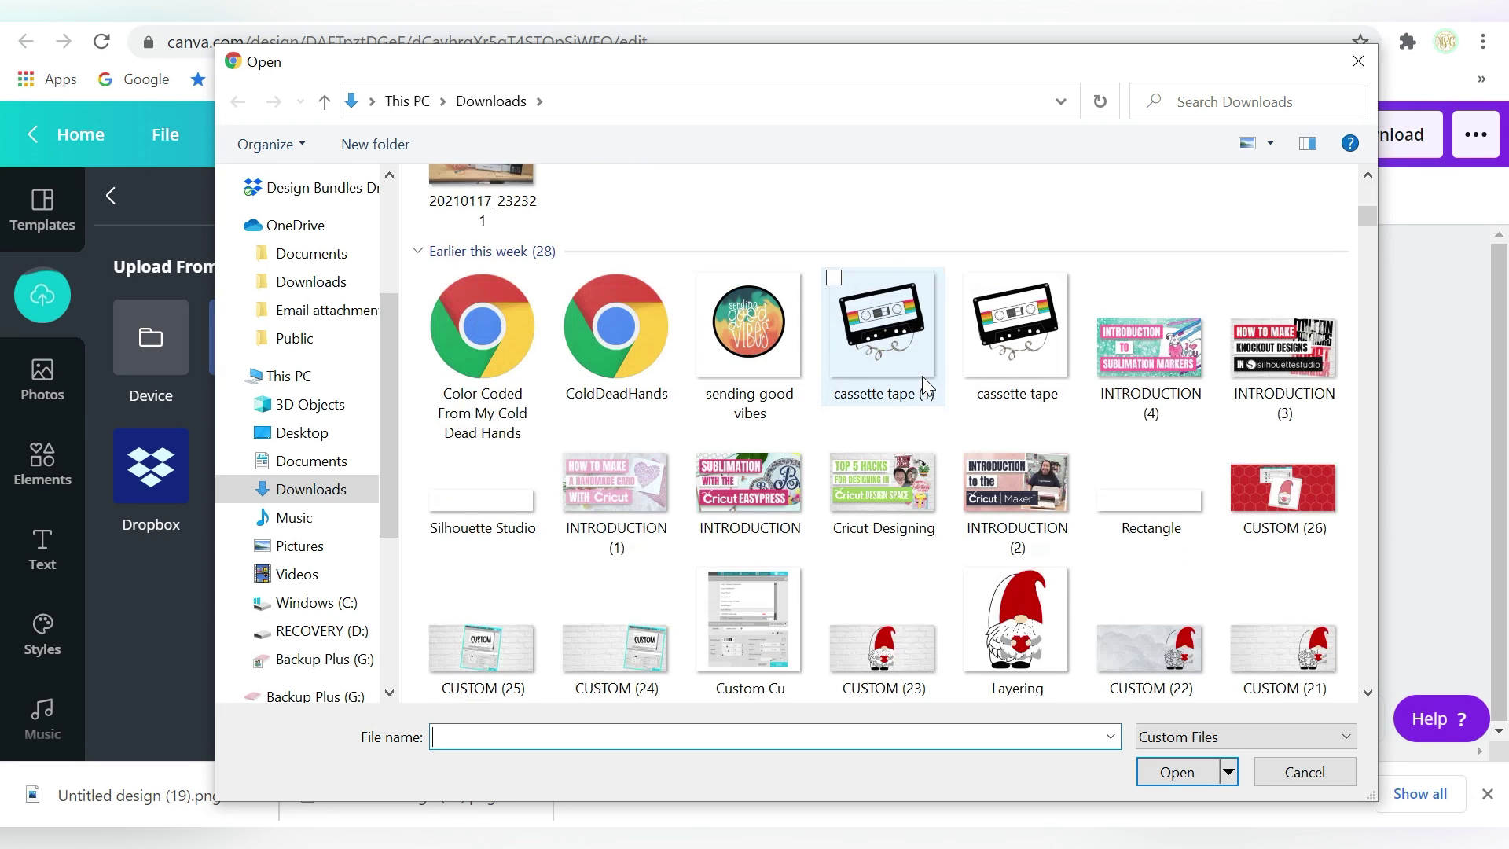
scroll(927, 385, "down", 3)
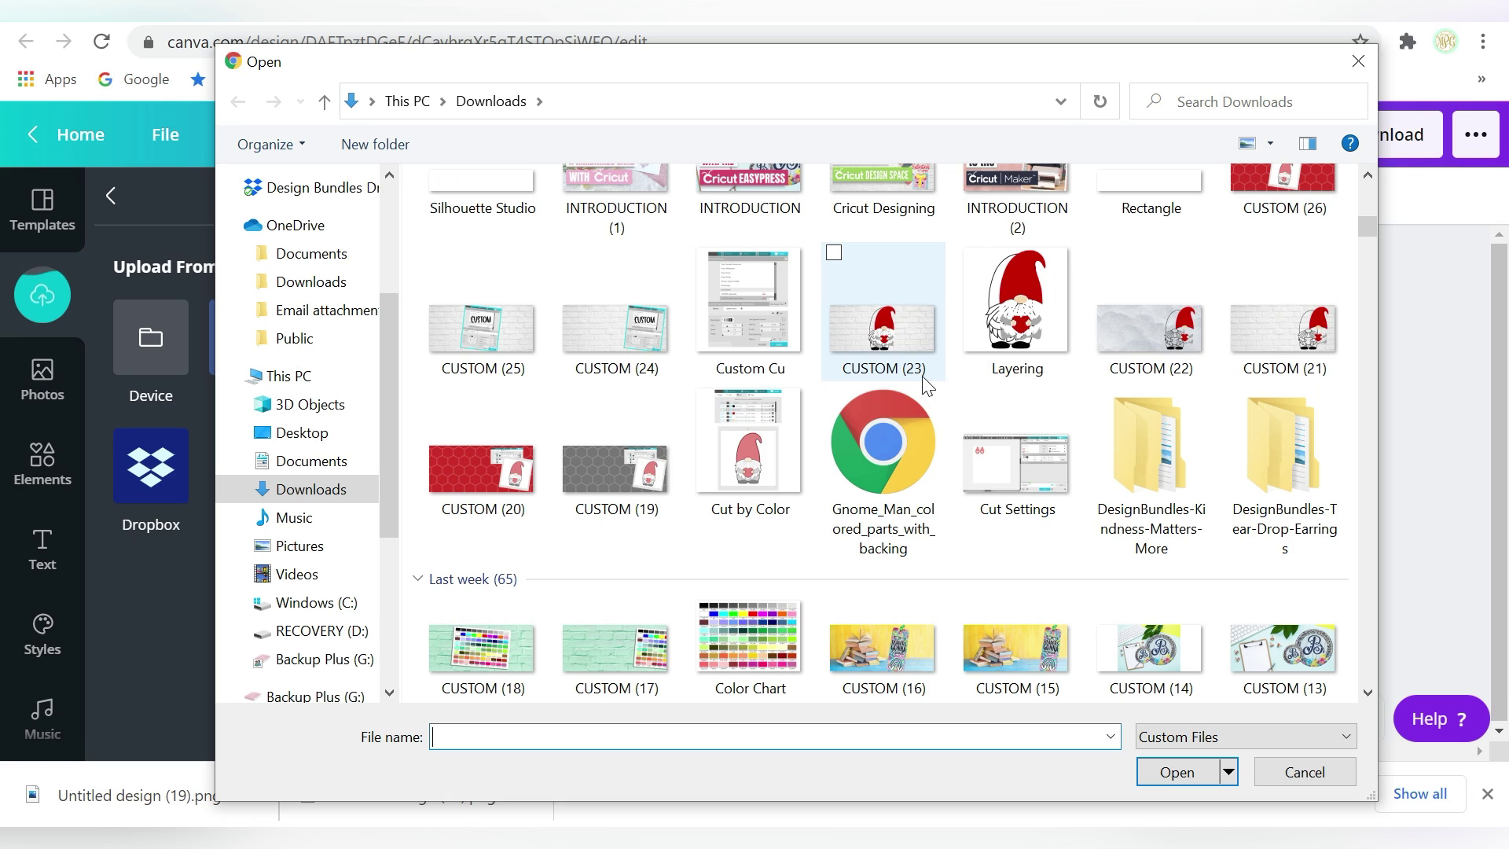
double_click(912, 421)
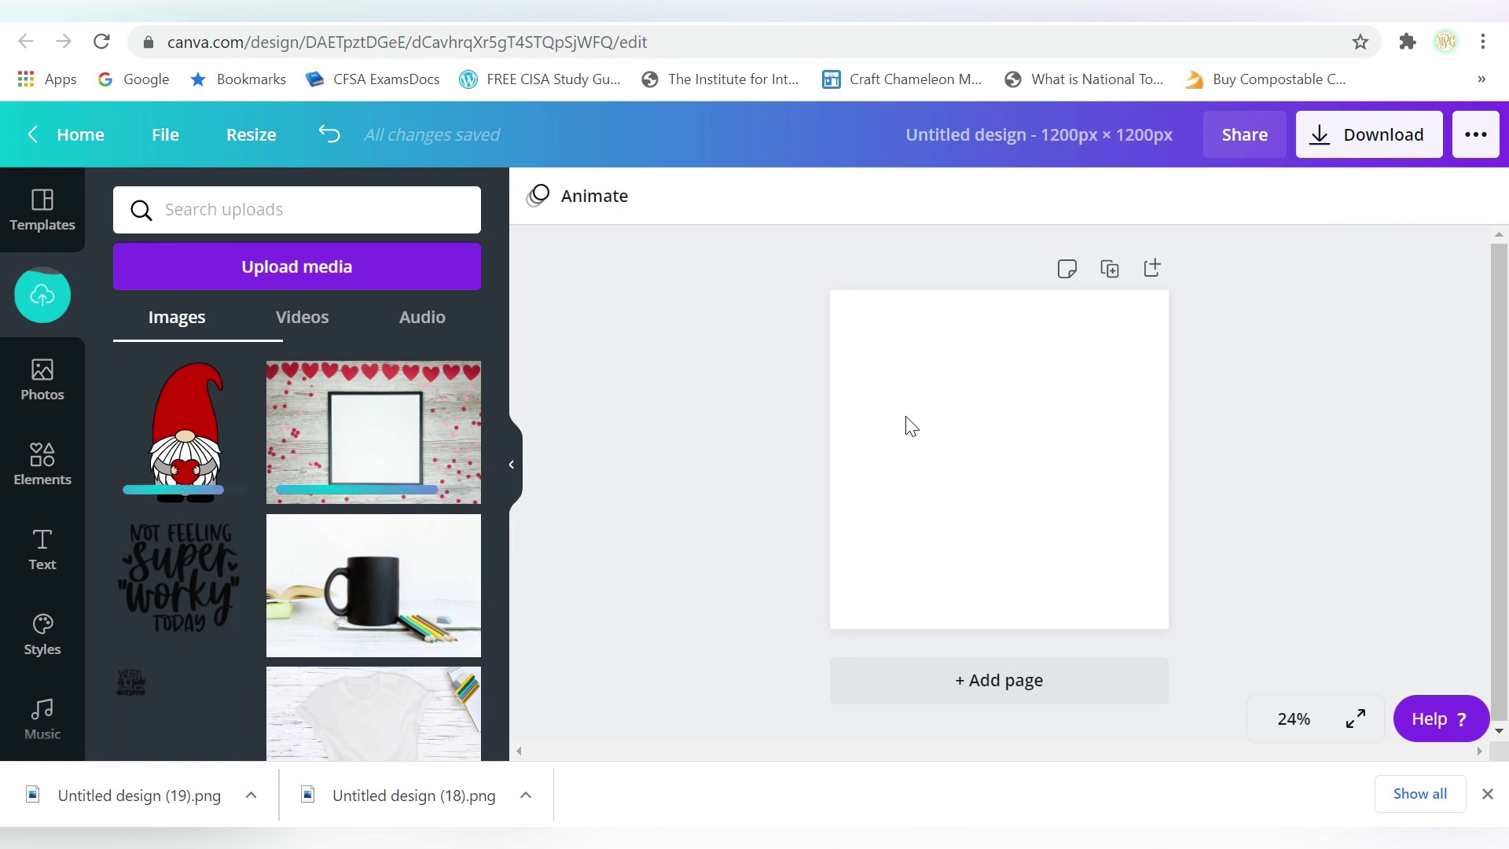
Step: Place the Valentine's day frame photo on the page and enlarge it to fill the whole page
left_click(381, 438)
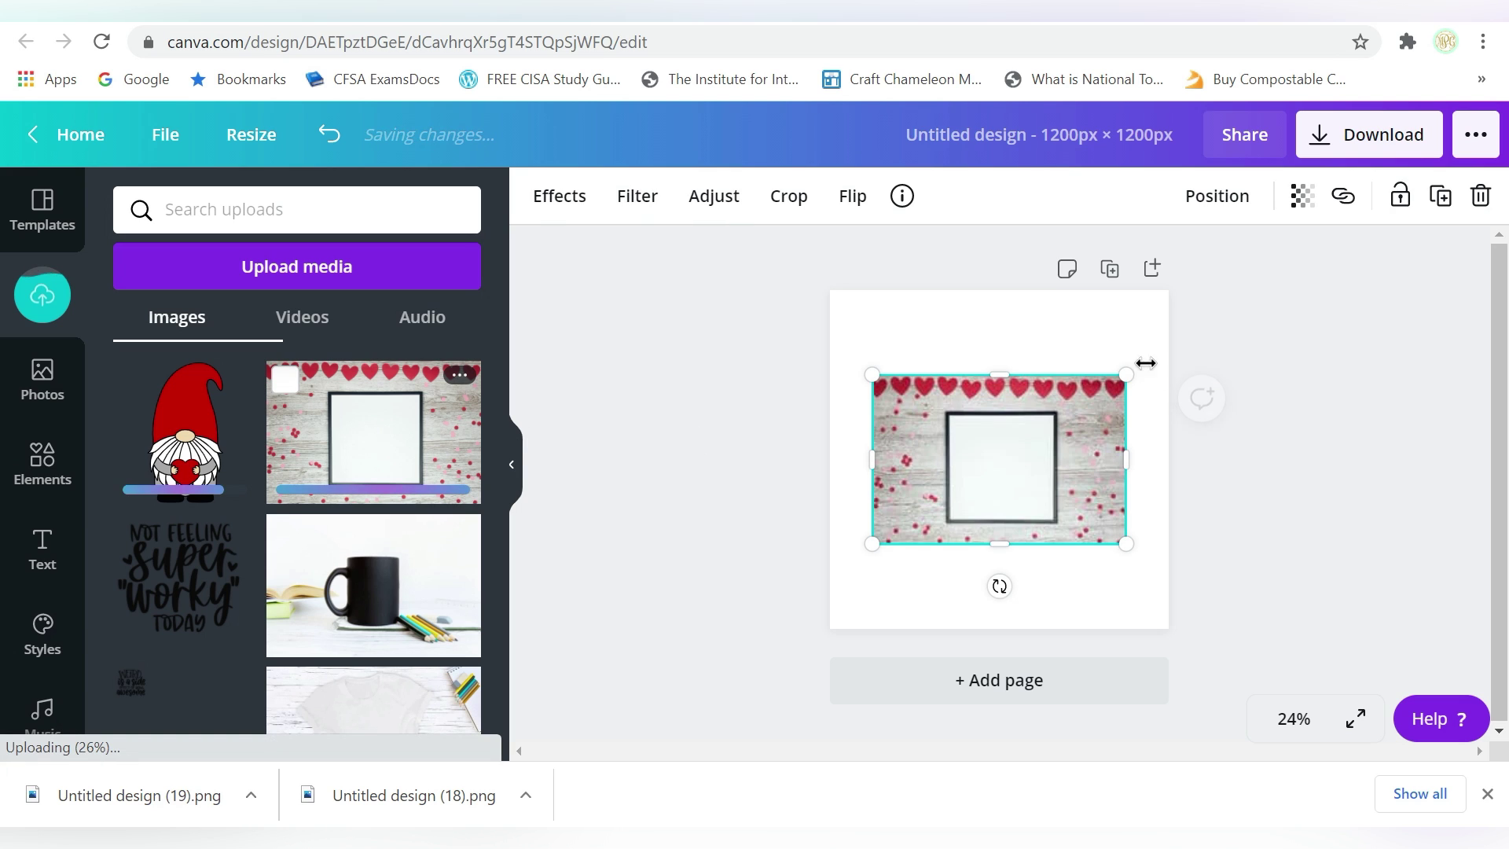
left_click_drag(862, 374, 830, 345)
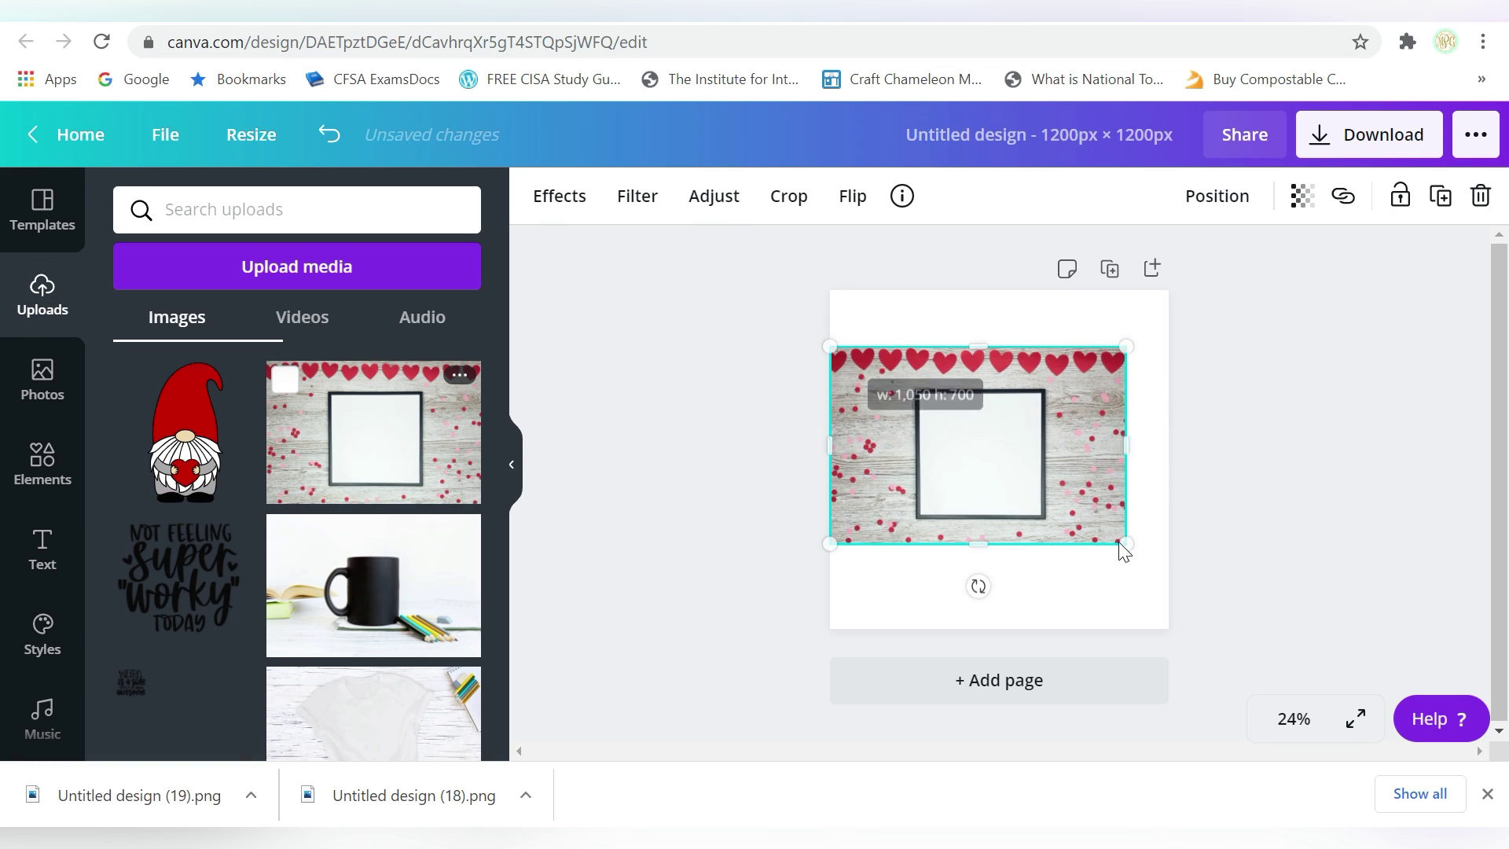
left_click_drag(1126, 544, 1161, 580)
left_click_drag(999, 346, 994, 297)
left_click_drag(1000, 596, 1014, 629)
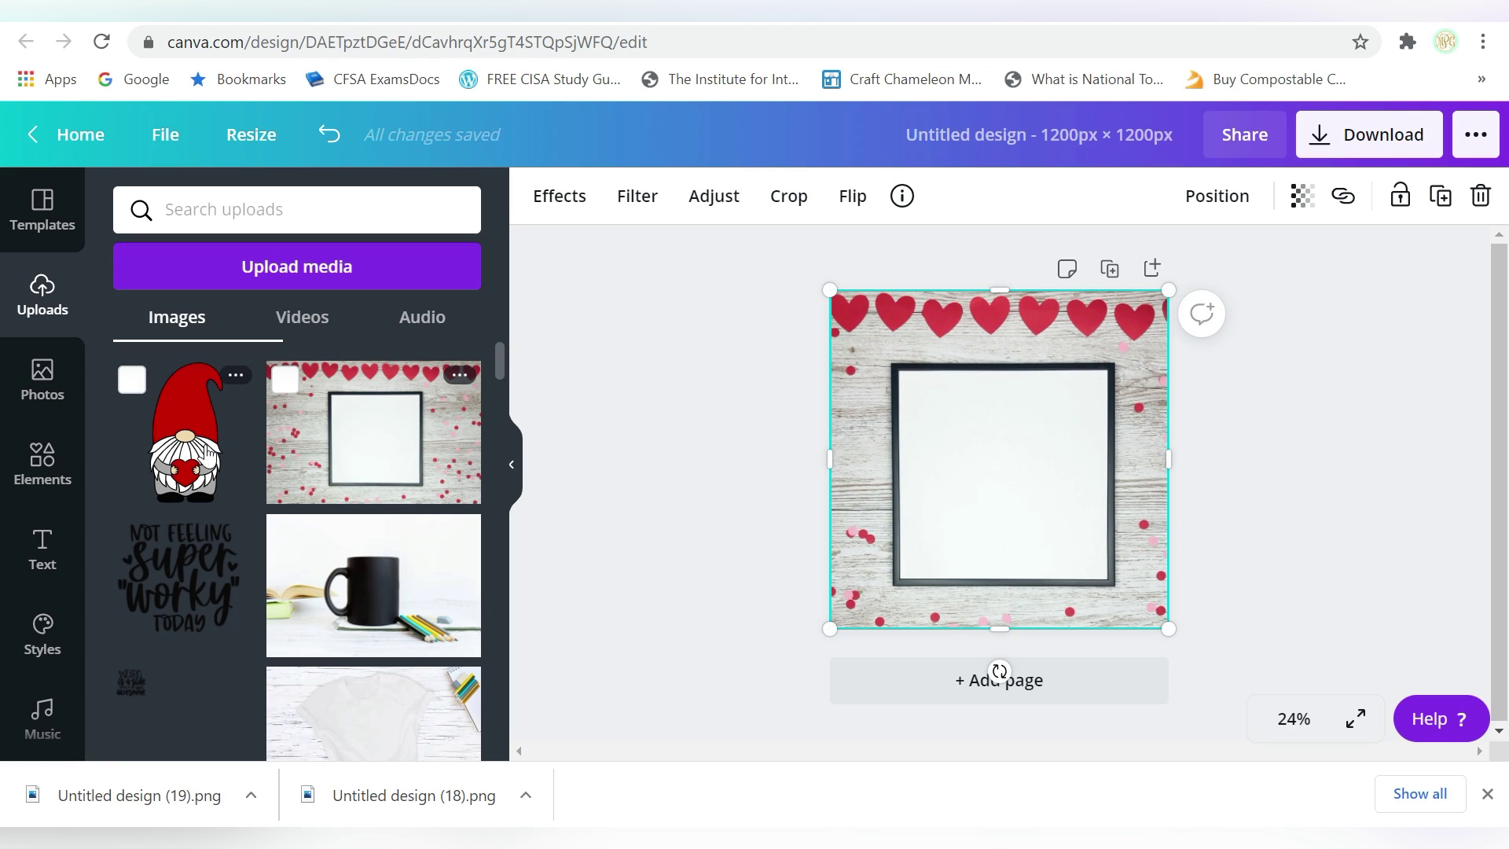
Step: Add the gnome artwork, enlarge it to nearly fill the blank frame, and center it inside
left_click(185, 432)
left_click_drag(995, 456, 988, 421)
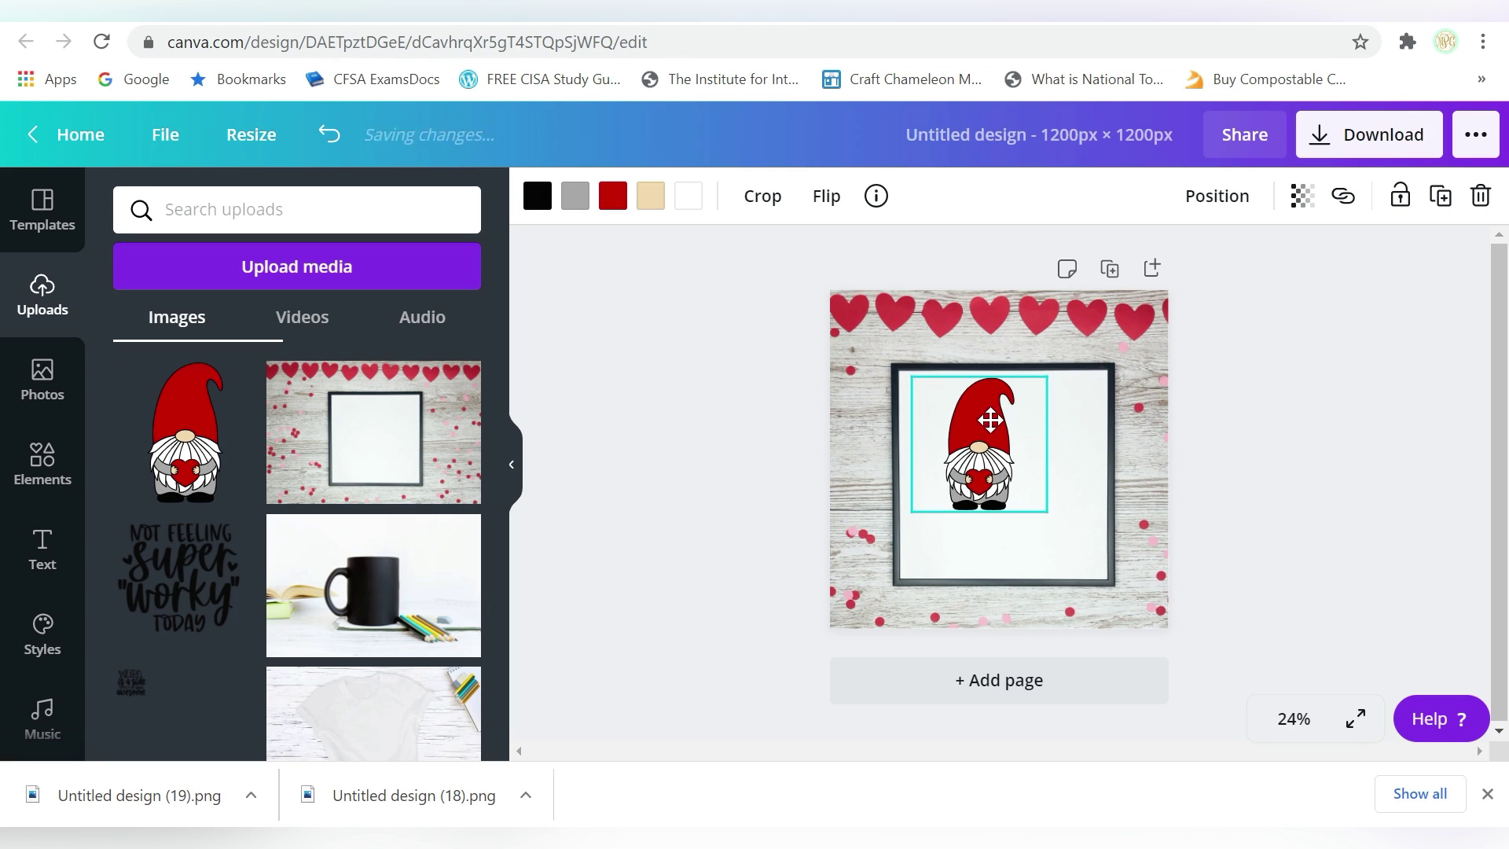
left_click_drag(1045, 512, 1100, 591)
left_click_drag(1019, 483, 1011, 474)
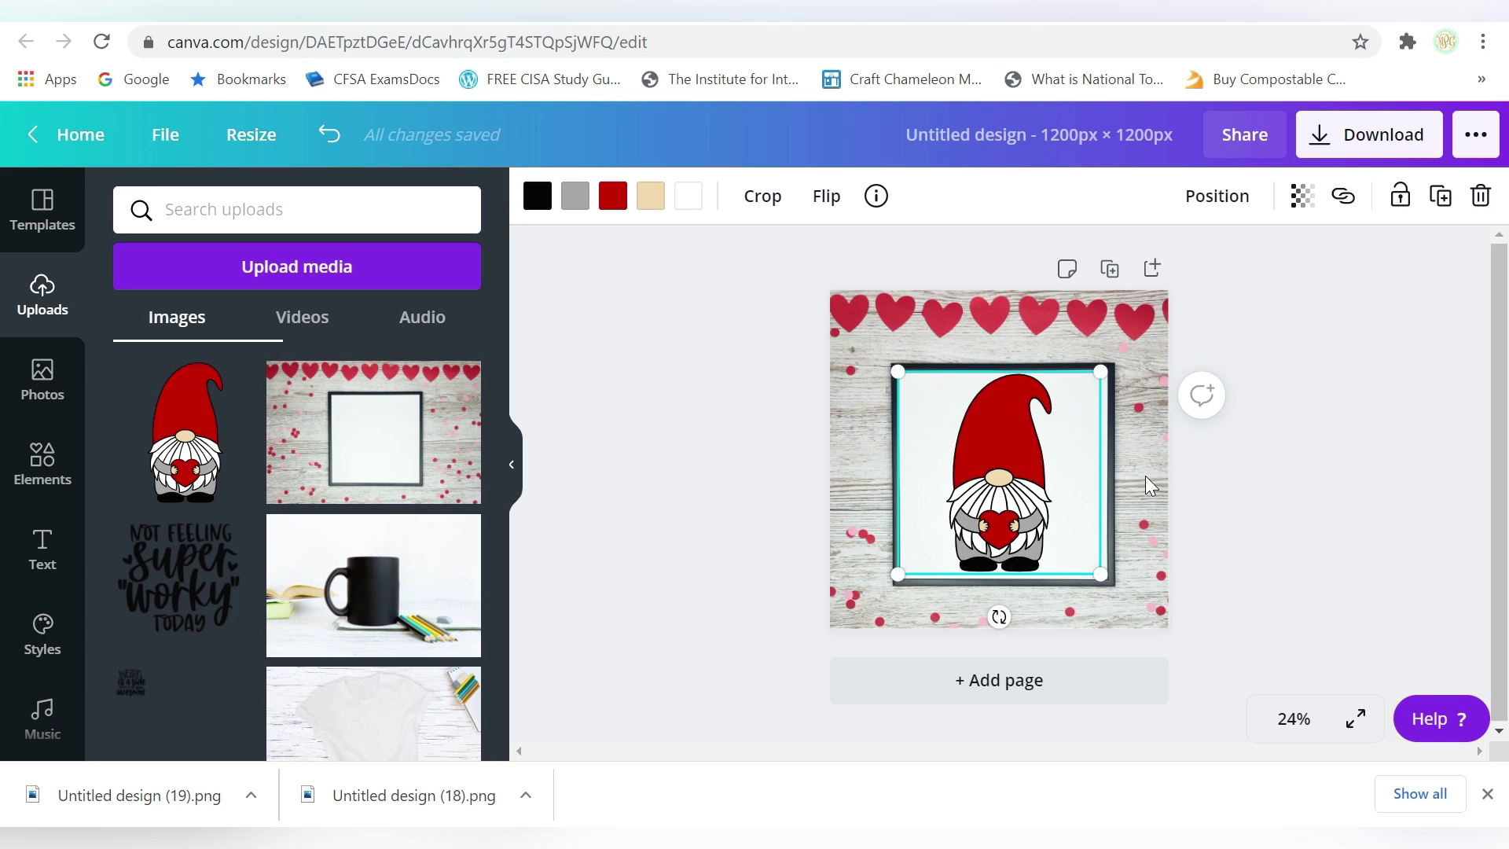
Step: Try purple and light turquoise on the gnome's red hat and heart, and set them back to the original dark red
left_click(1134, 597)
left_click(1394, 421)
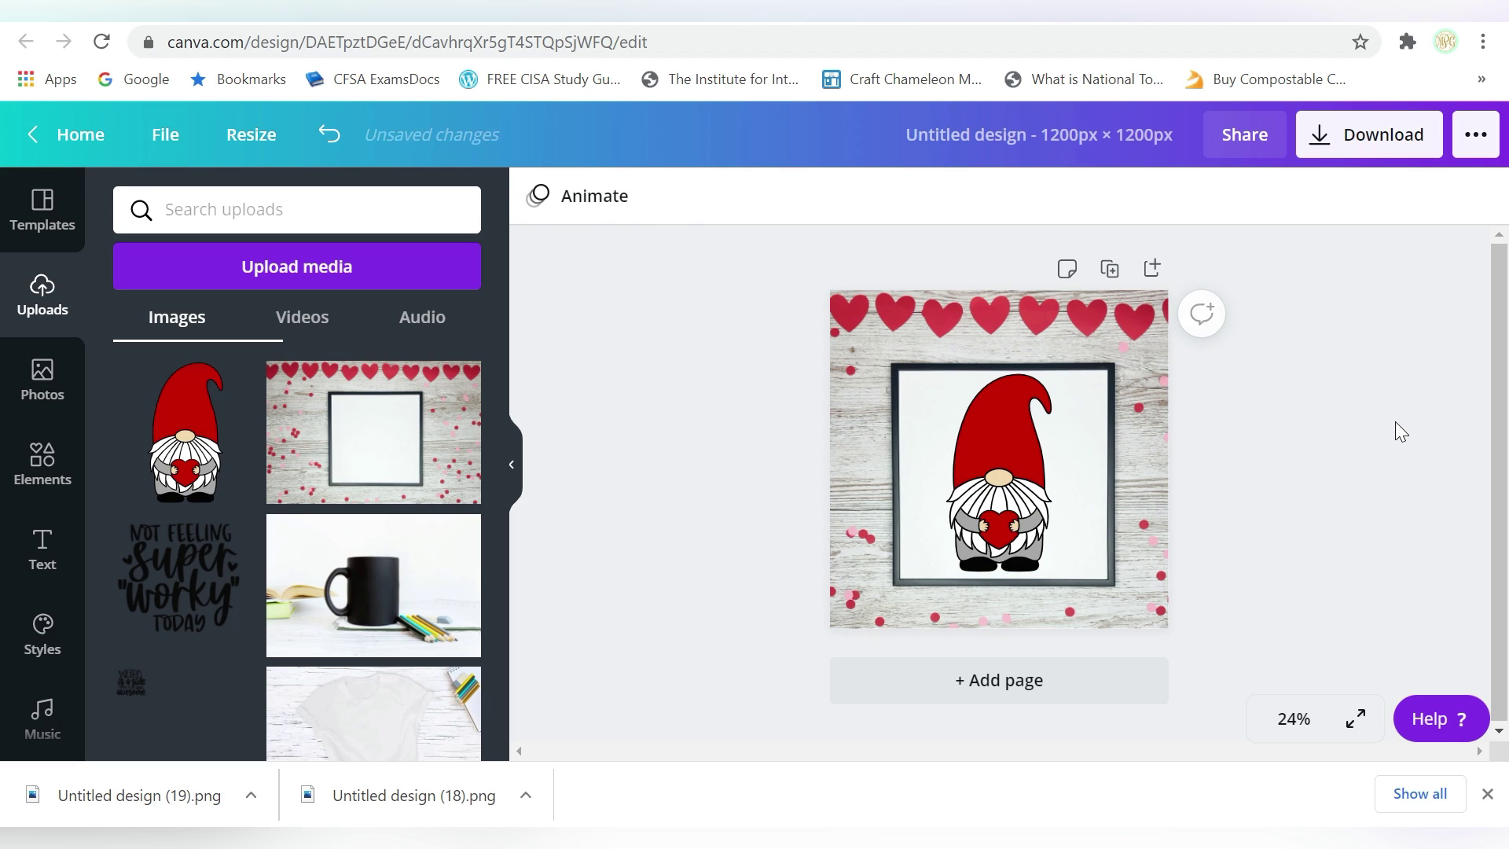
left_click(963, 477)
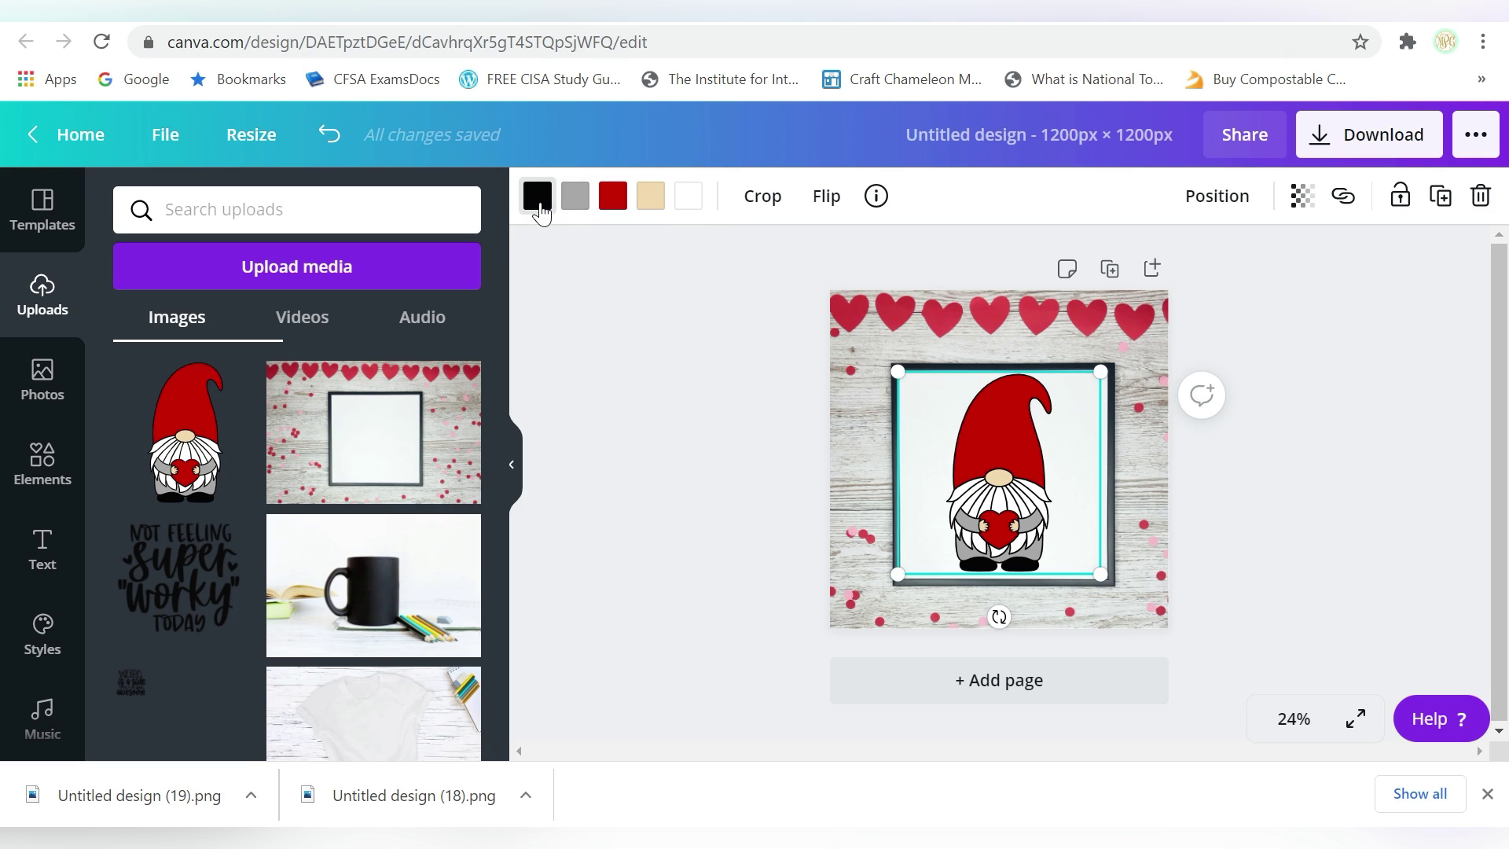
left_click(537, 206)
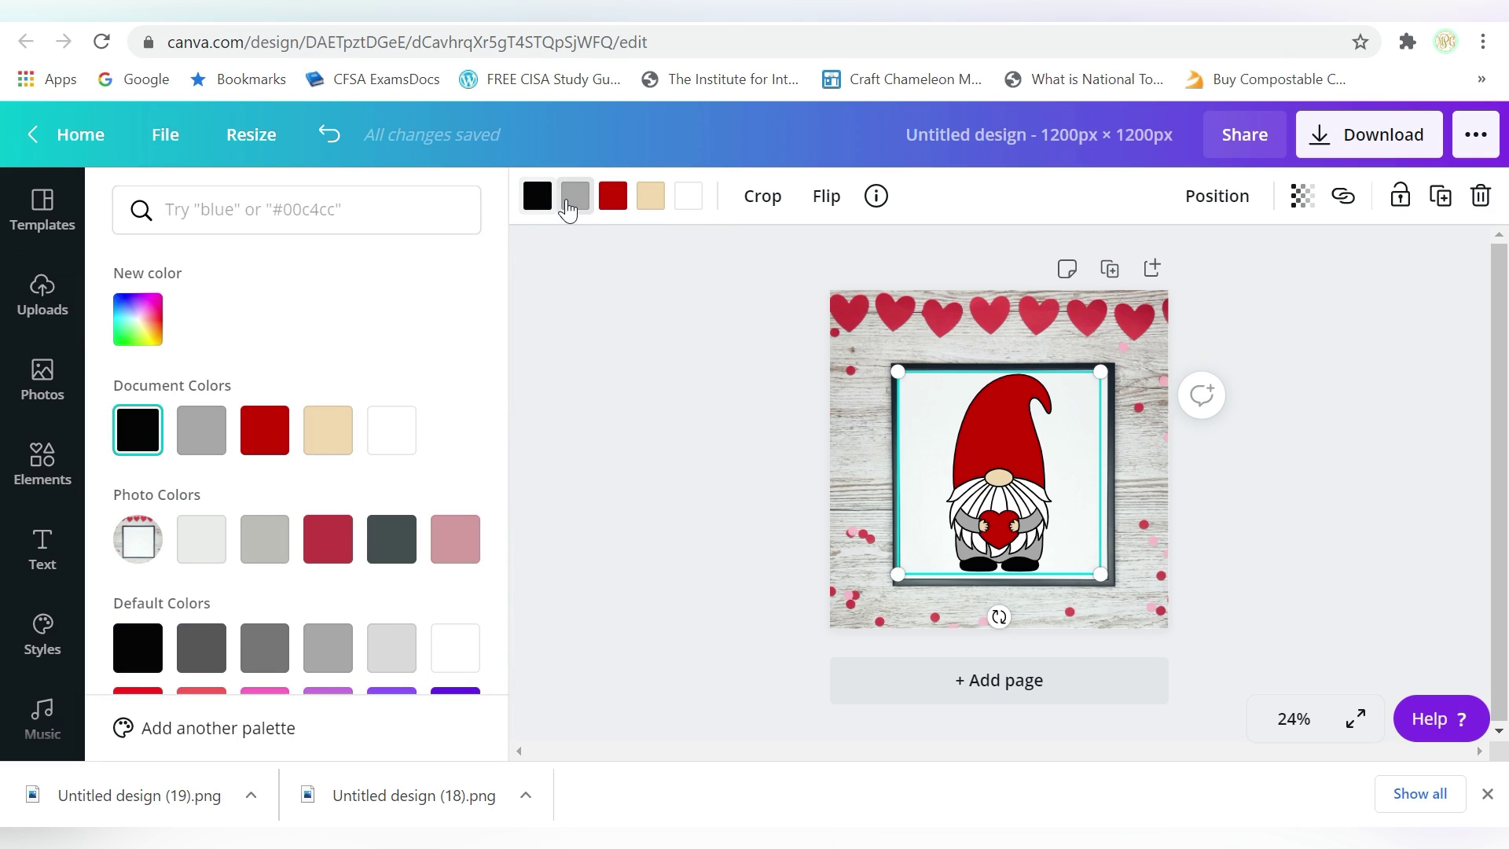
left_click(616, 206)
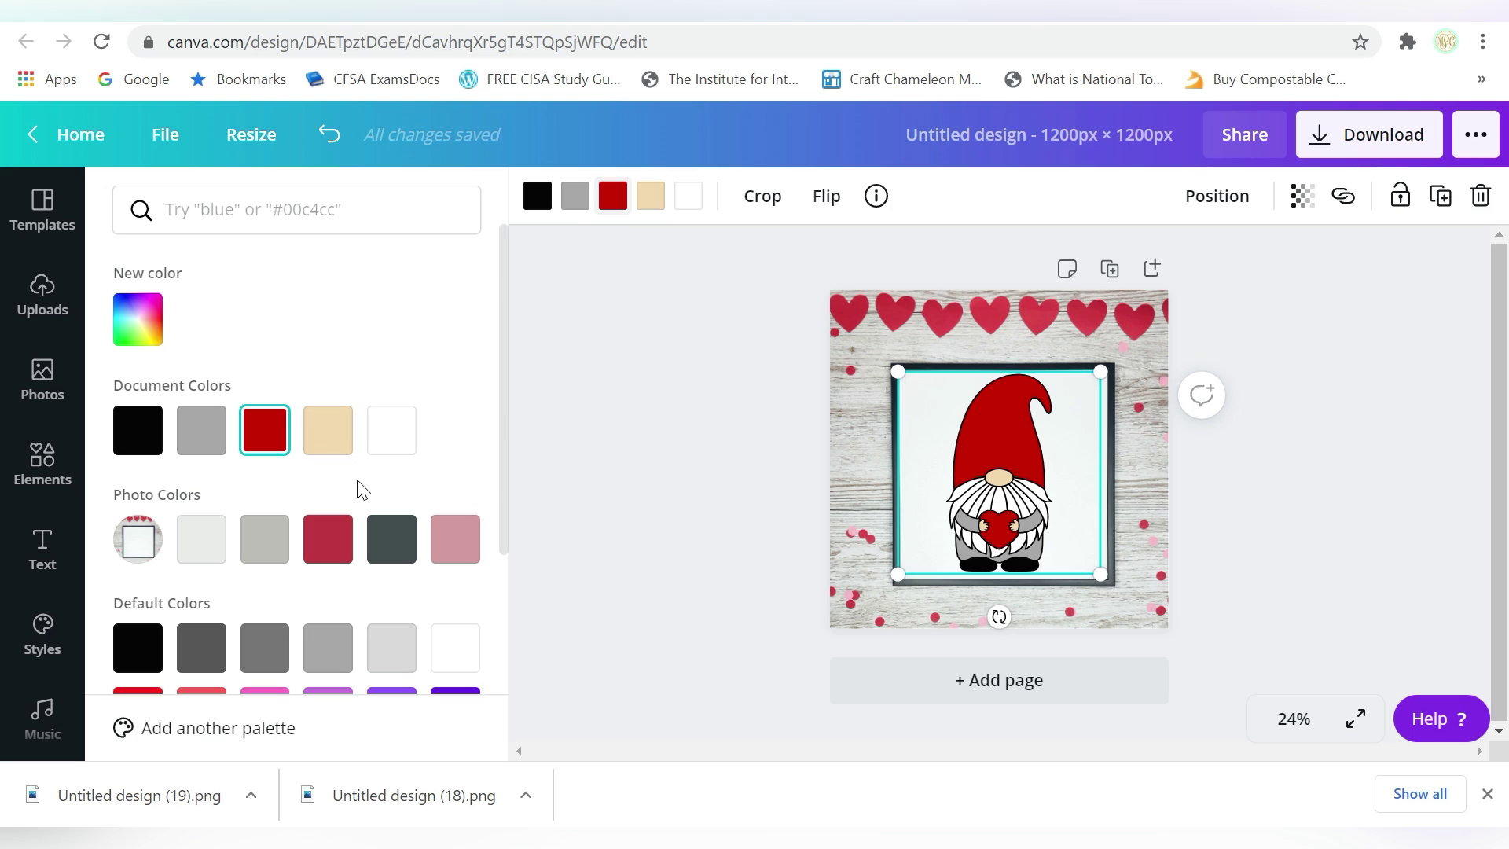
scroll(329, 477, "down", 3)
left_click(392, 515)
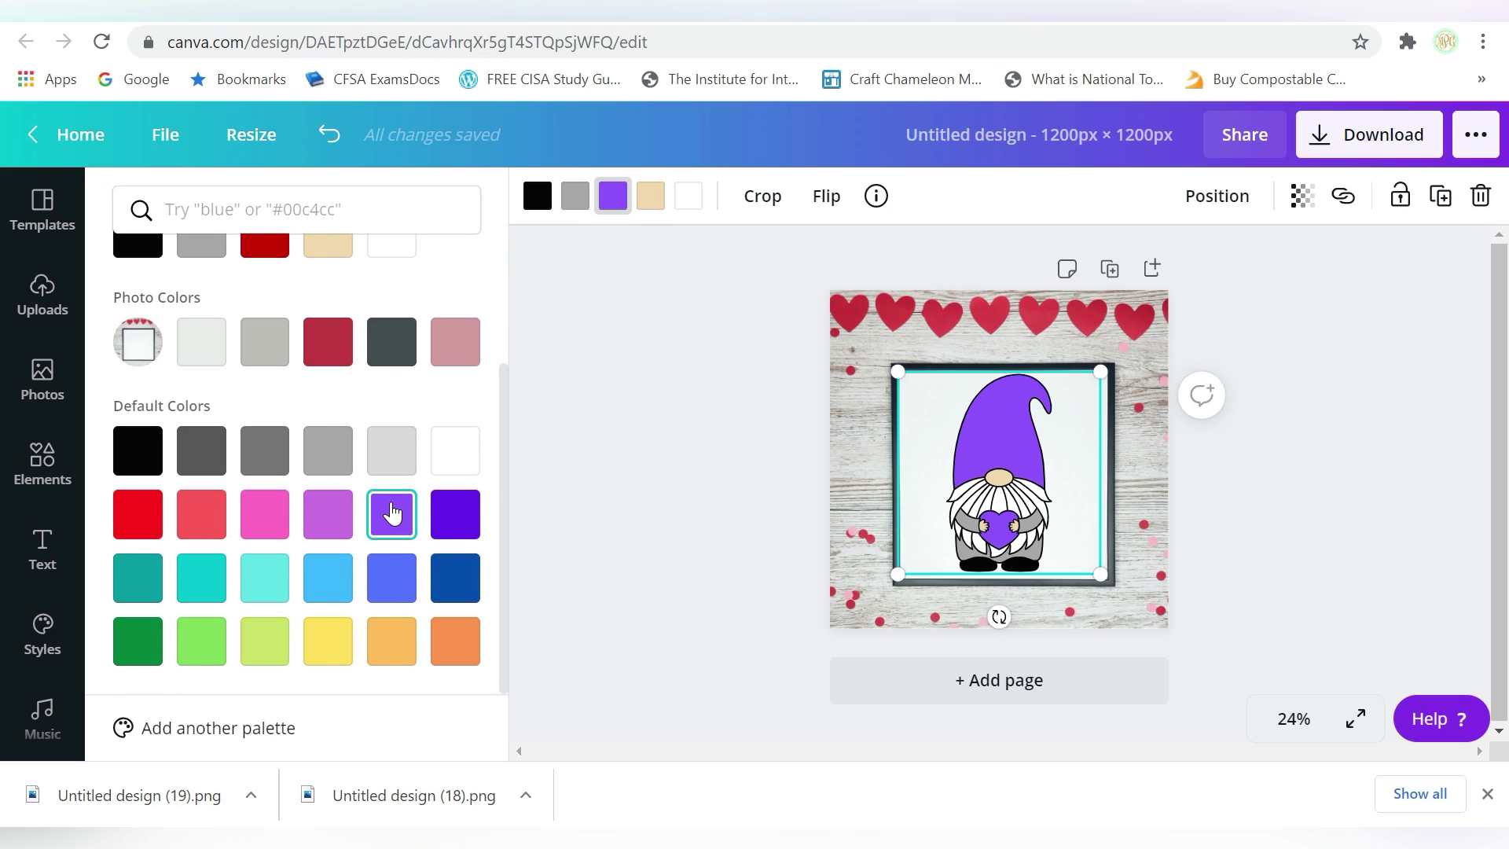
left_click(267, 588)
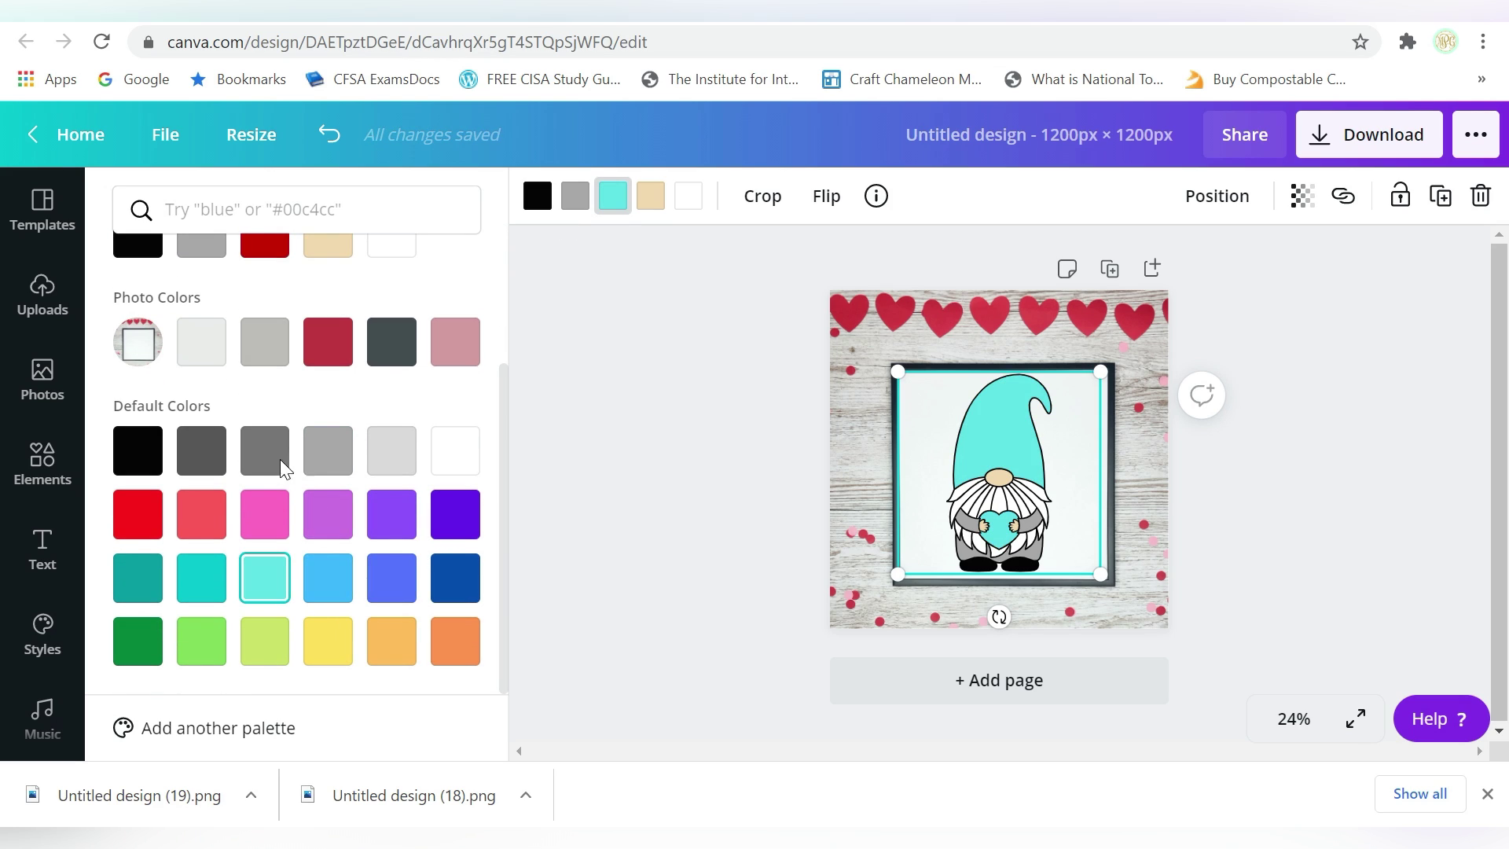
left_click(264, 243)
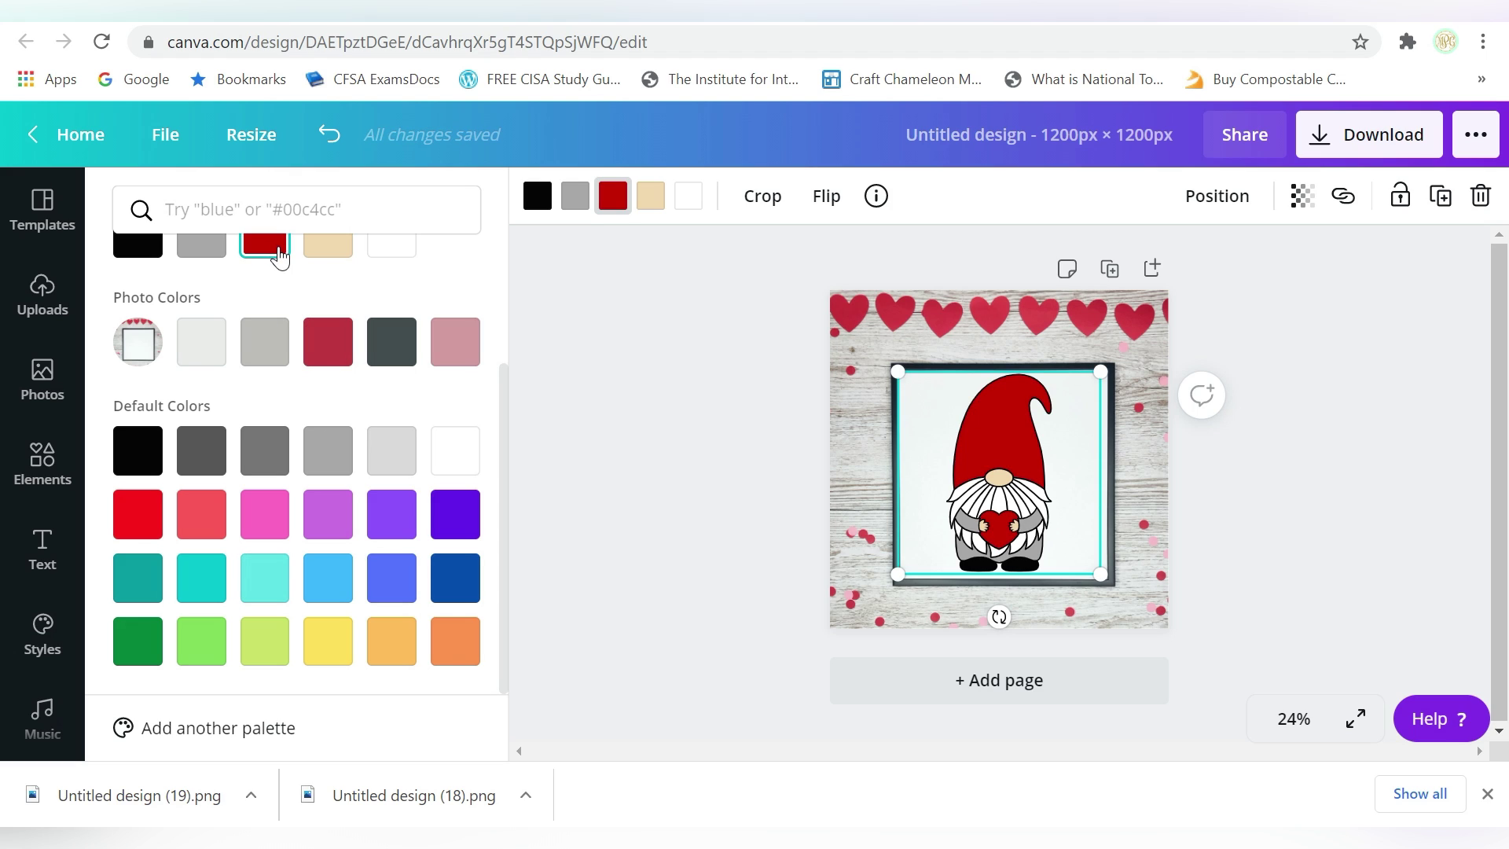
Step: Try the frame photo's crimson and the default bright red on the hat and heart, and return to the document's dark red
left_click(327, 343)
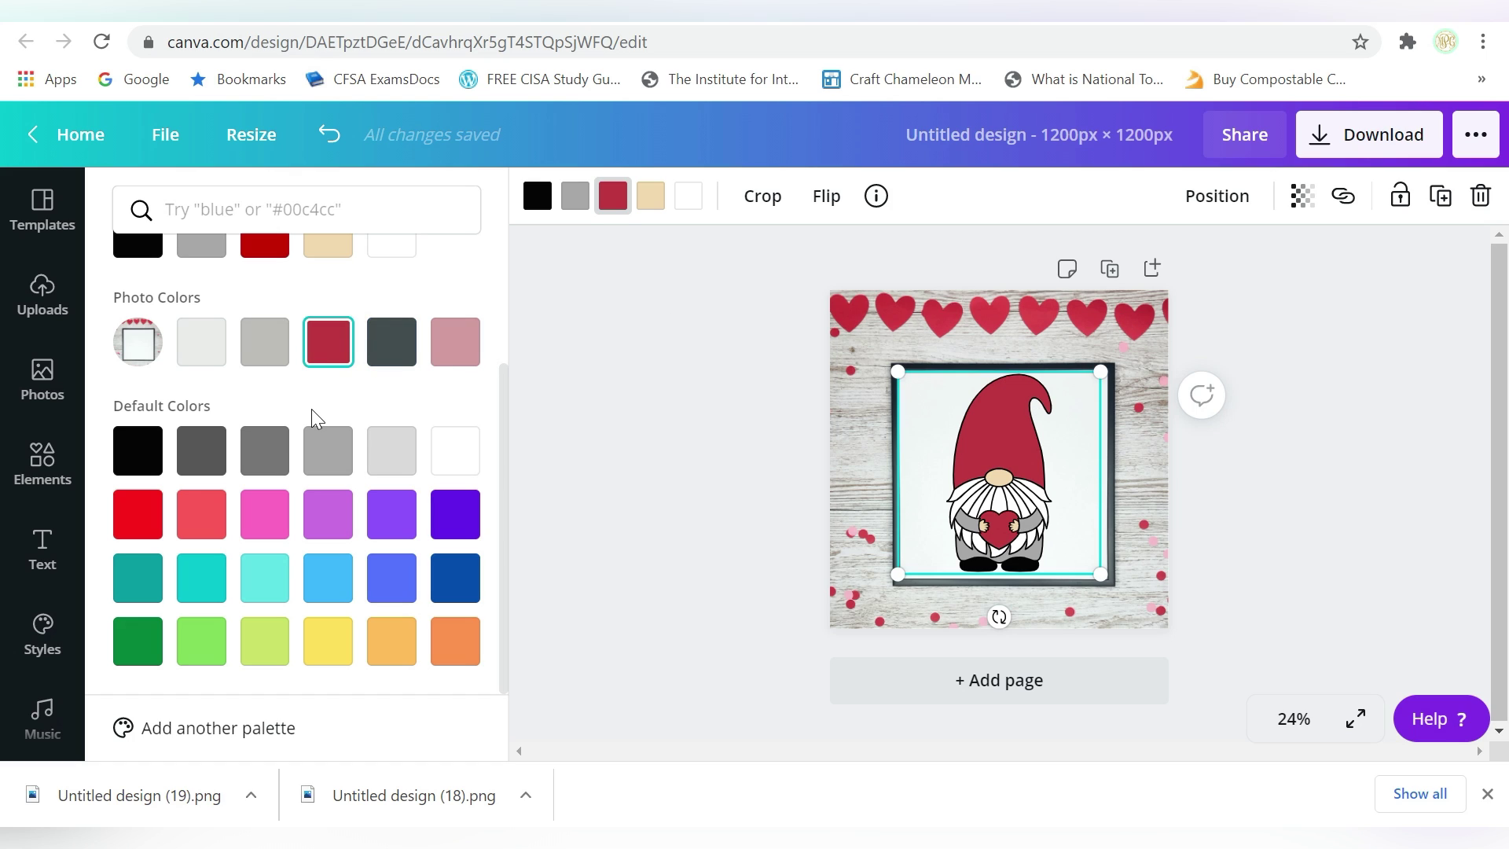
left_click(137, 513)
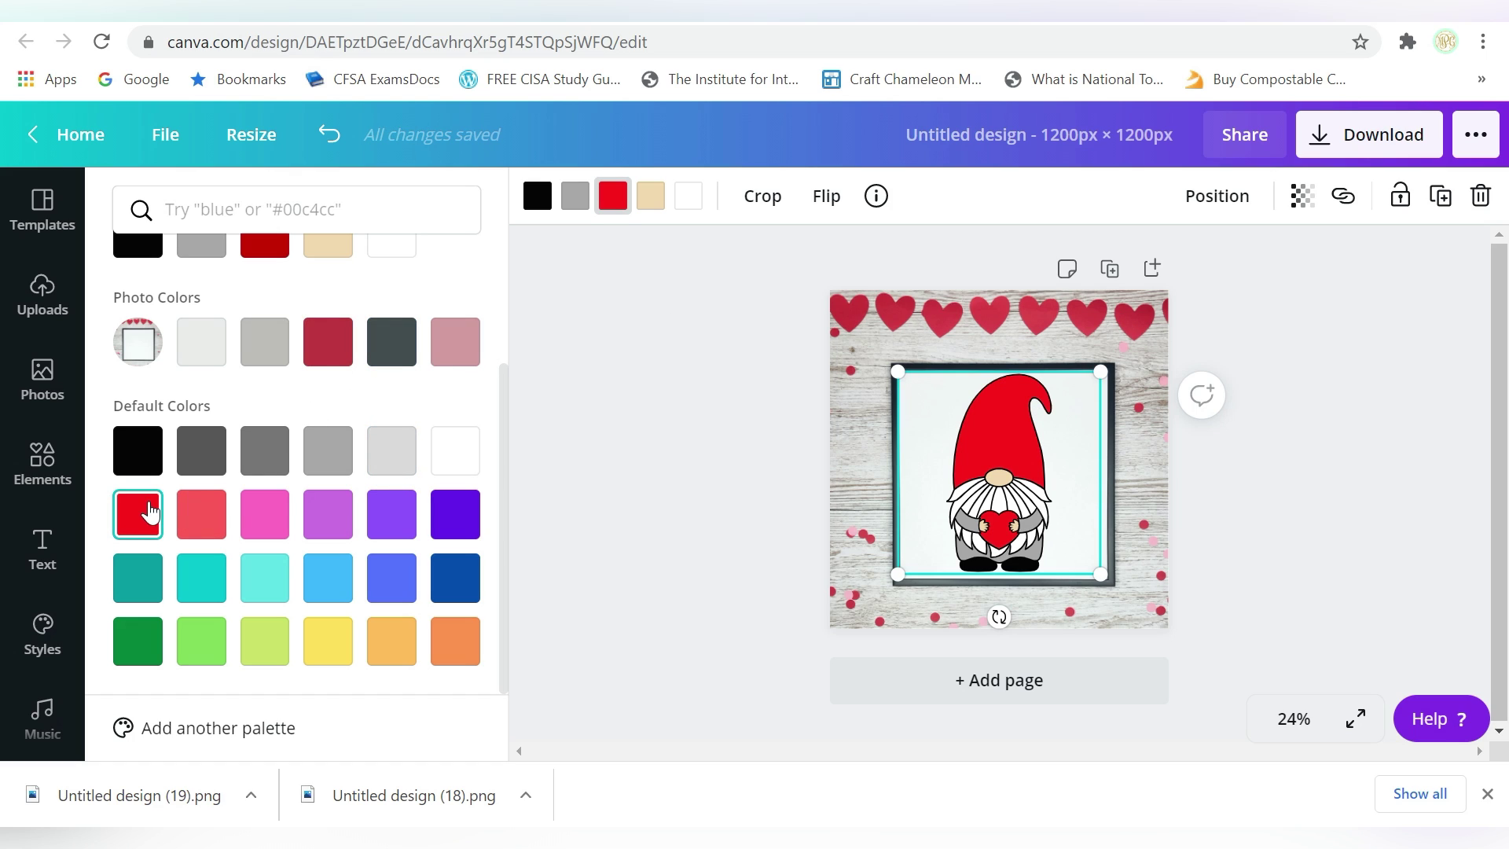
left_click(265, 246)
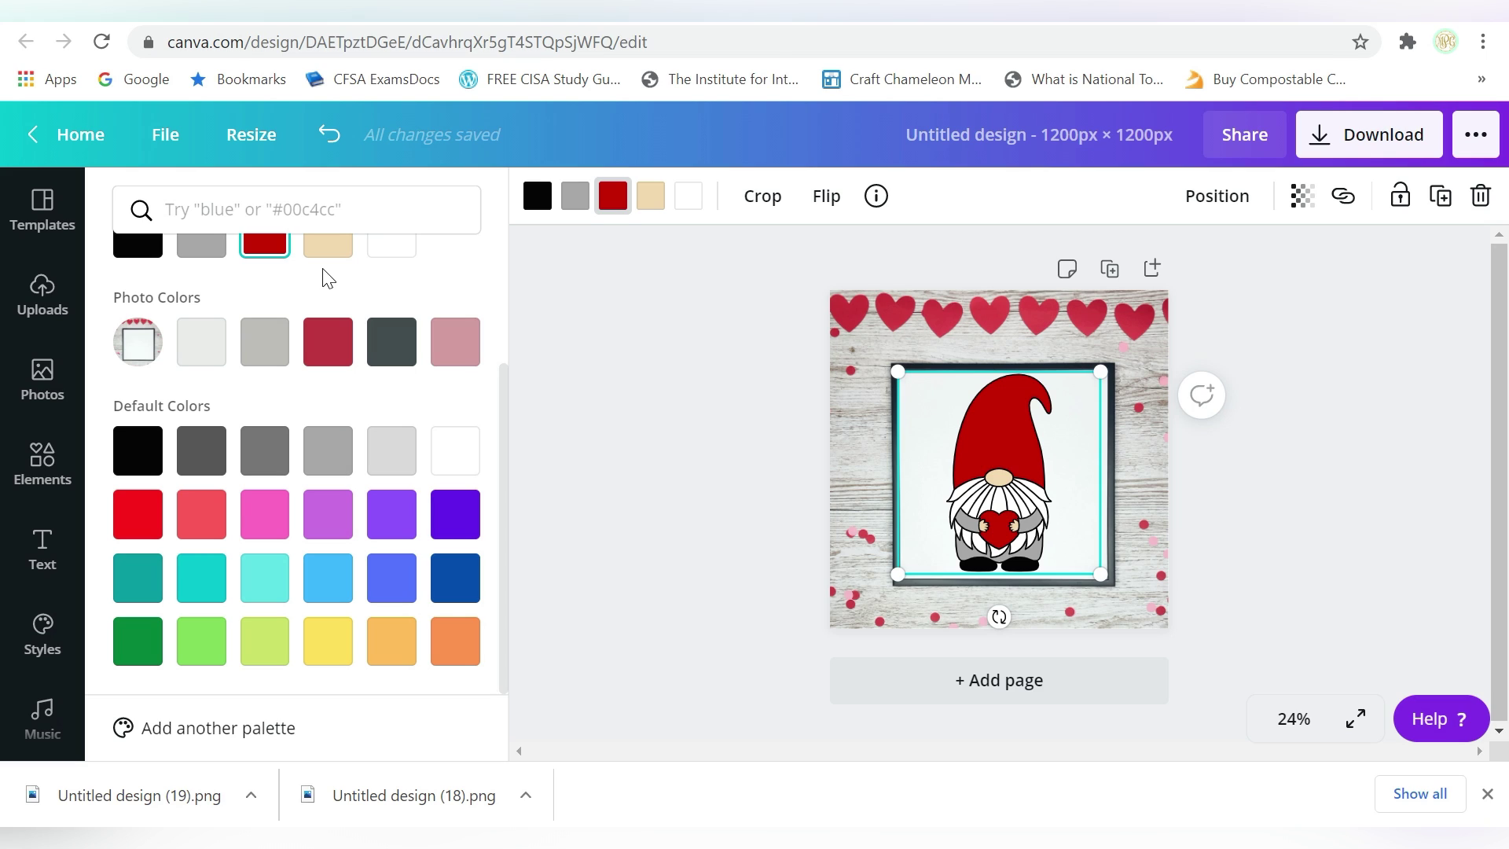
Step: Try dark blue and turquoise #5ce1e6 on the gnome's grey clothing, and yellow on its hat and heart
left_click(588, 206)
left_click(574, 198)
left_click(576, 200)
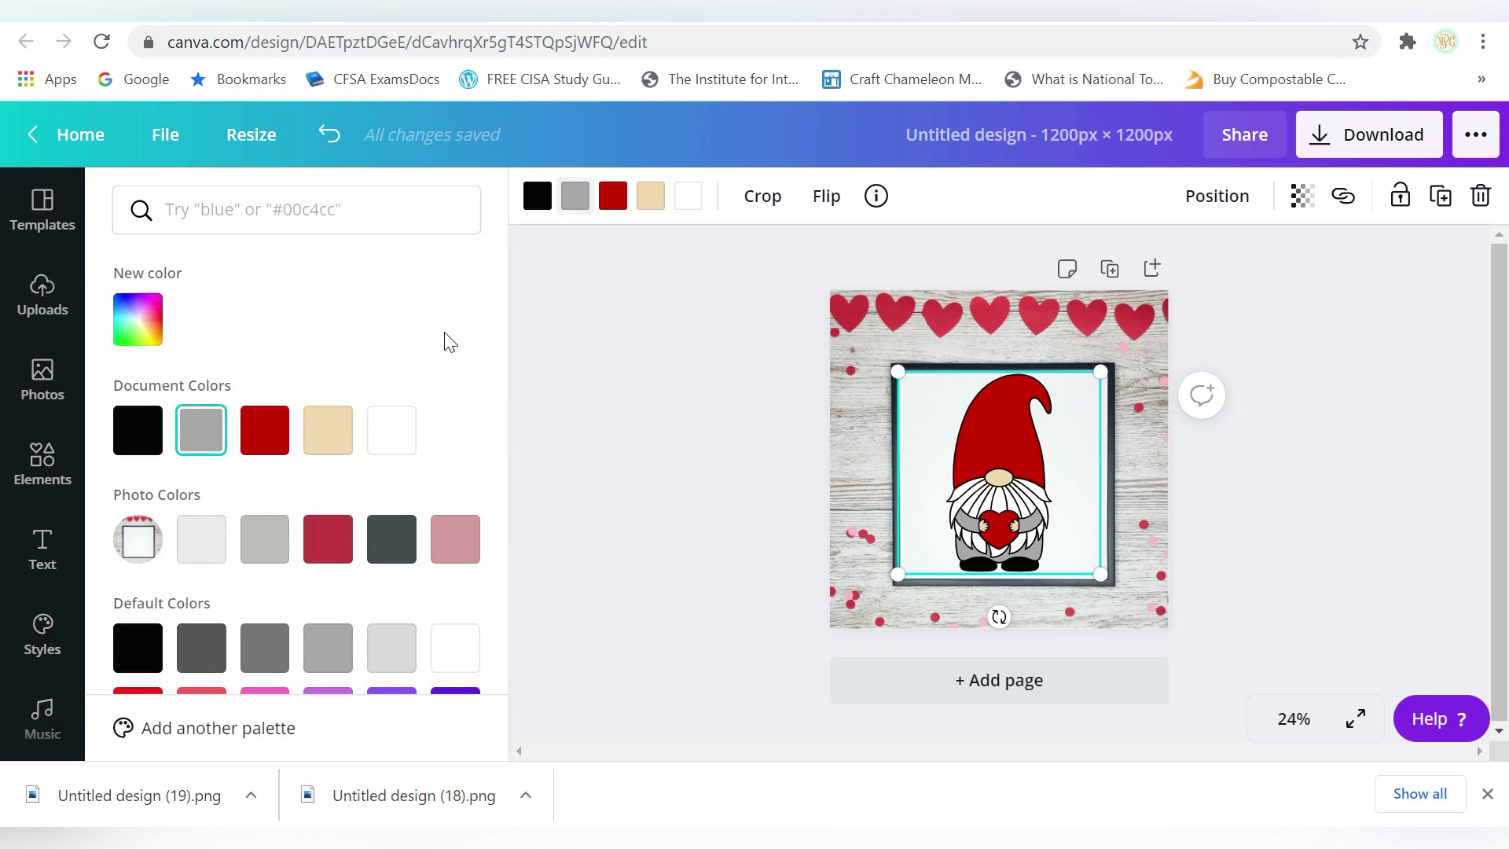
scroll(441, 377, "down", 3)
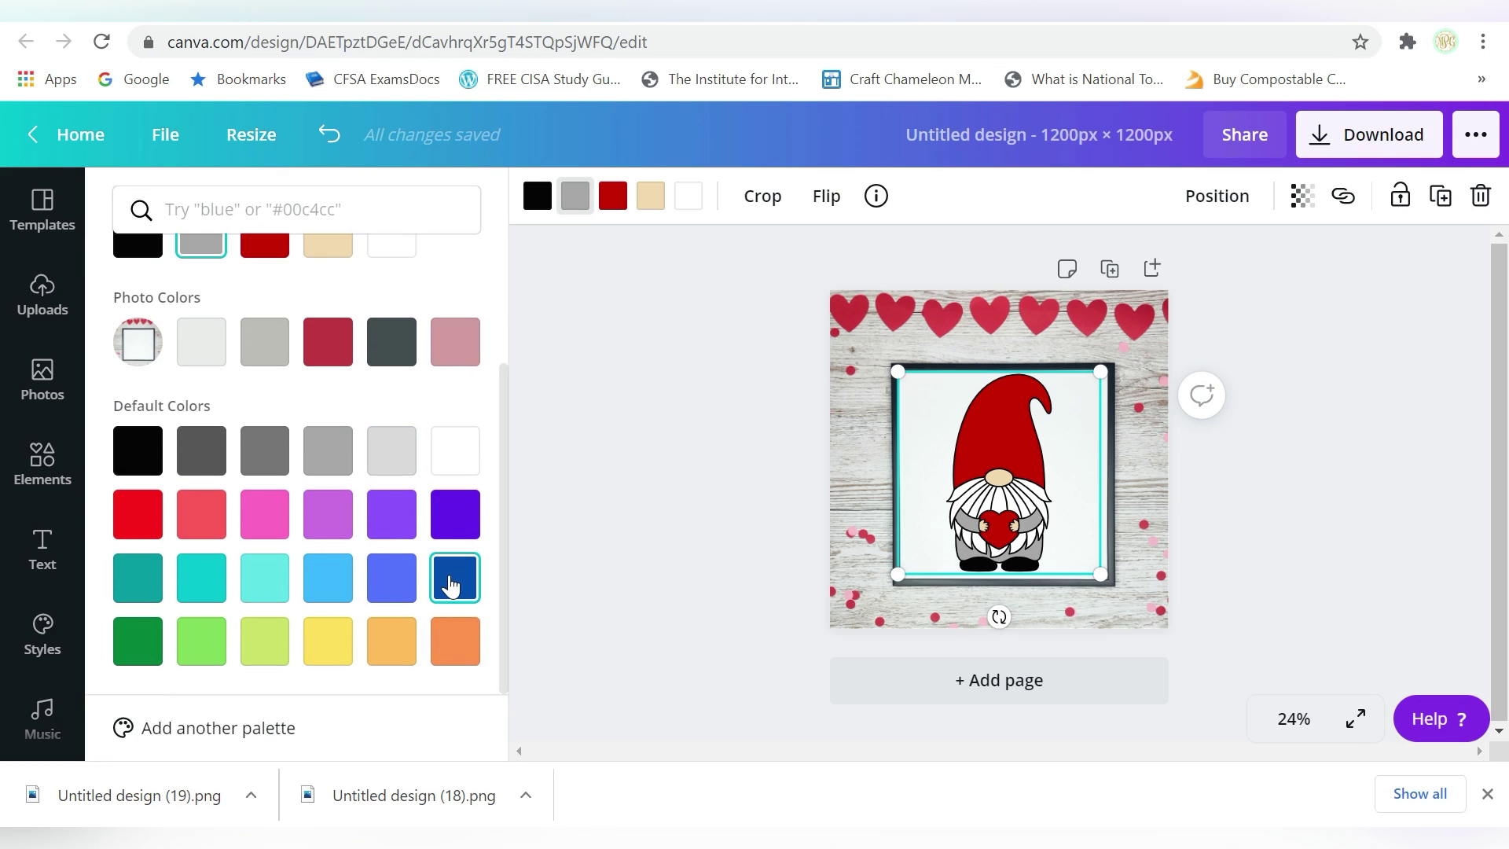
left_click(451, 583)
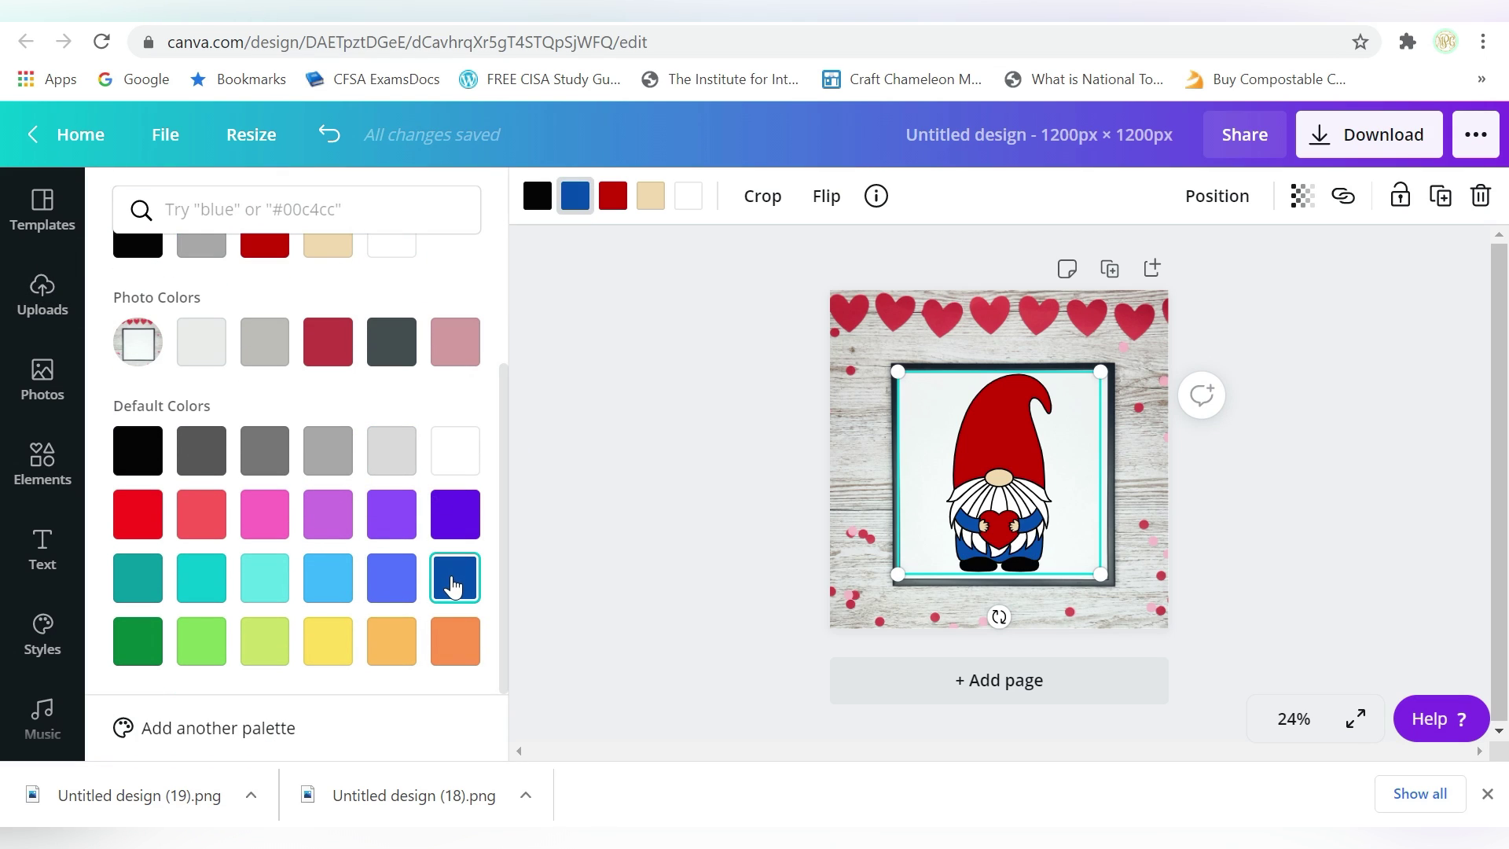
left_click(267, 584)
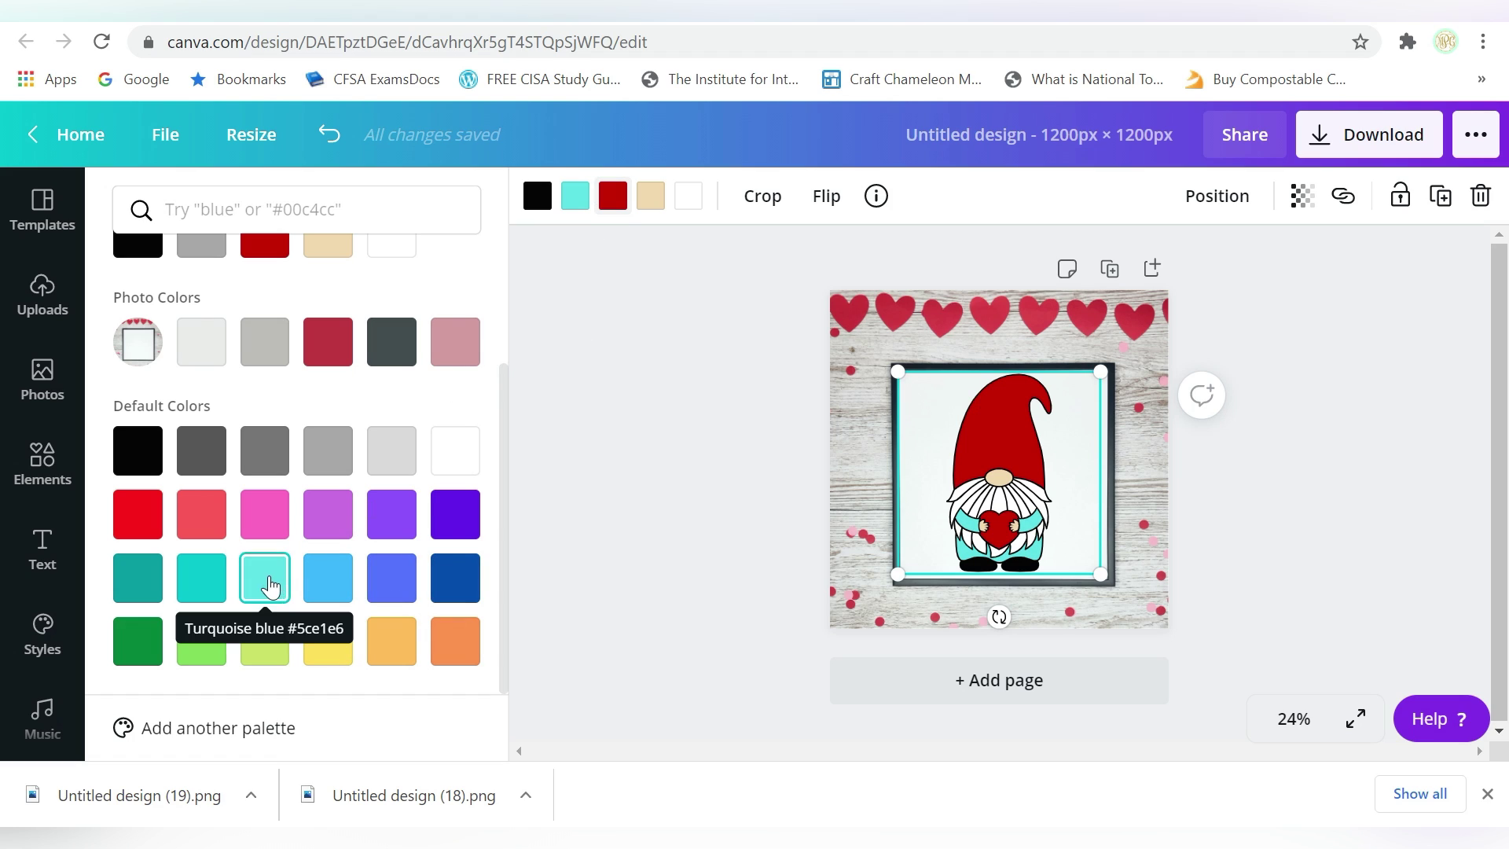
left_click(327, 643)
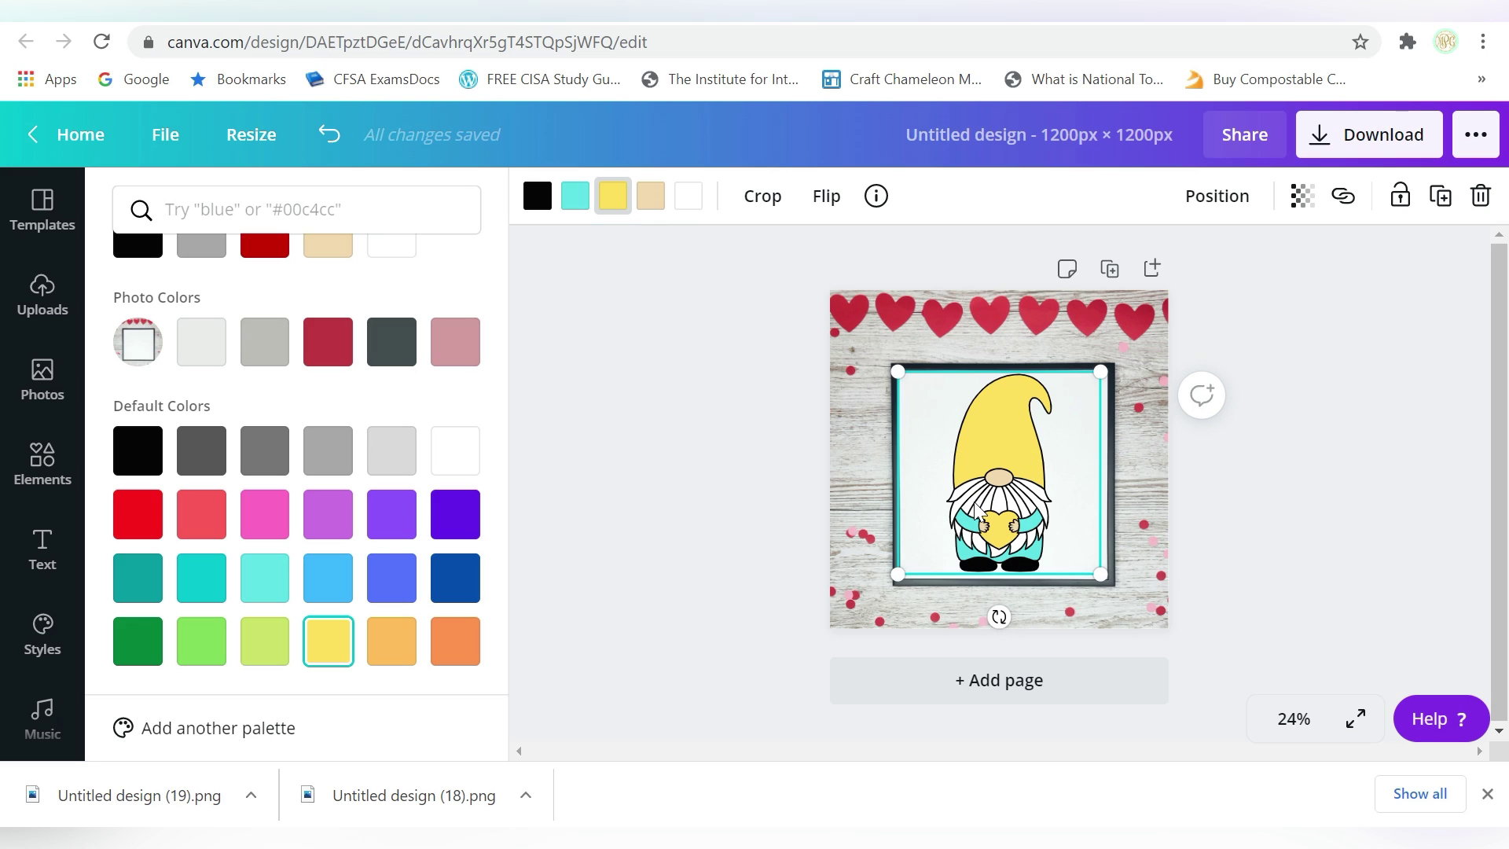
Step: Undo the recent gnome recoloring back to the original dark red and grey, and deselect the artwork
key("ctrl+z")
key("ctrl+z")
key("ctrl+z")
key("ctrl+z")
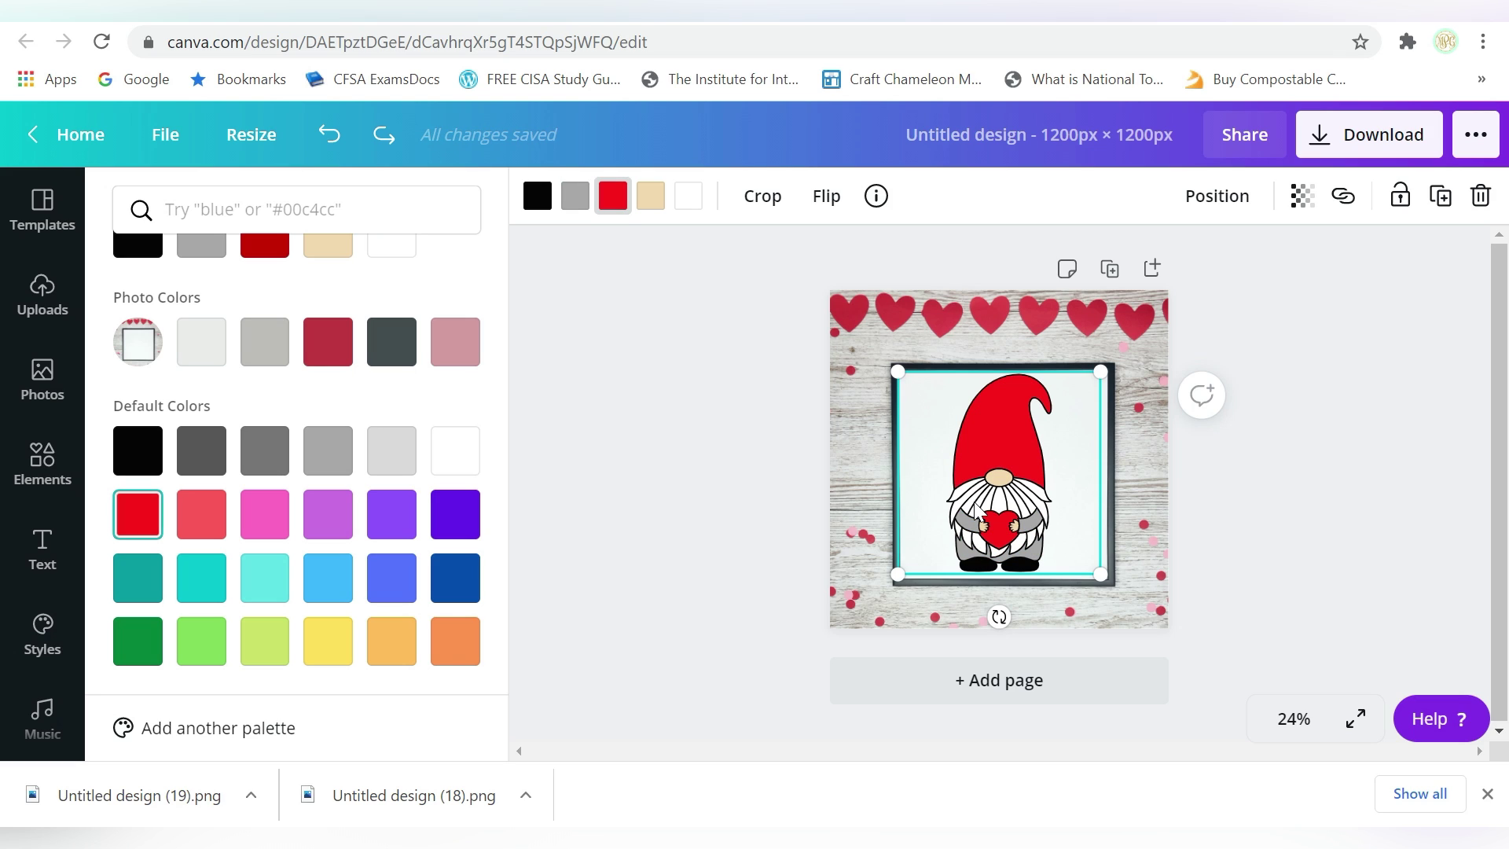
key("ctrl+z")
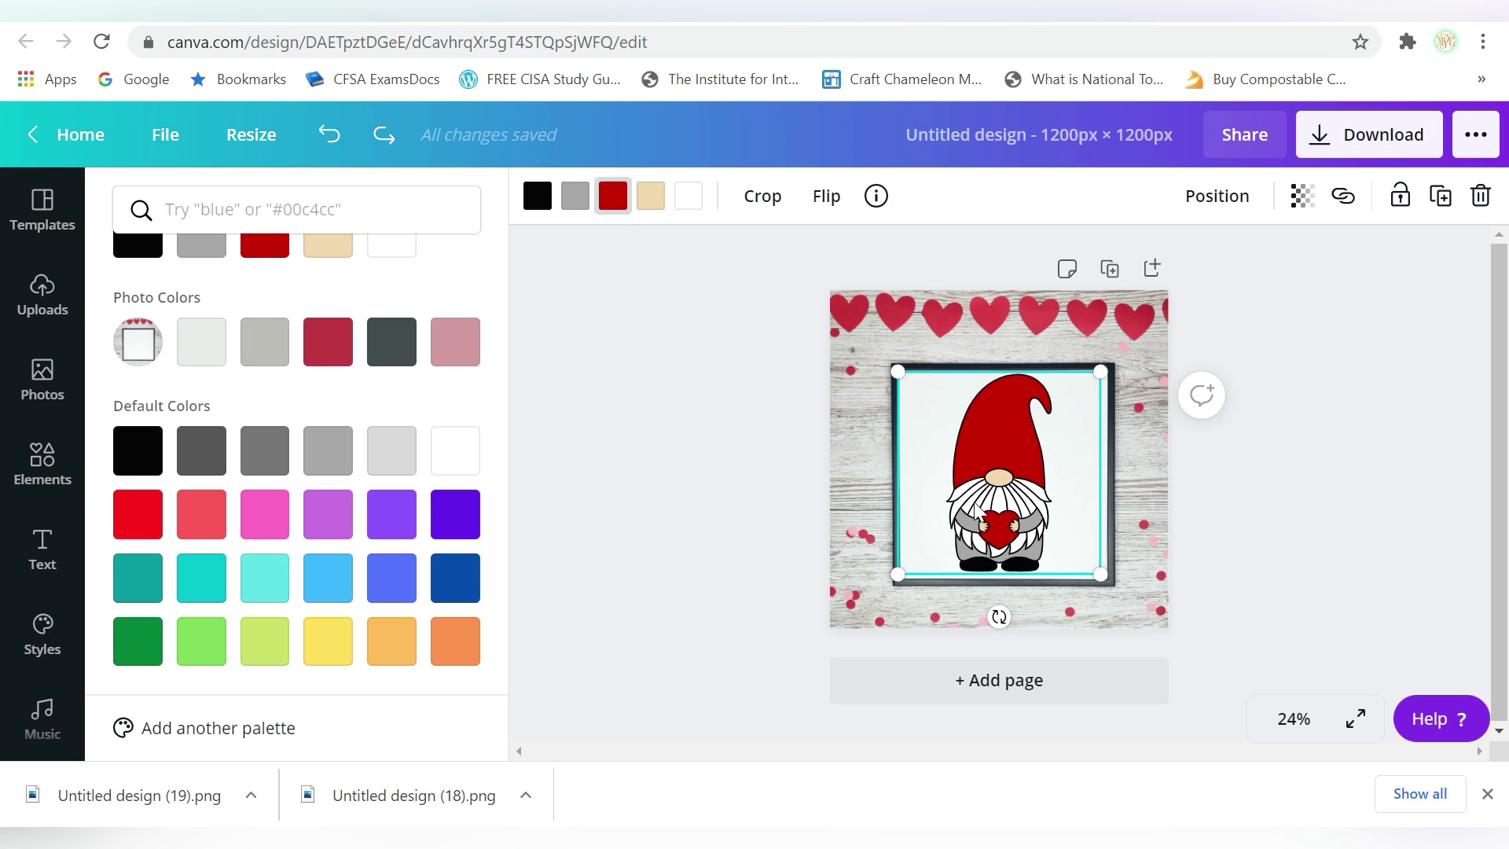
key("Escape")
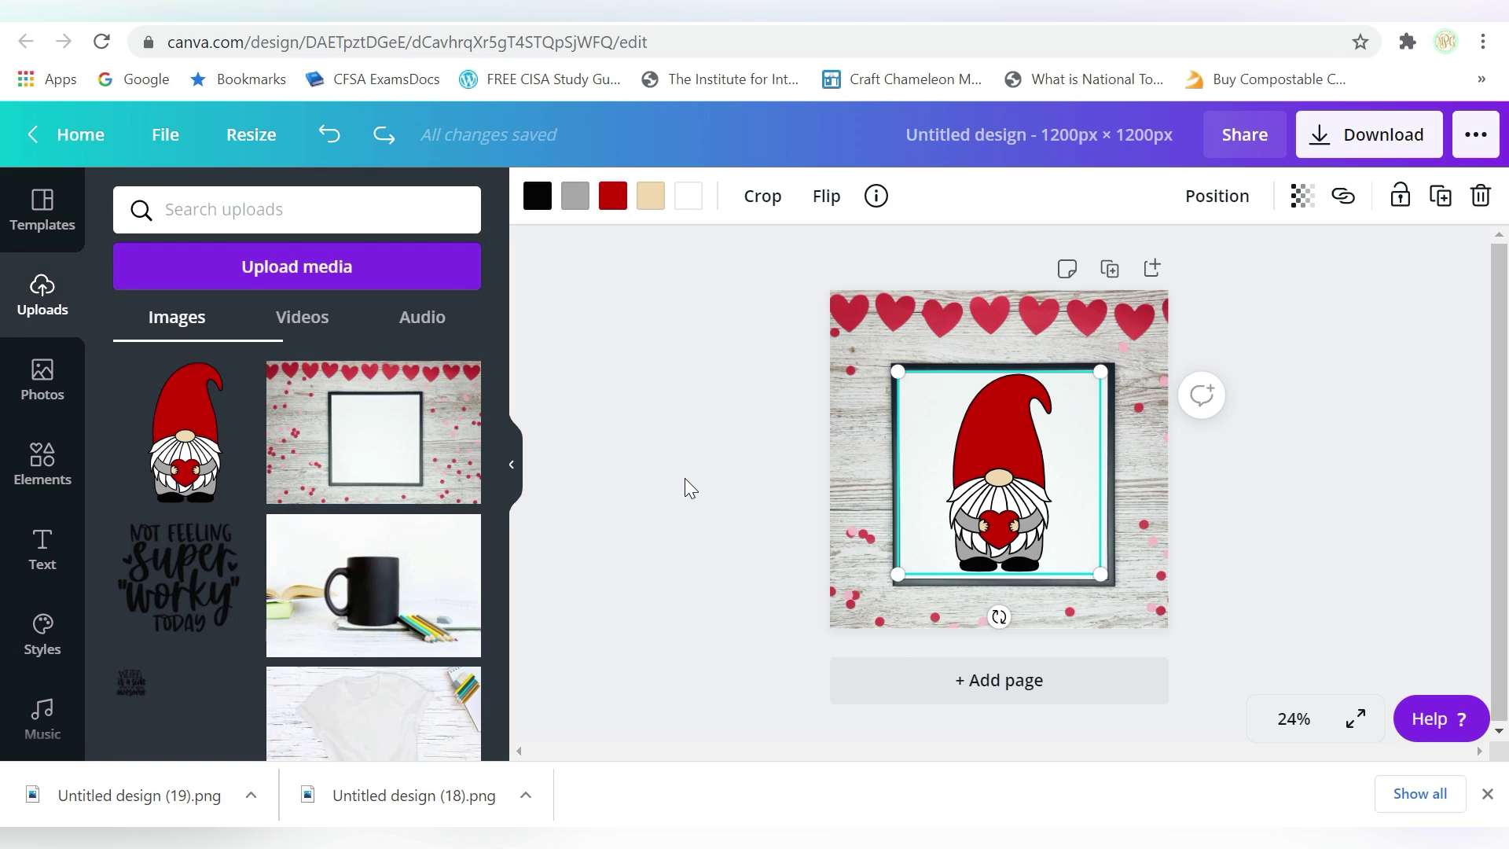
left_click(904, 303)
left_click(746, 322)
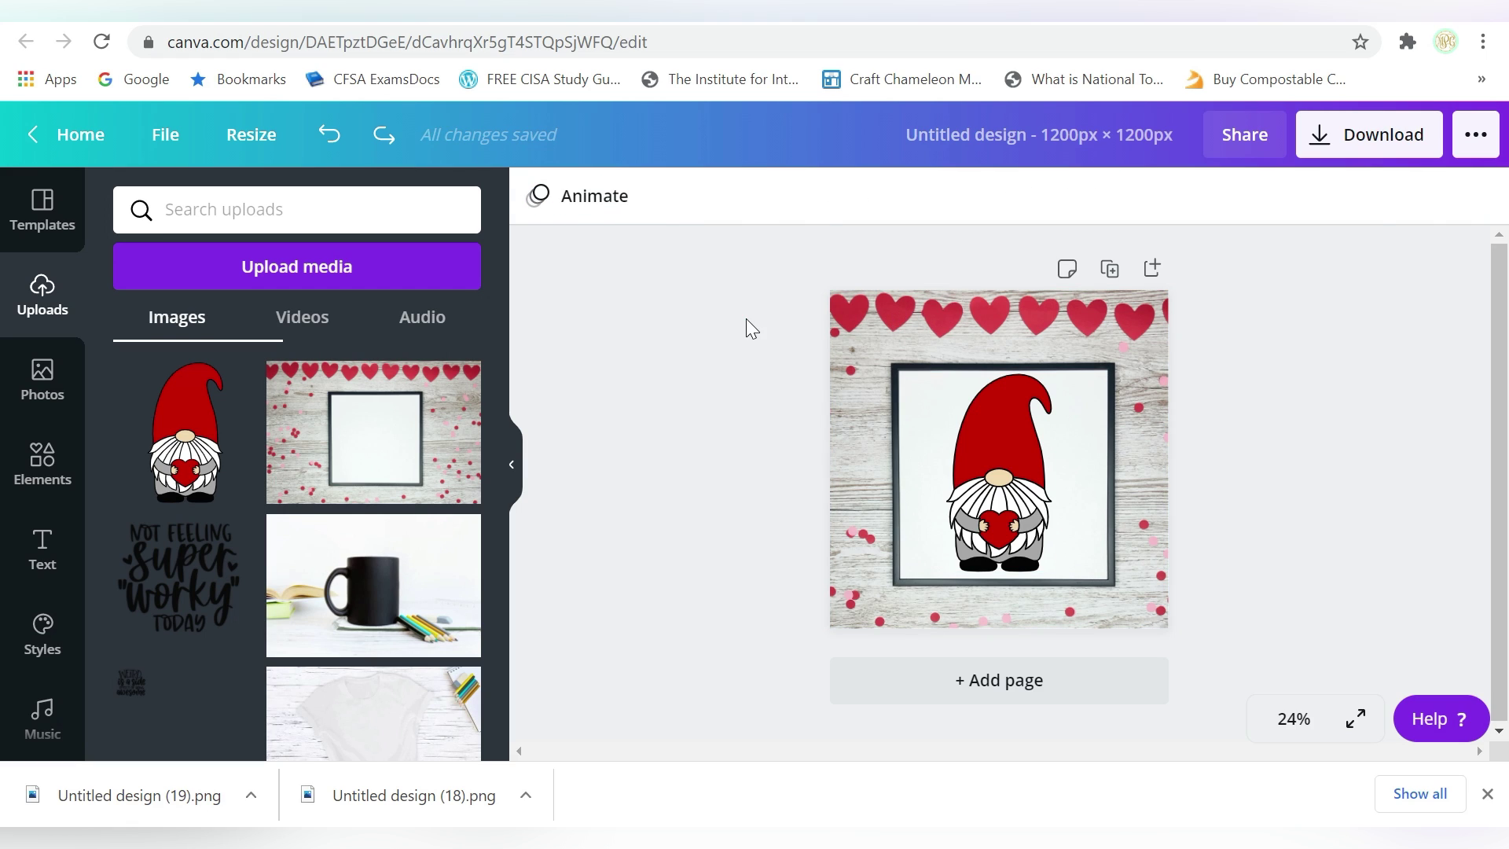